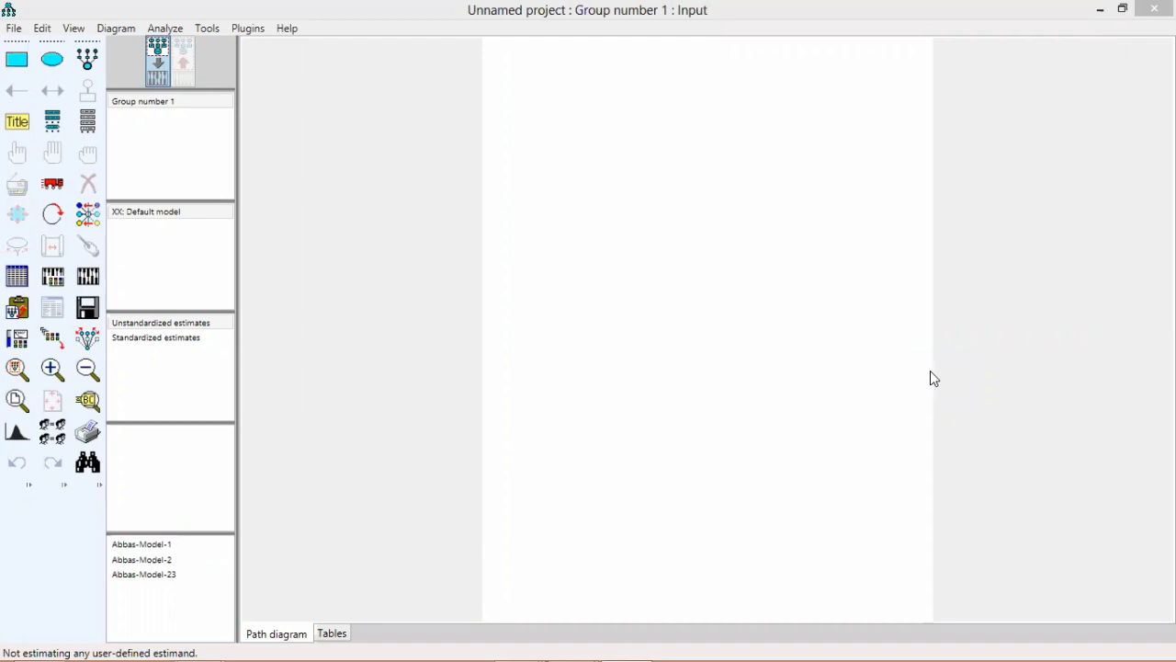
Load Data file final.csv from the AMOS MODEL folder on the desktop as the data file for Group number 1.
left_click(21, 281)
left_click(21, 280)
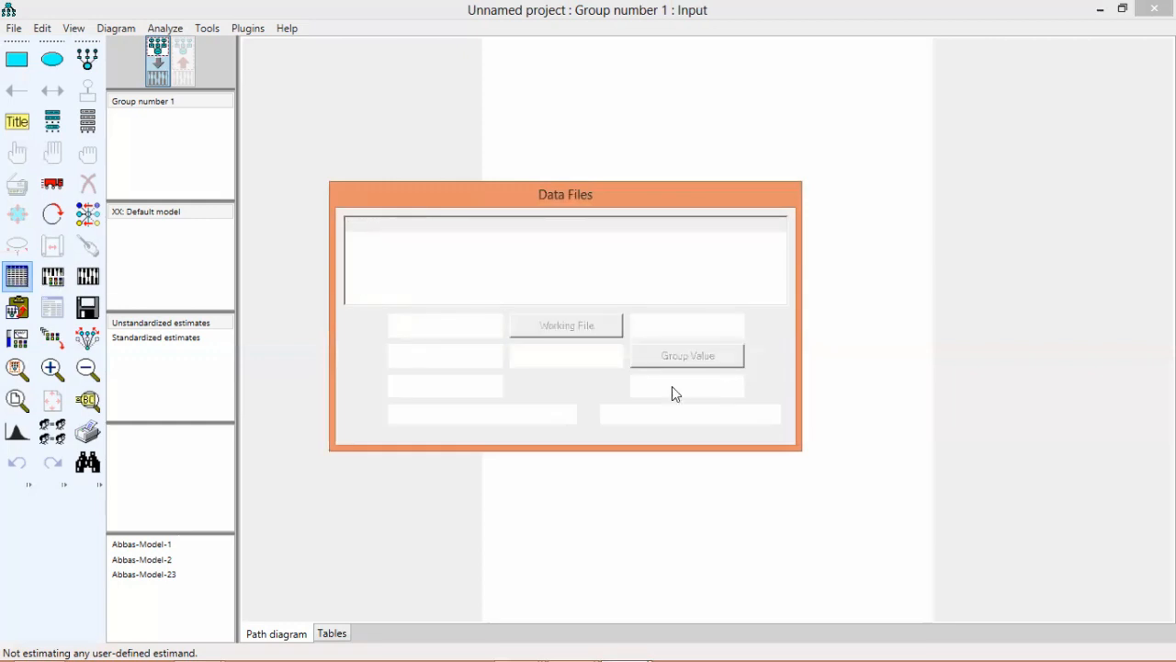
left_click(456, 328)
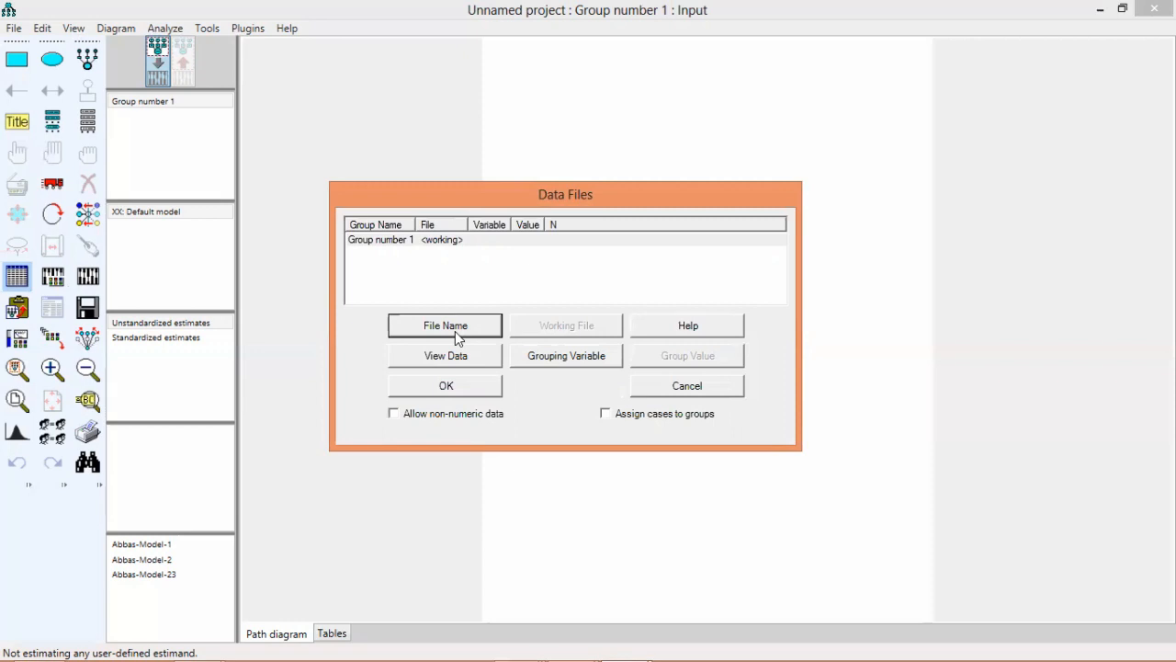
left_click(455, 329)
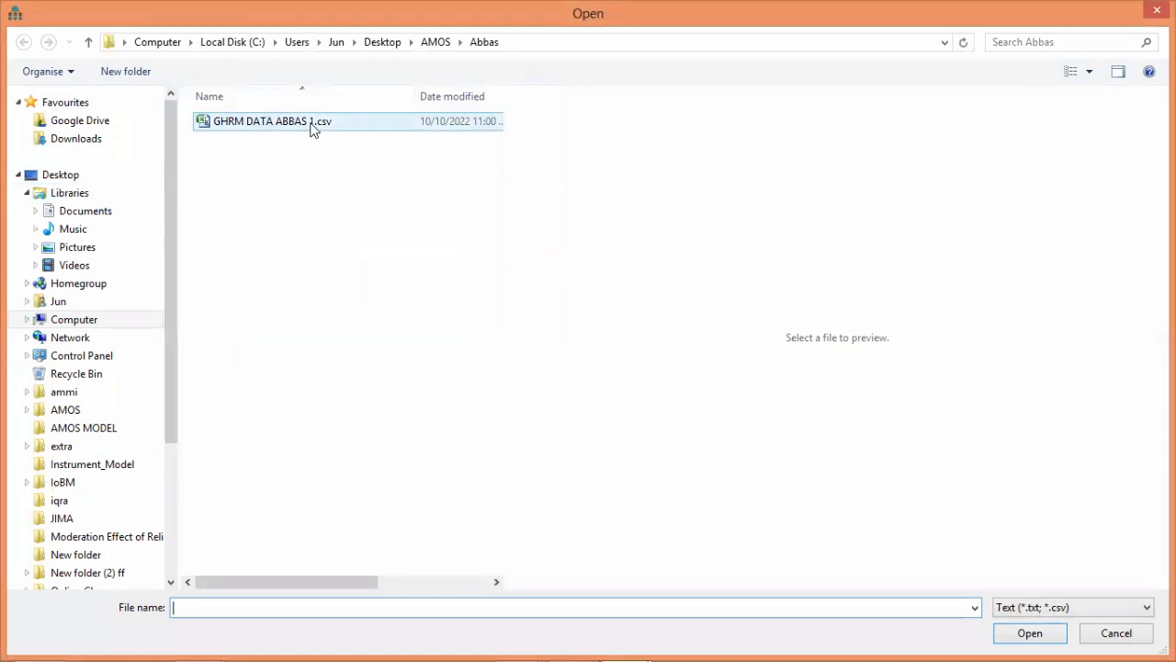
left_click(83, 178)
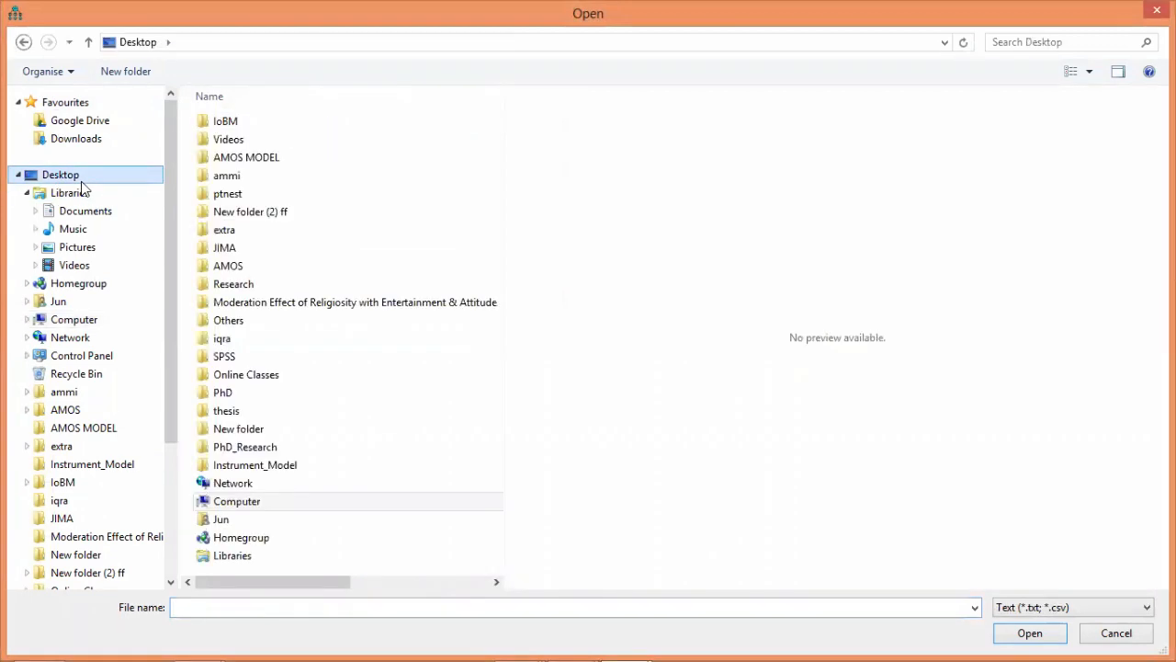
double_click(231, 158)
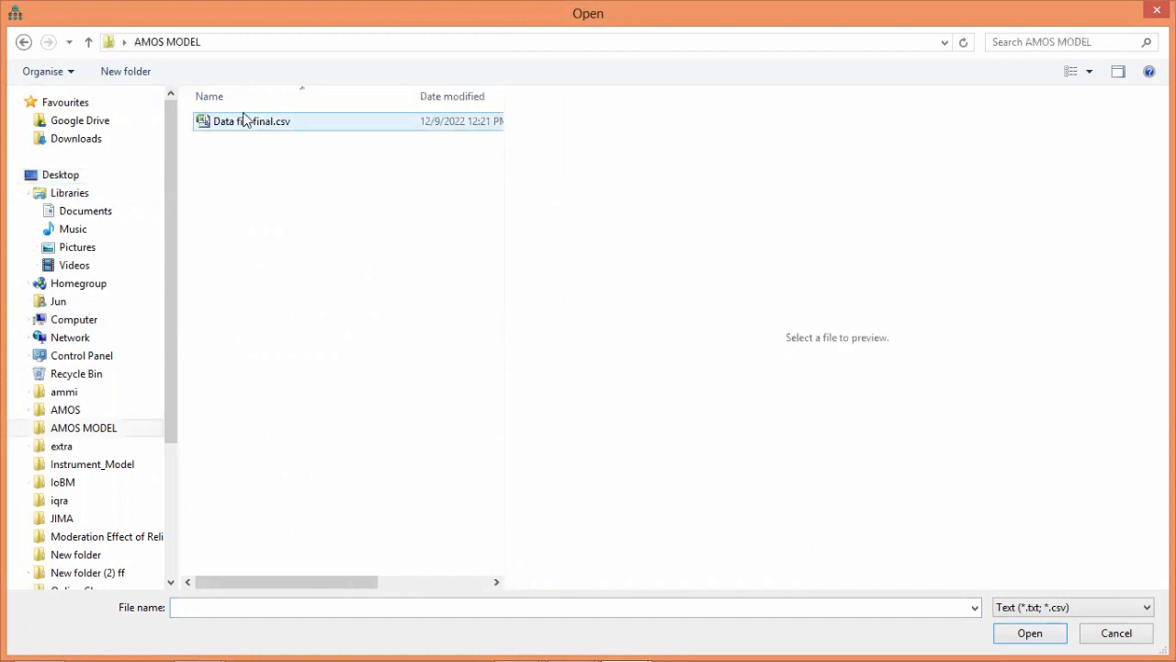
double_click(246, 129)
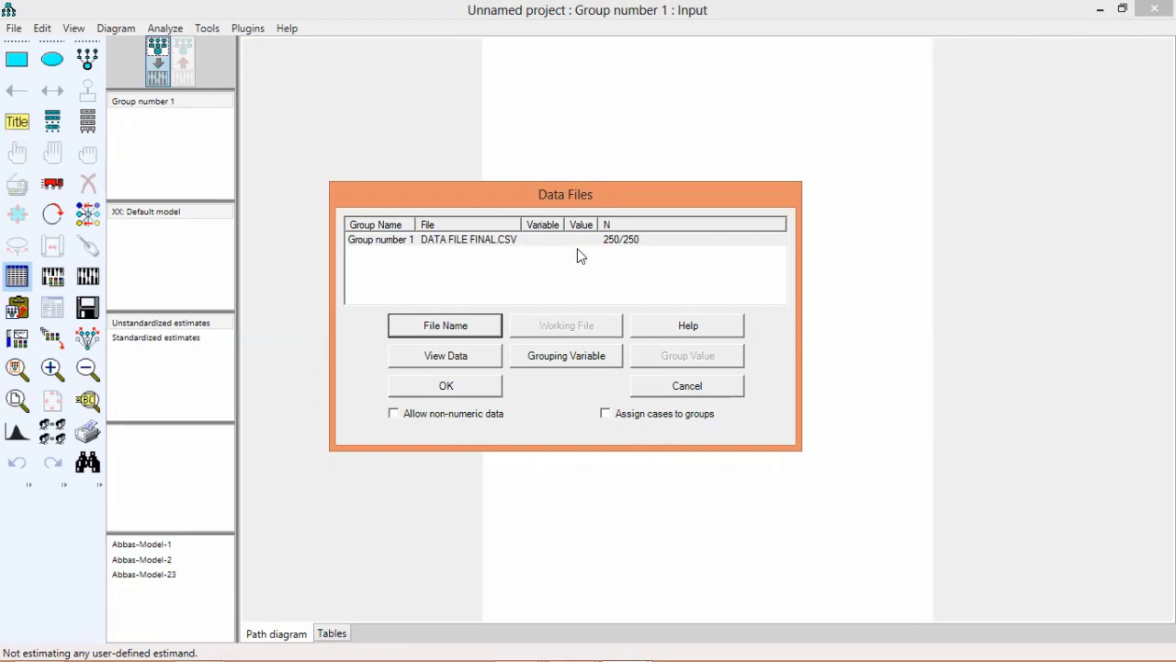
left_click(467, 388)
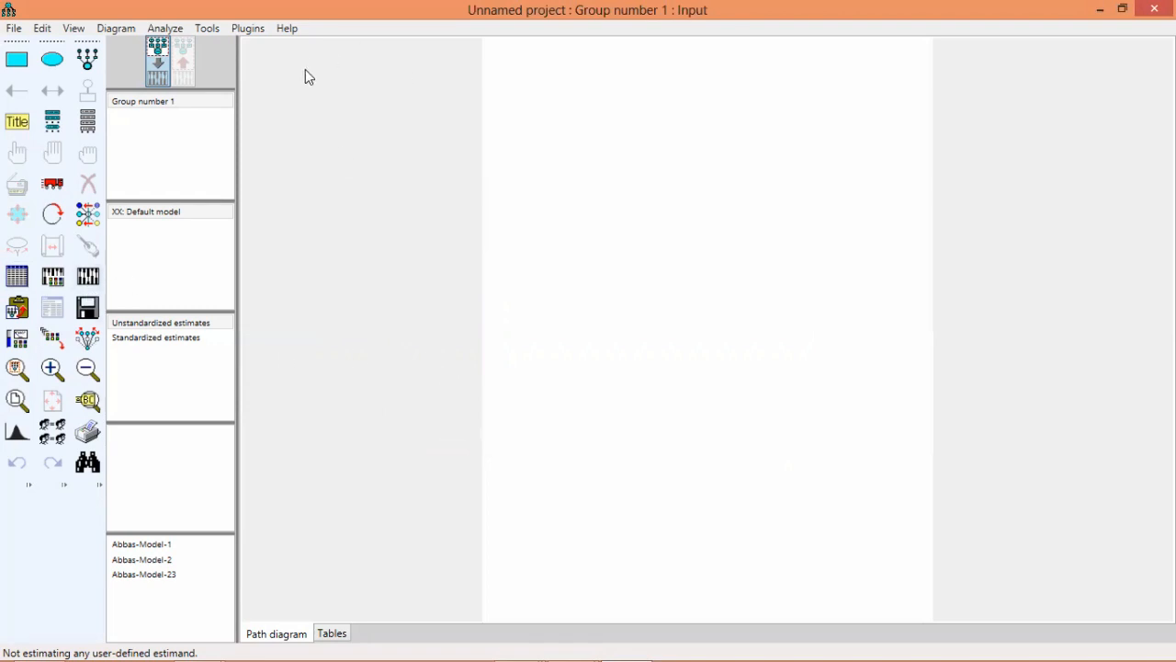
Show the list of variables in the data set beside the page and examine its items from JS1 through WLB.
left_click(87, 122)
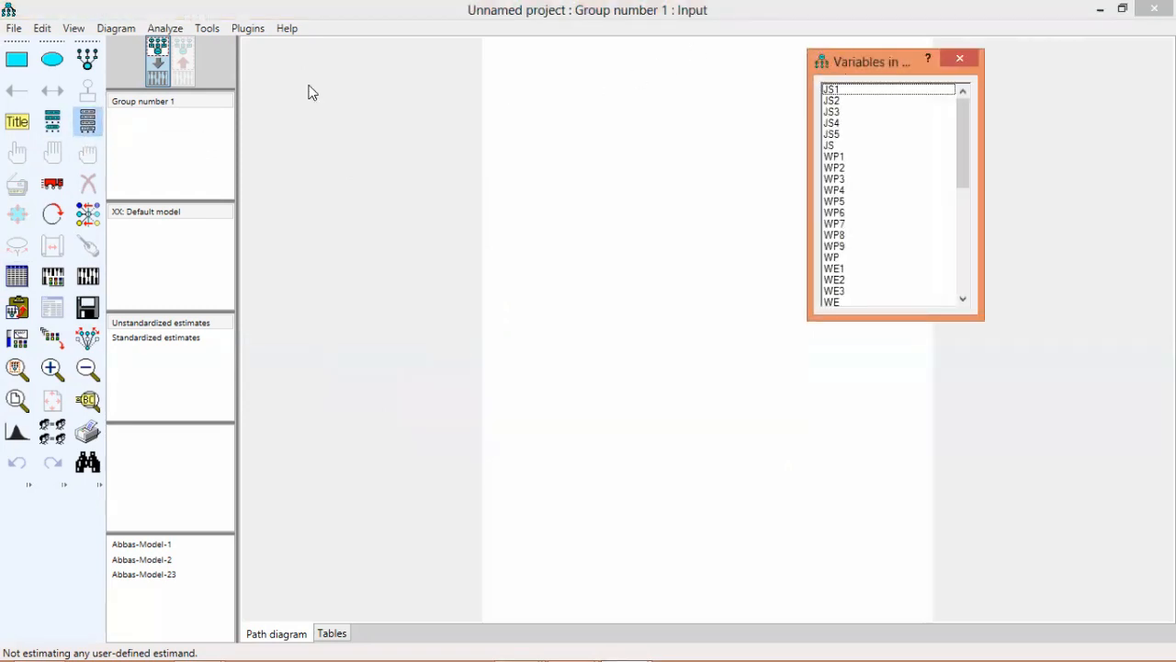
left_click_drag(825, 61, 294, 87)
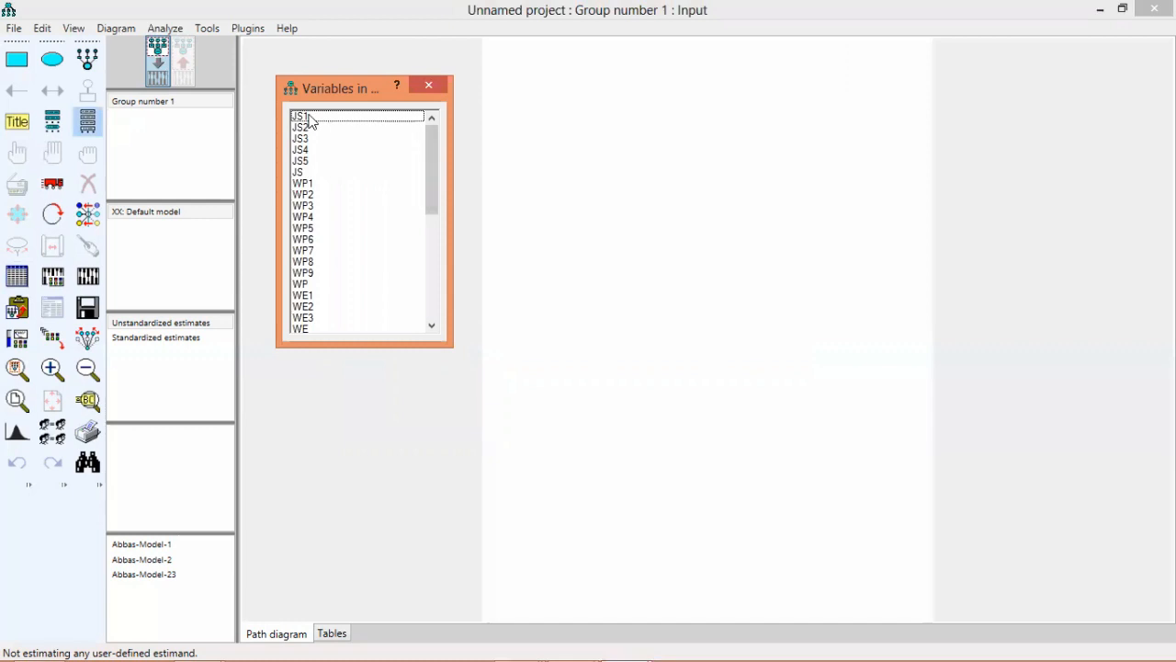
left_click(301, 162)
scroll(429, 191, "down", 2)
left_click(306, 172)
left_click_drag(432, 192, 436, 230)
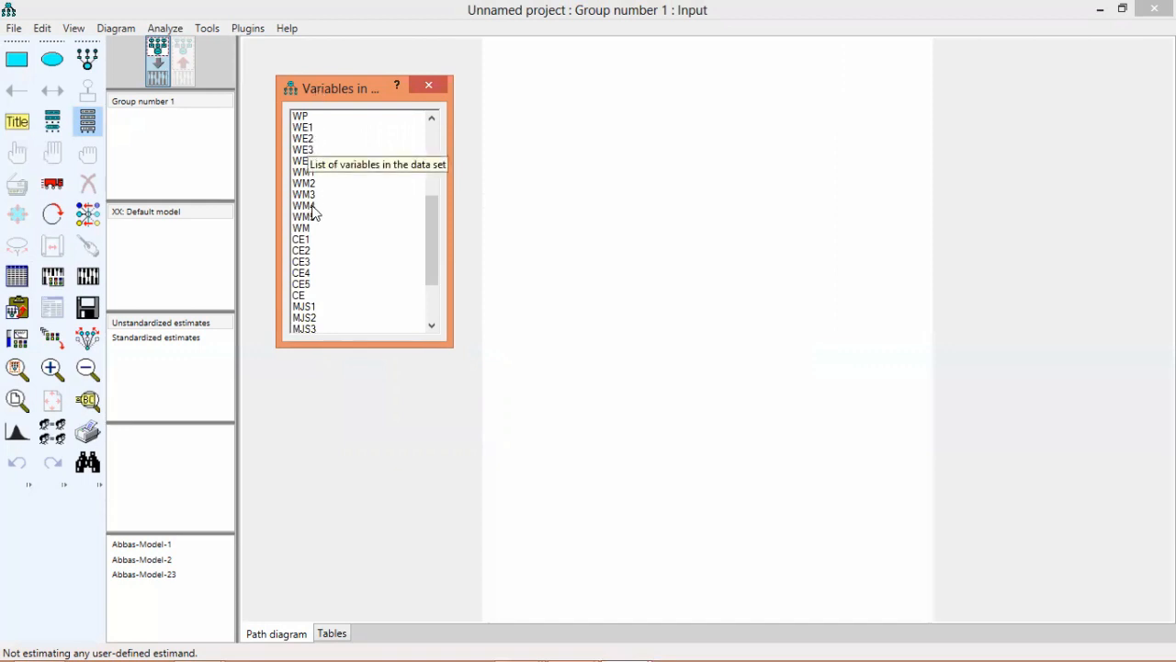
left_click(304, 173)
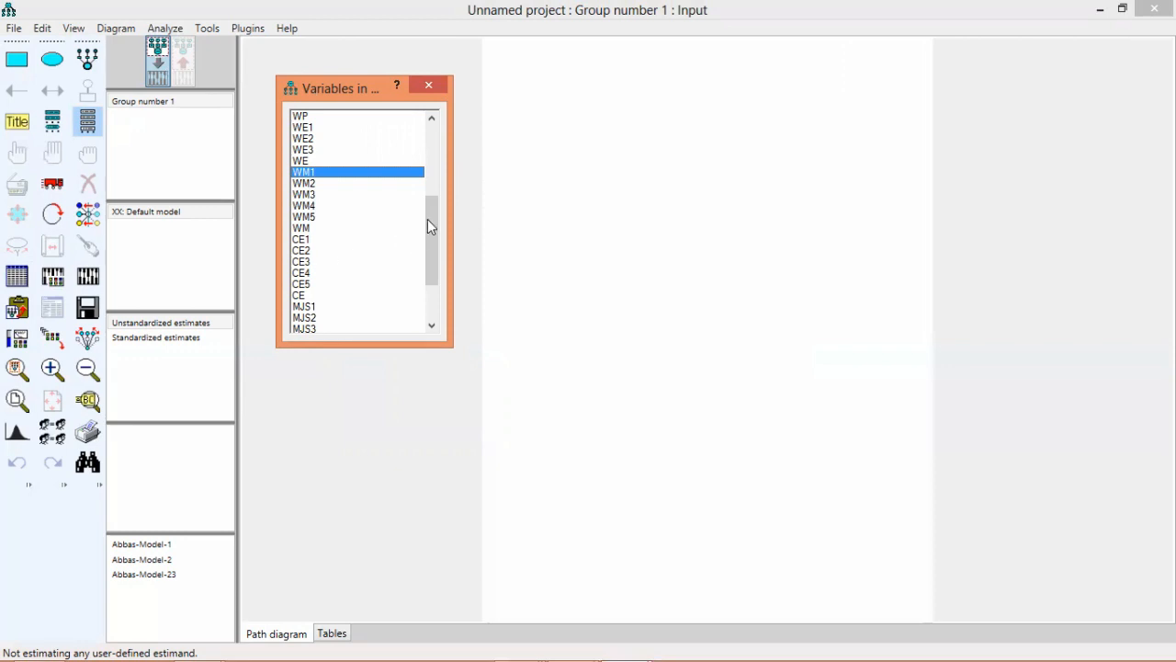
left_click_drag(434, 227, 399, 262)
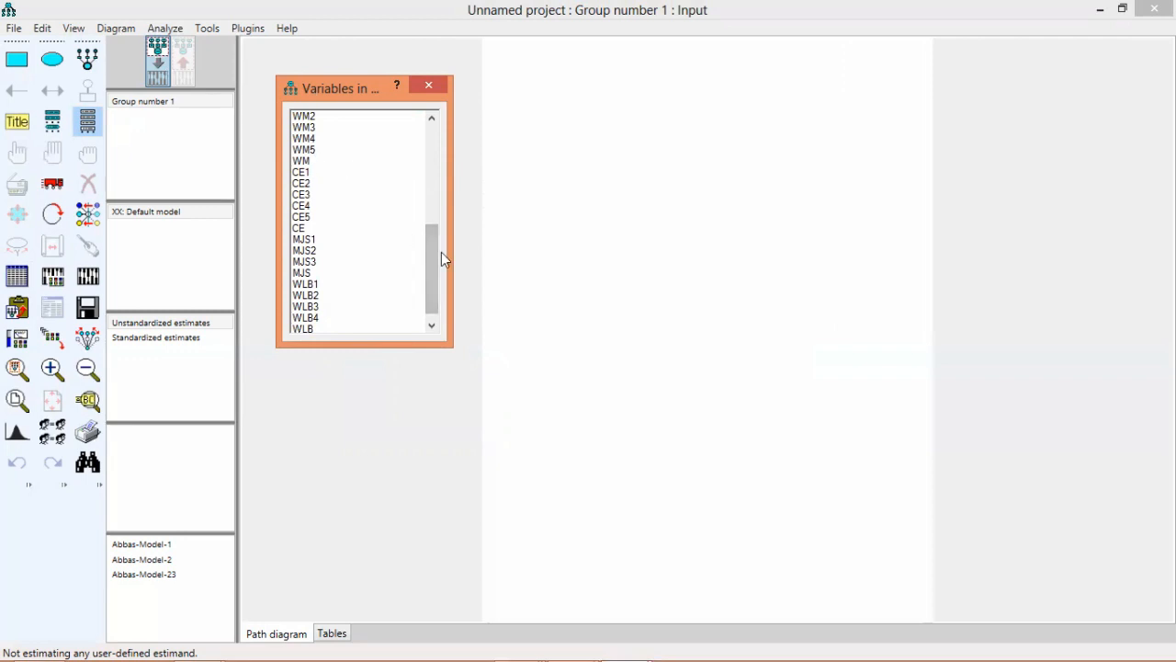
left_click_drag(436, 241, 427, 129)
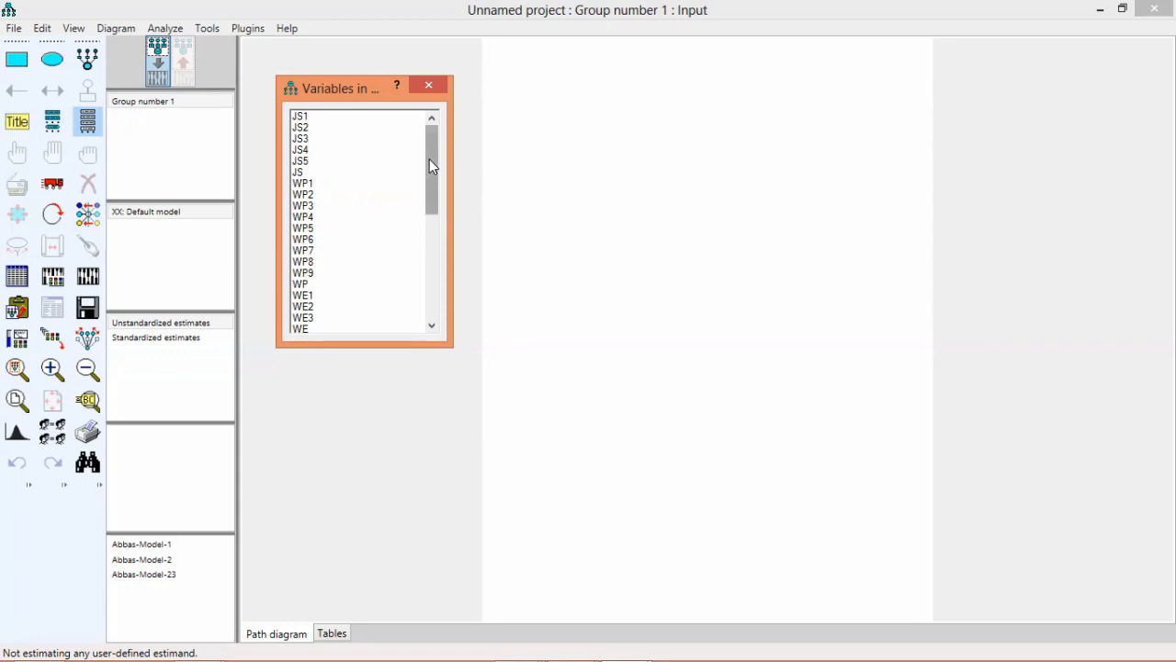
left_click_drag(429, 160, 325, 142)
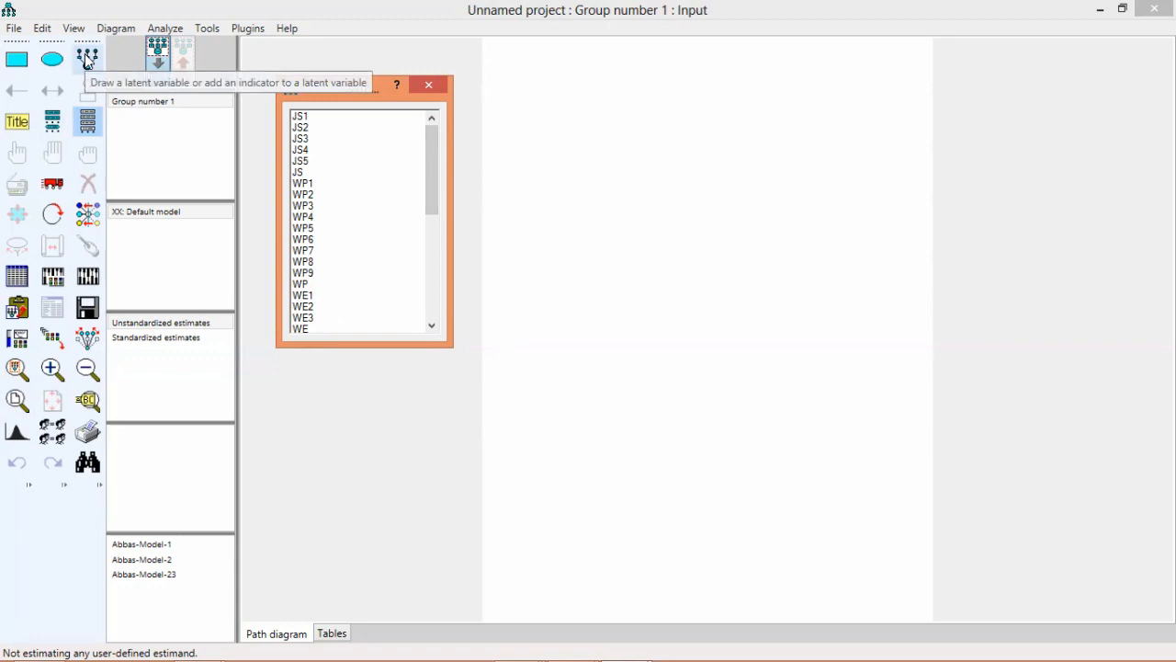
Draw a small circle for a latent variable near the upper middle of the page.
left_click(86, 59)
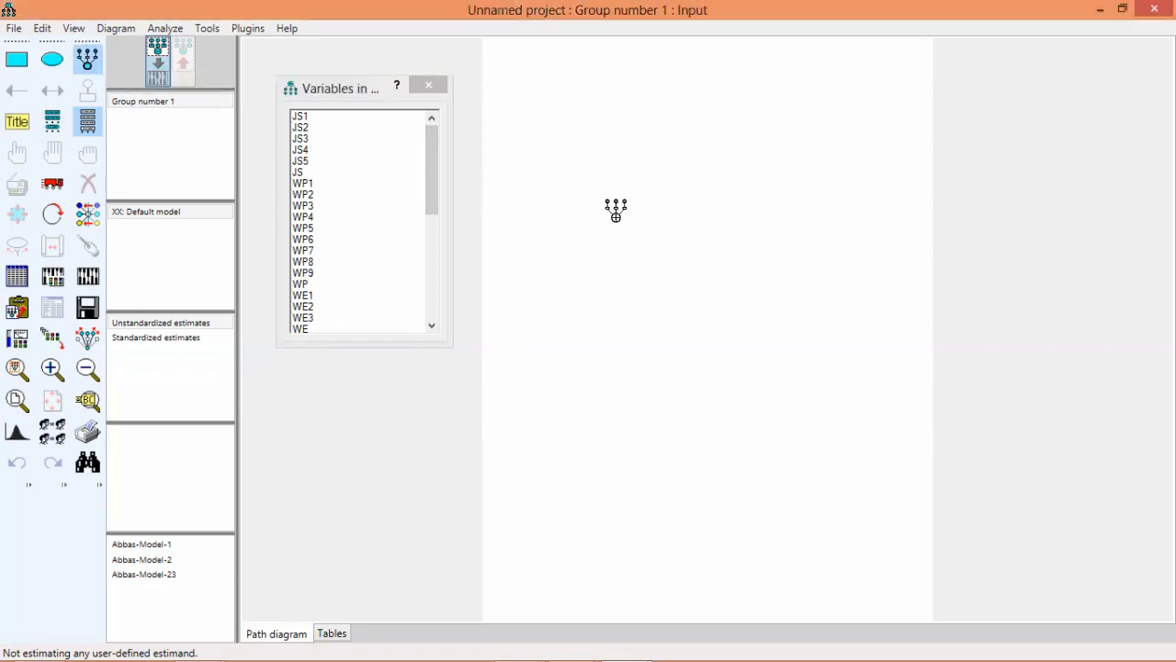
left_click(569, 115)
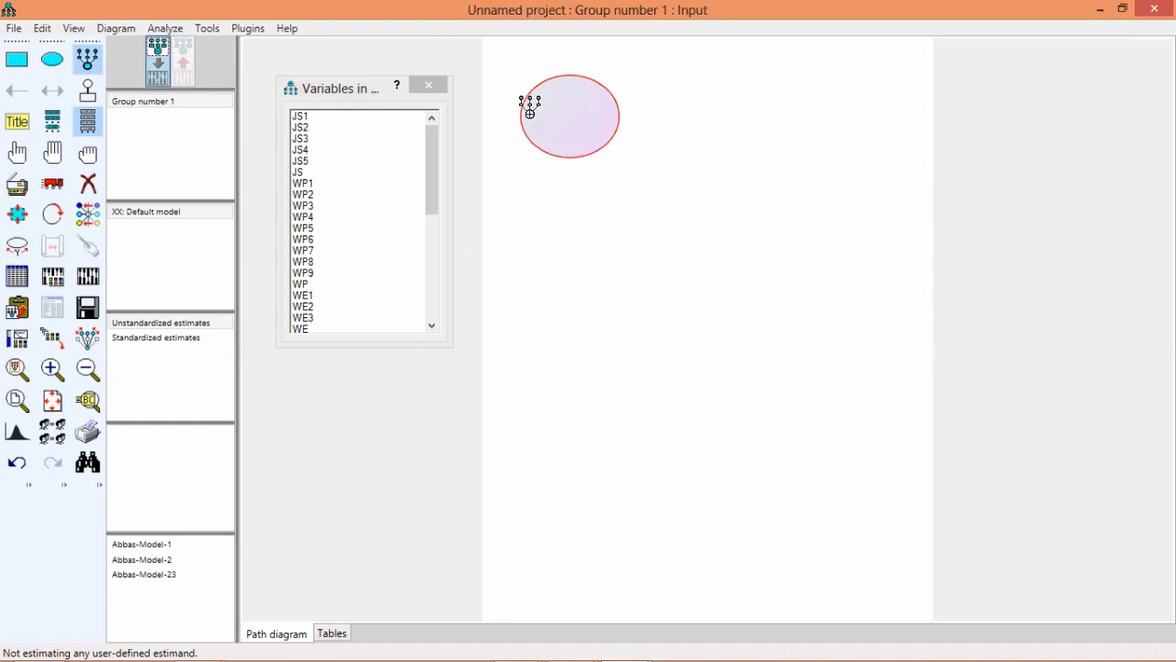
left_click(16, 214)
left_click_drag(551, 119, 589, 139)
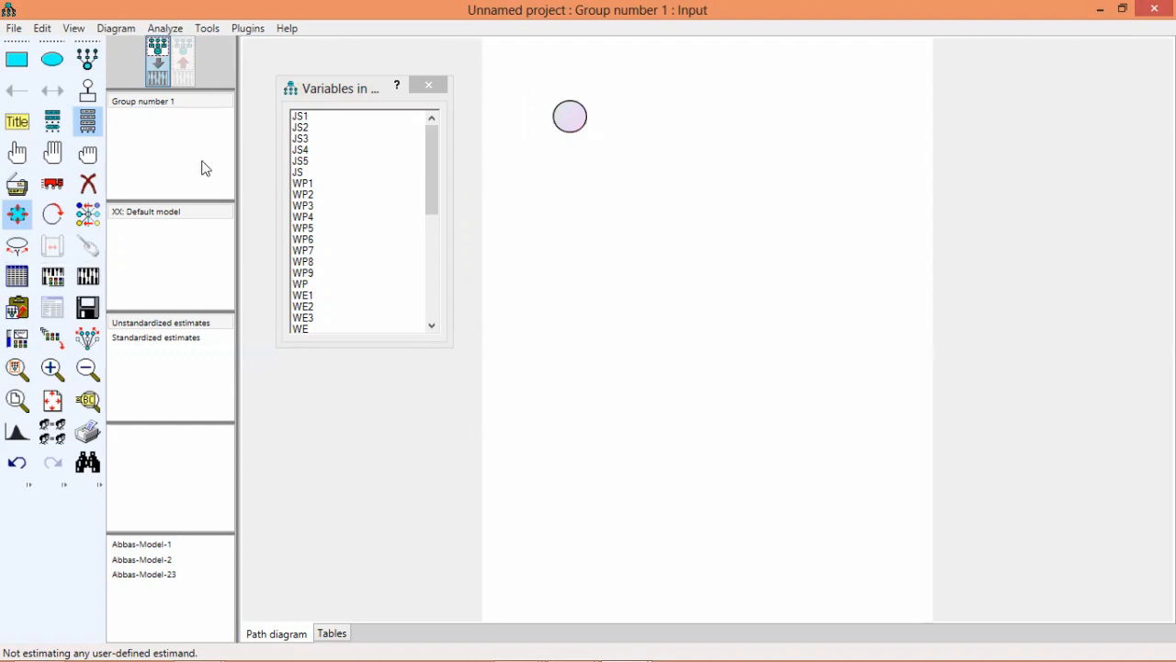
left_click(51, 187)
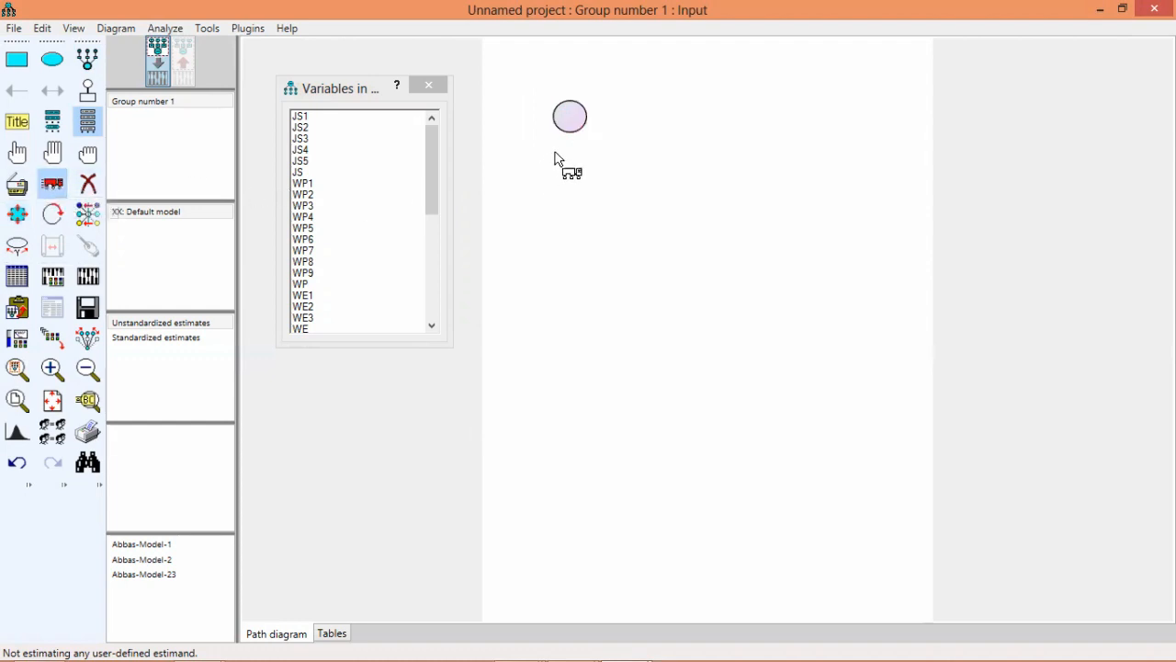
left_click_drag(574, 123, 634, 152)
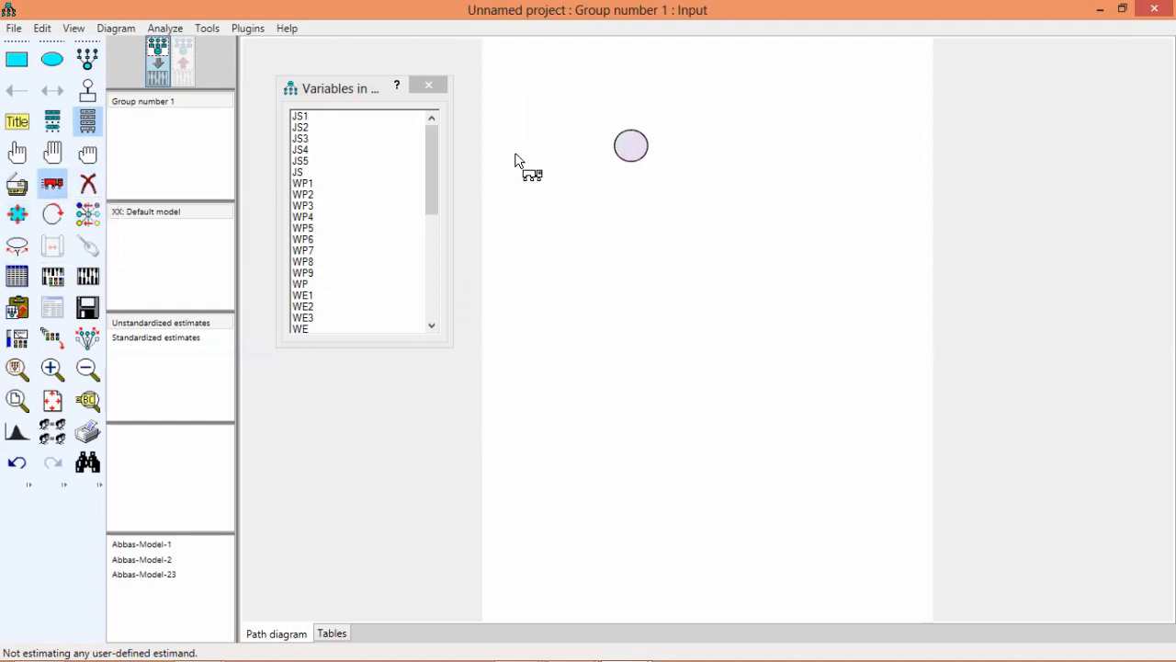
Add six indicators with their error terms to the latent variable.
left_click(89, 61)
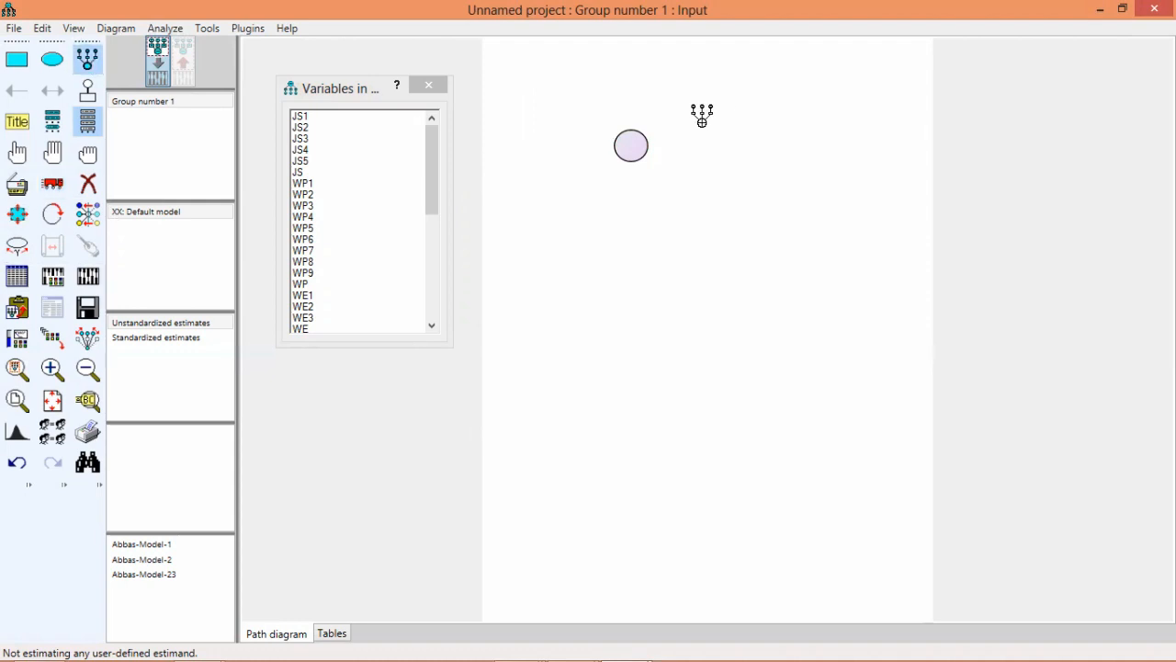
left_click(627, 140)
left_click(628, 141)
left_click(628, 141)
left_click(628, 140)
left_click(627, 141)
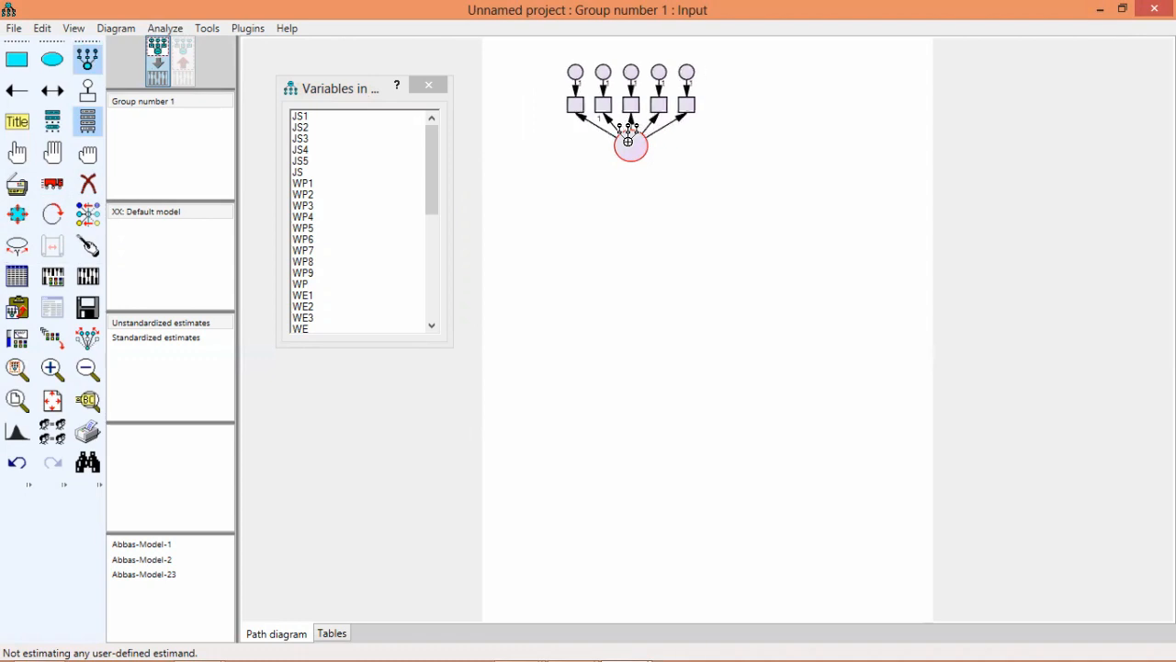
left_click(628, 141)
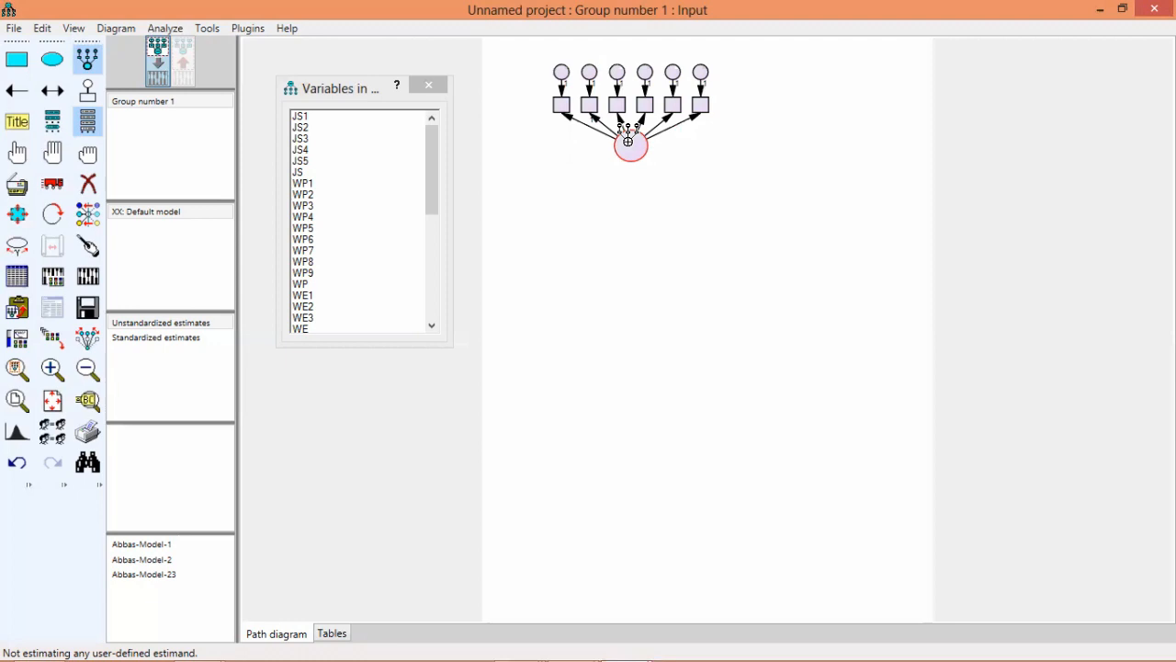
double_click(627, 243)
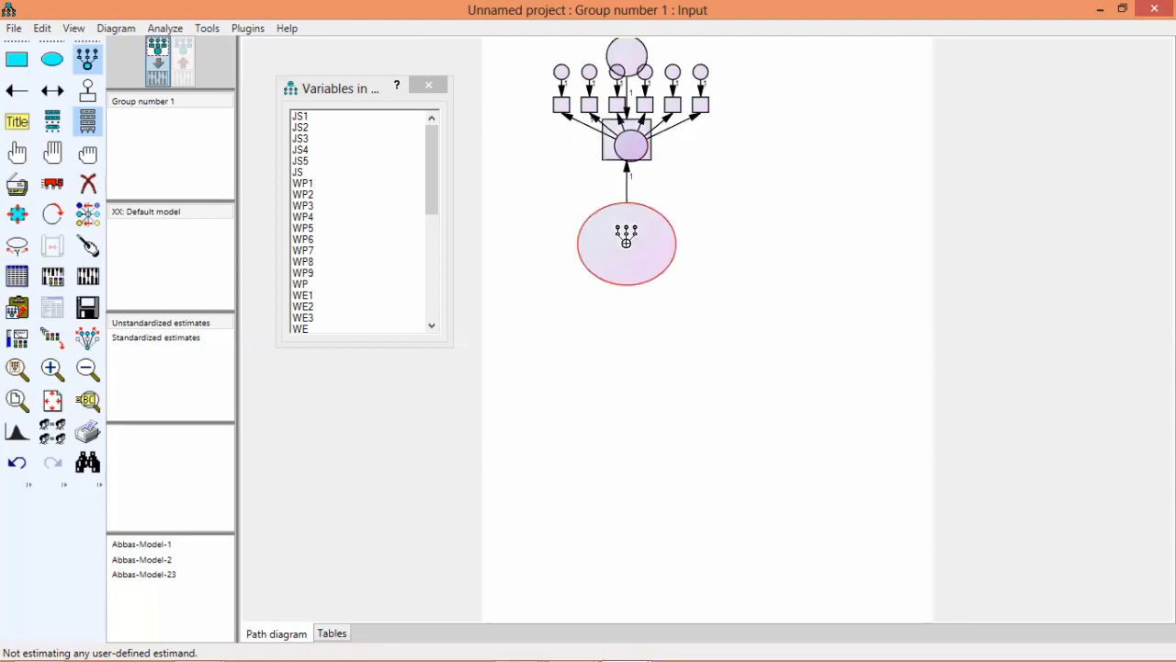
key("ctrl+z")
key("ctrl+z")
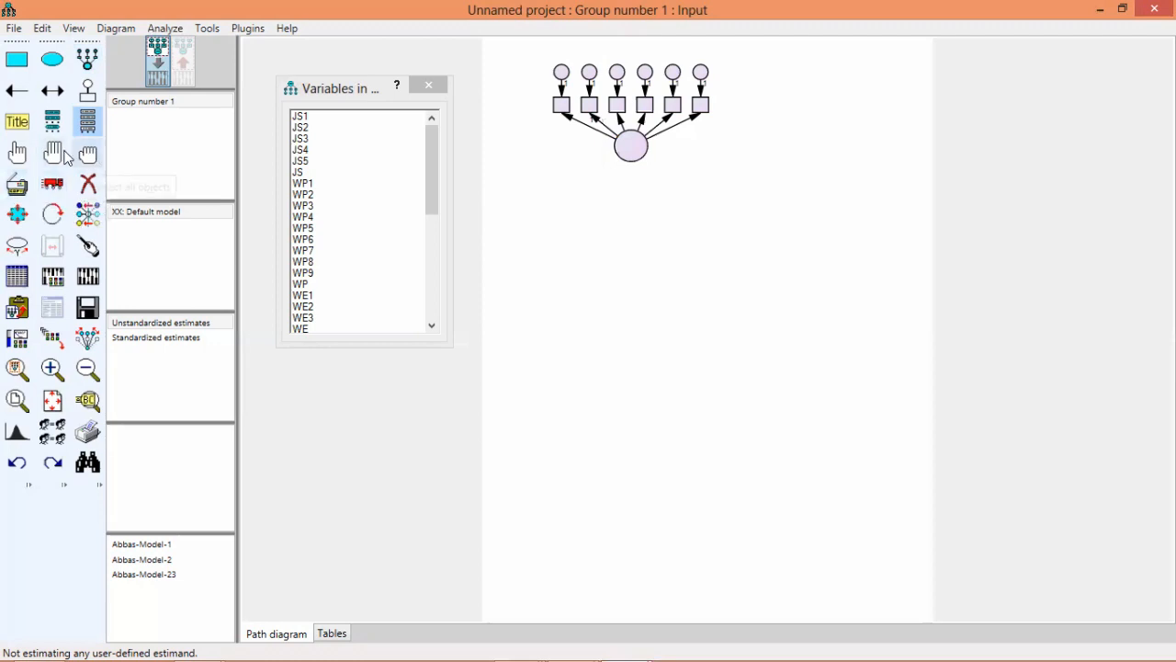
Select the latent variable's paths, indicators and error terms one by one.
left_click(17, 156)
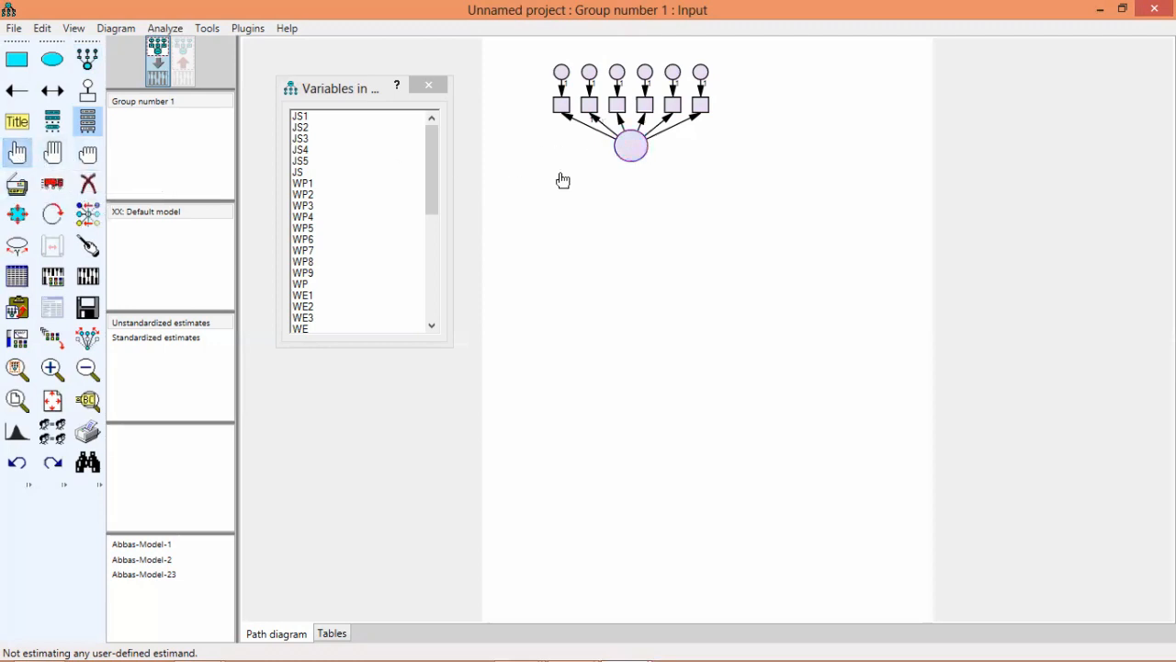
left_click(570, 117)
left_click(595, 120)
left_click(622, 119)
left_click(667, 121)
left_click(697, 126)
left_click(644, 122)
left_click(673, 73)
left_click(700, 74)
left_click(673, 94)
left_click(645, 94)
left_click(645, 73)
left_click(617, 76)
left_click(617, 94)
left_click(589, 74)
left_click(589, 94)
left_click(564, 72)
left_click(562, 93)
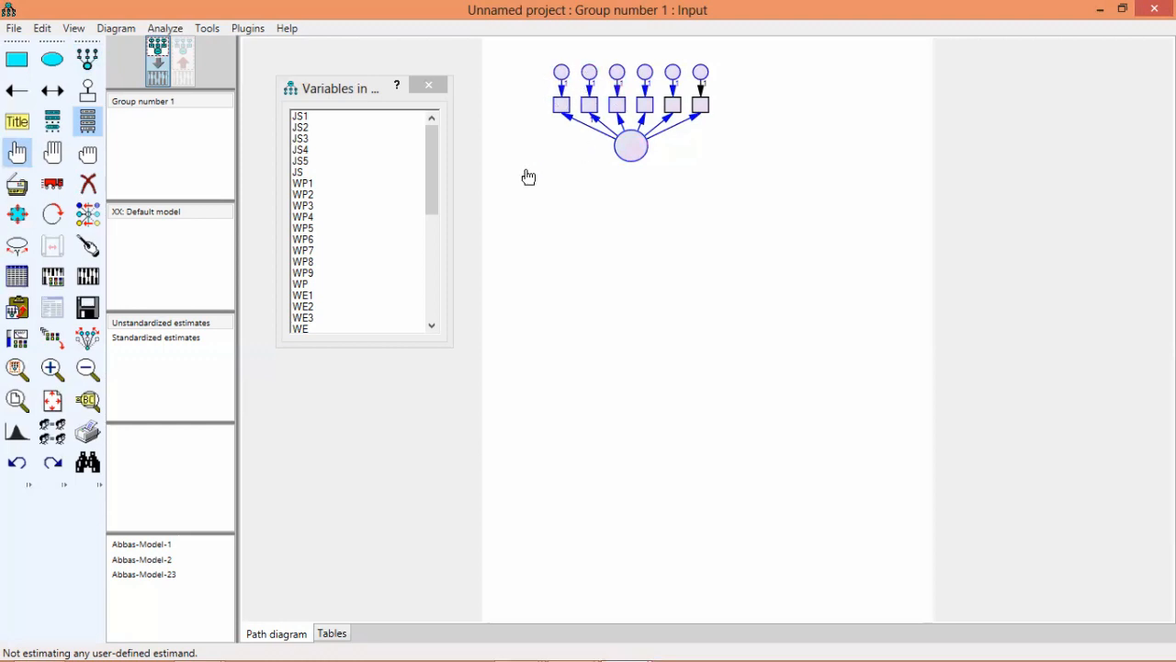
left_click(13, 195)
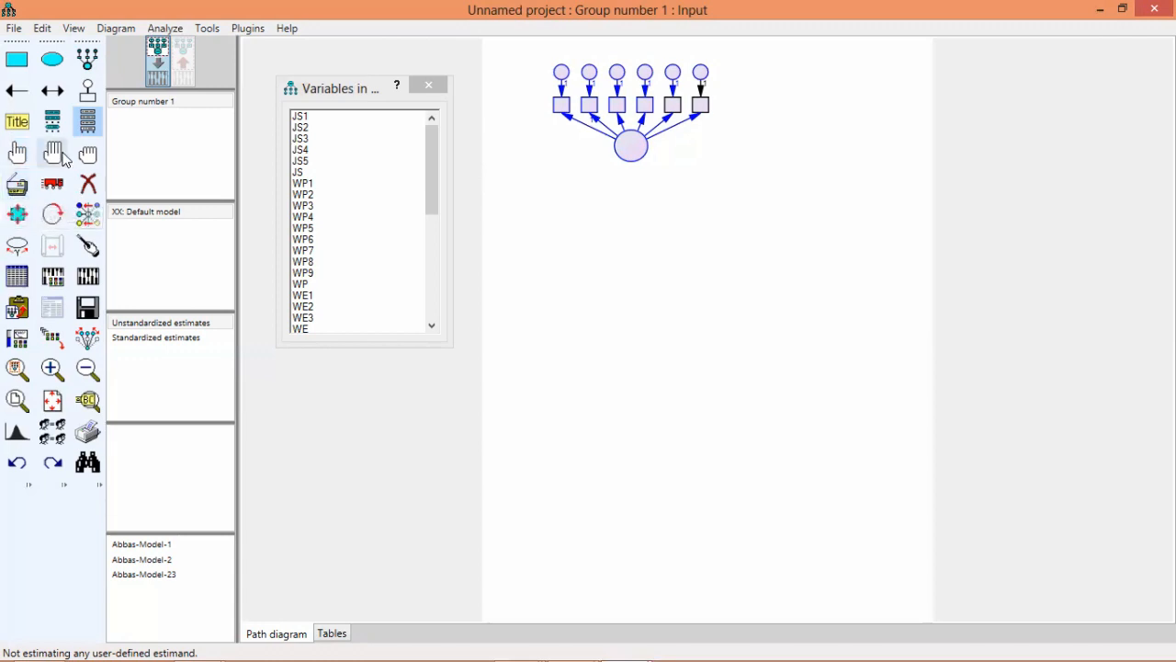
left_click(16, 152)
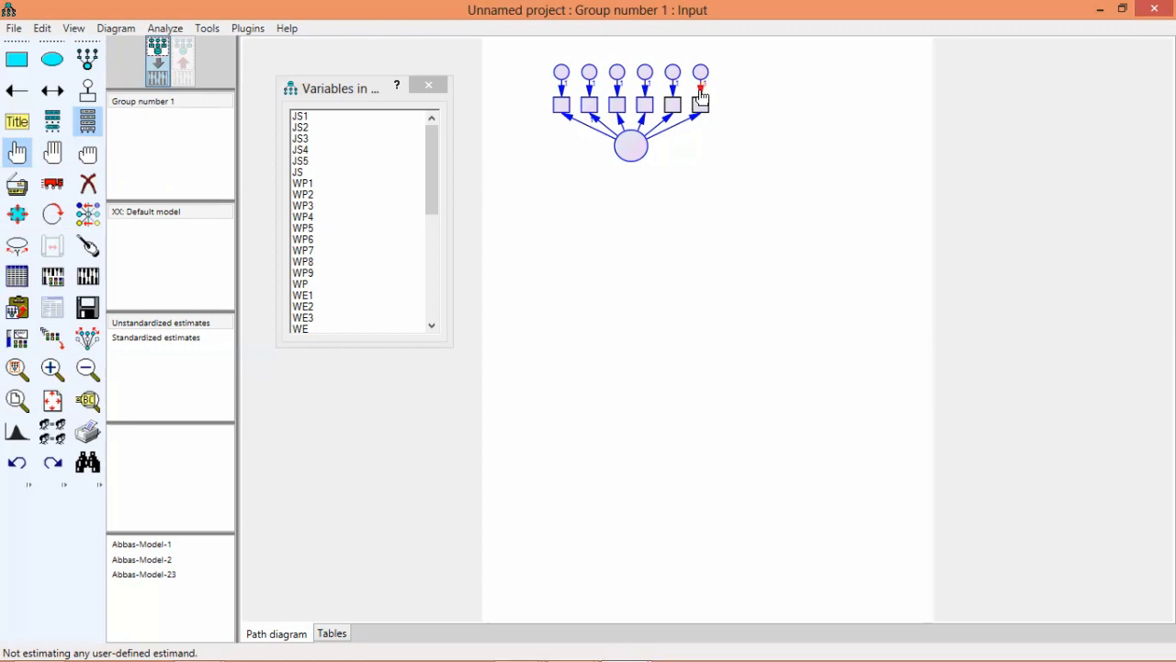
left_click(17, 183)
left_click_drag(630, 147, 615, 250)
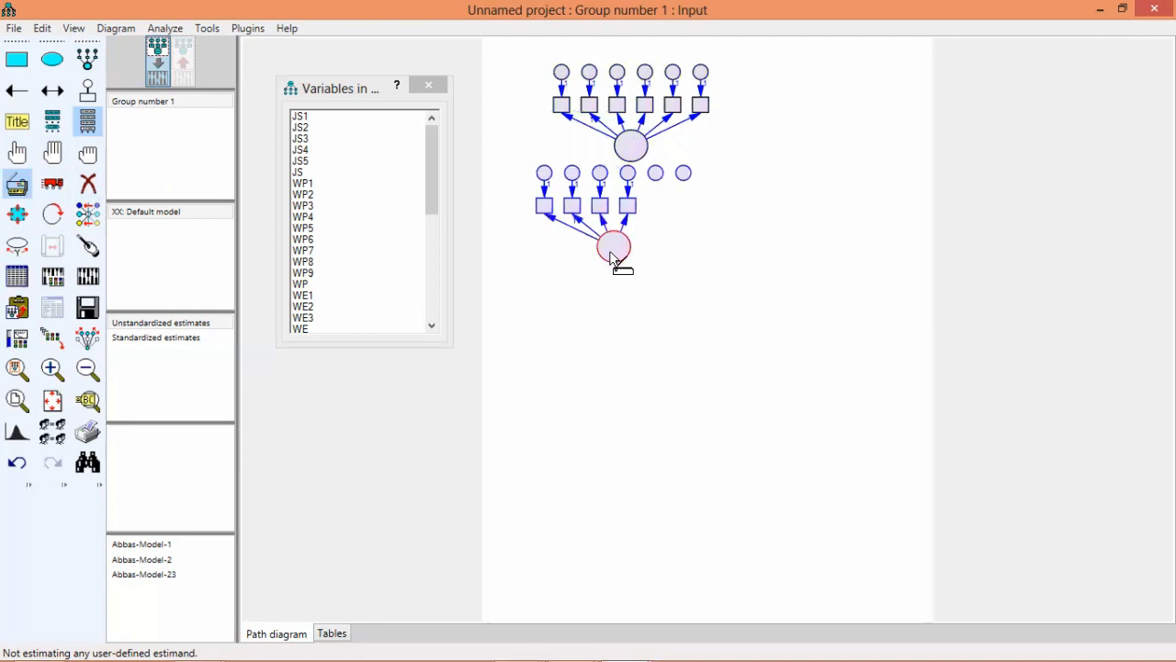
left_click_drag(610, 254, 605, 415)
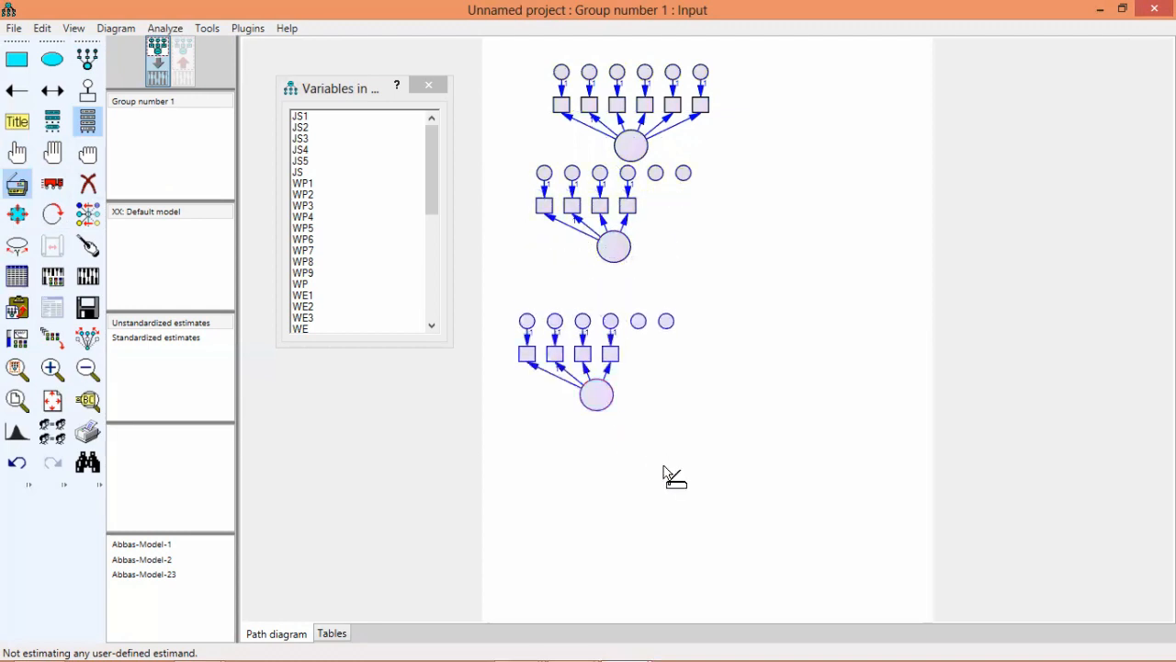
key("ctrl+z")
key("ctrl+z")
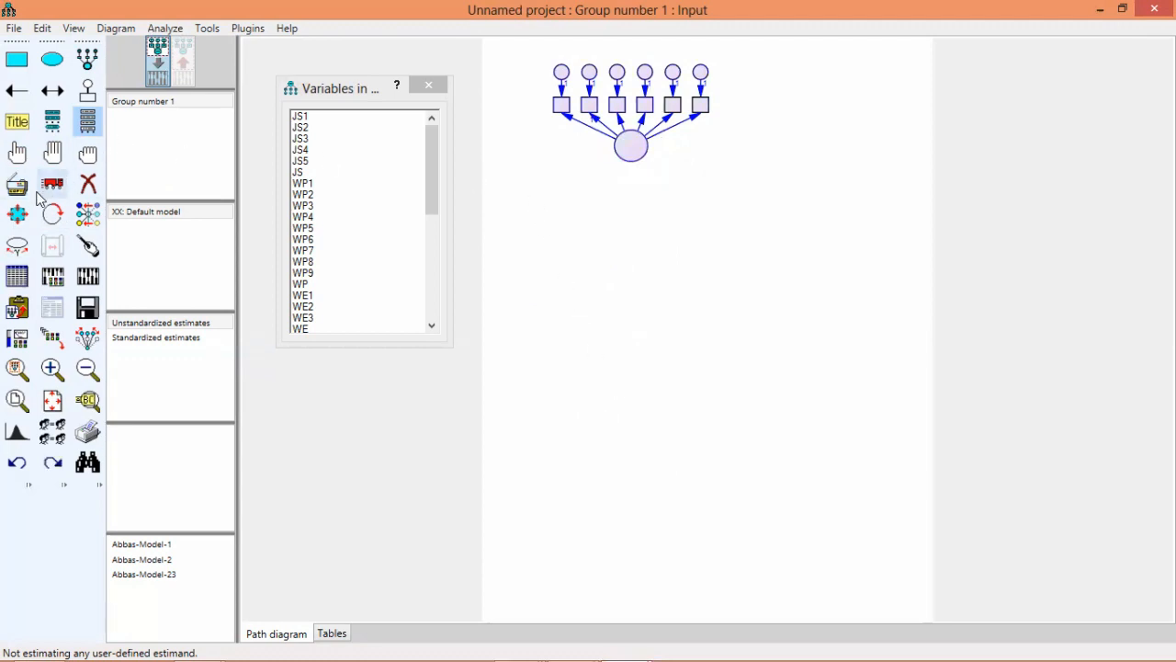
Complete the selection with the remaining indicator boxes and duplicate the whole construct six times, four in a column below and two on the page's right half.
left_click(19, 156)
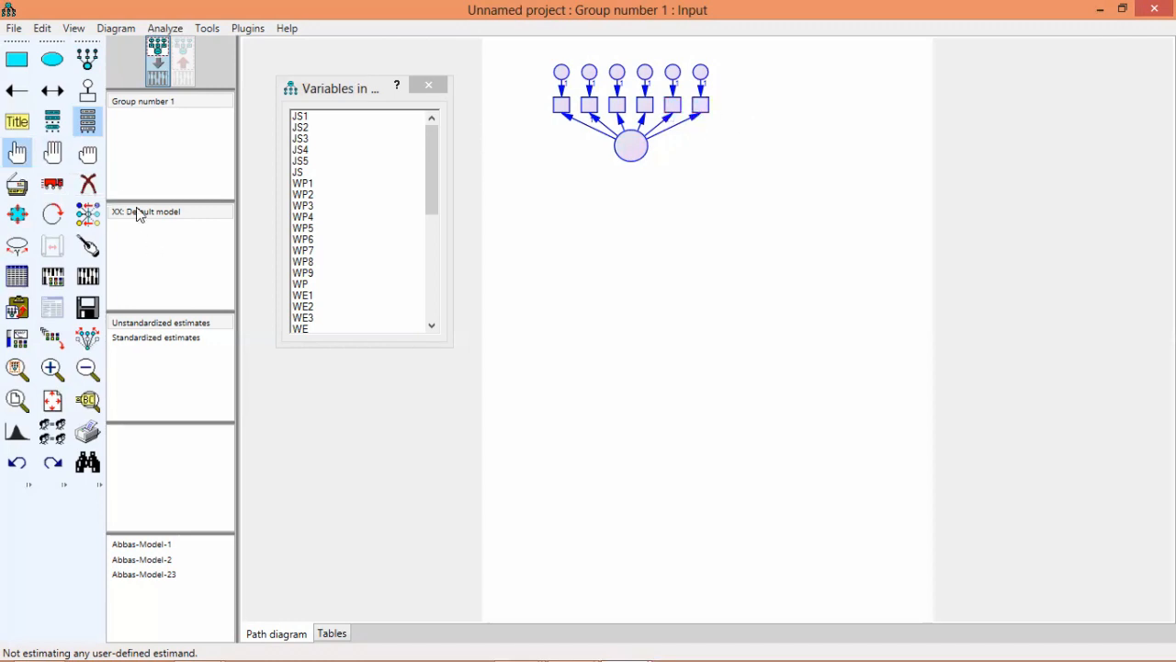
left_click(17, 184)
left_click_drag(626, 155, 818, 607)
left_click_drag(825, 549, 830, 435)
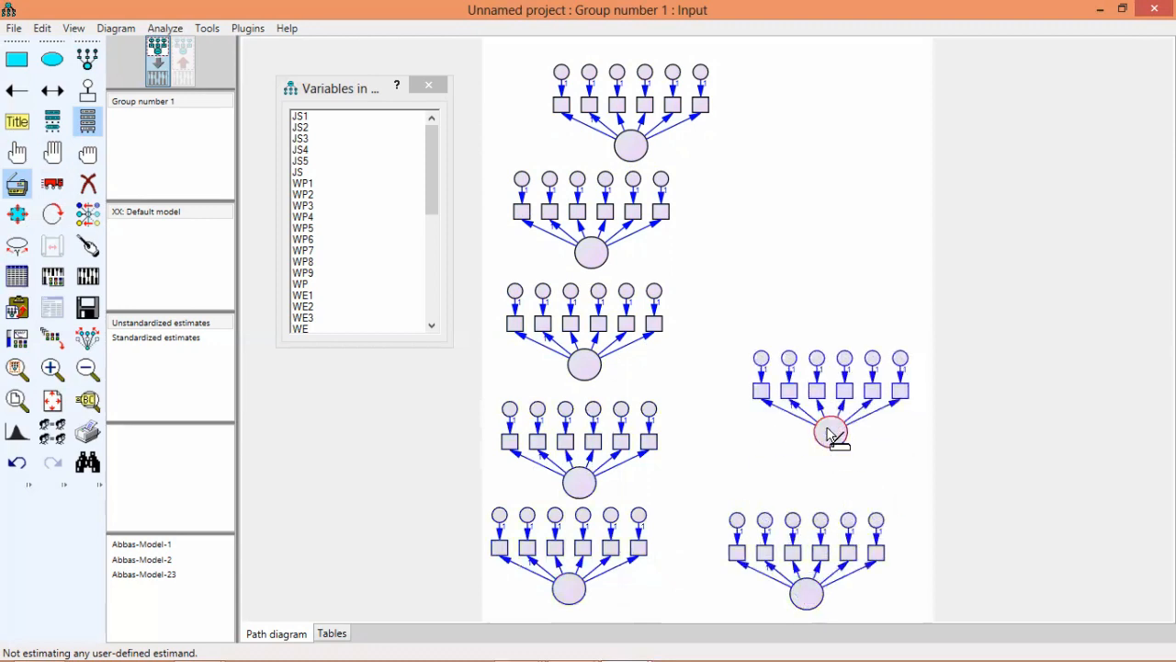
left_click_drag(435, 158, 439, 281)
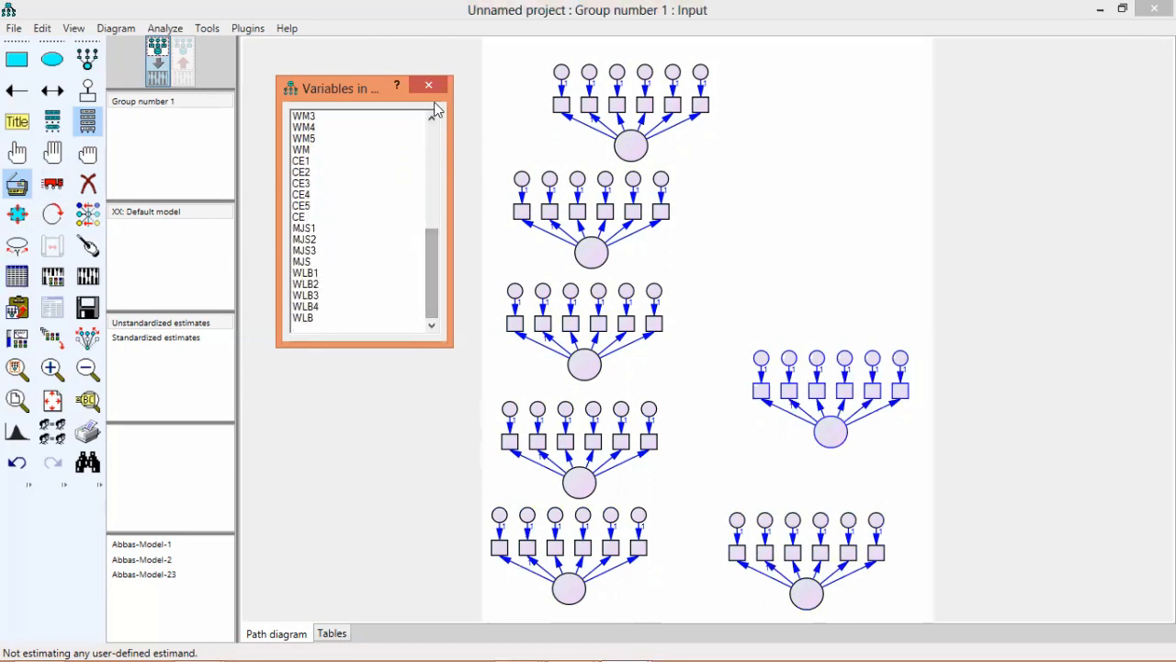
left_click_drag(434, 241, 434, 122)
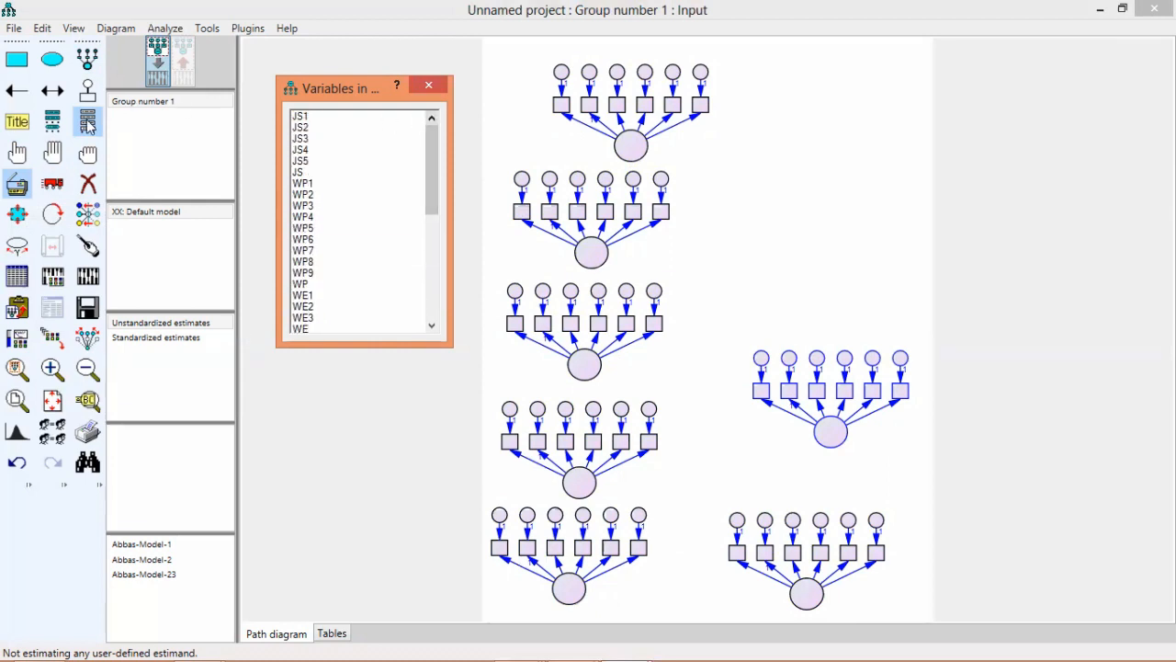
Assign variables JS1 to JS5 to the first five indicators of the upper right-hand construct, and WP1 to the top construct's first indicator.
left_click(86, 160)
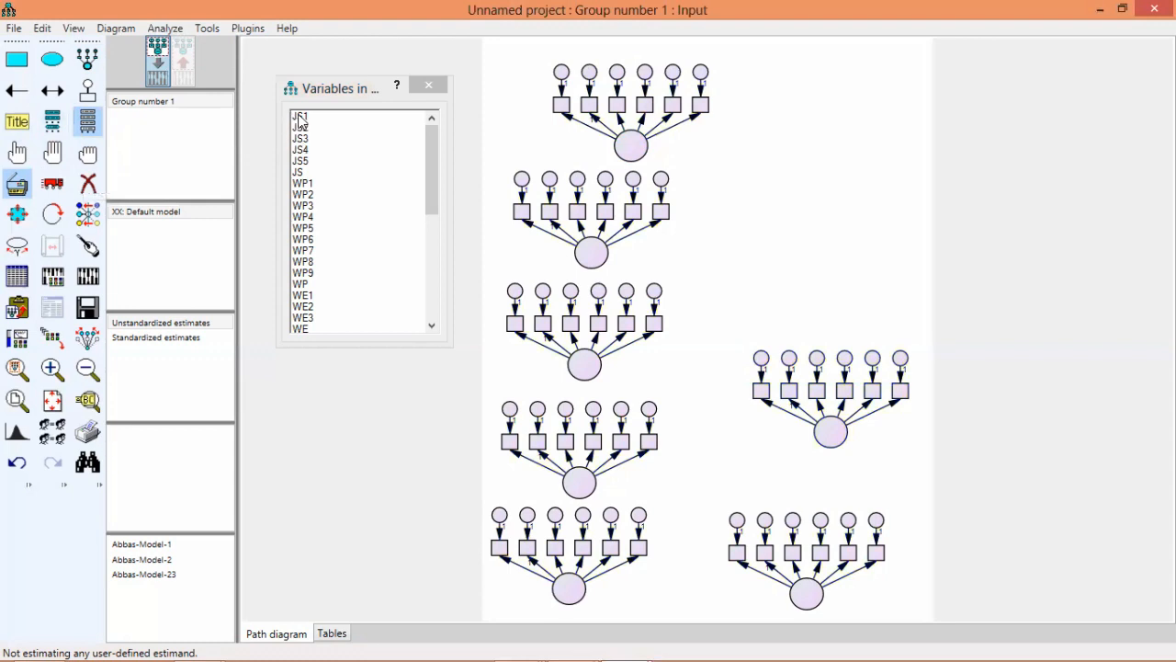
left_click_drag(300, 121, 763, 396)
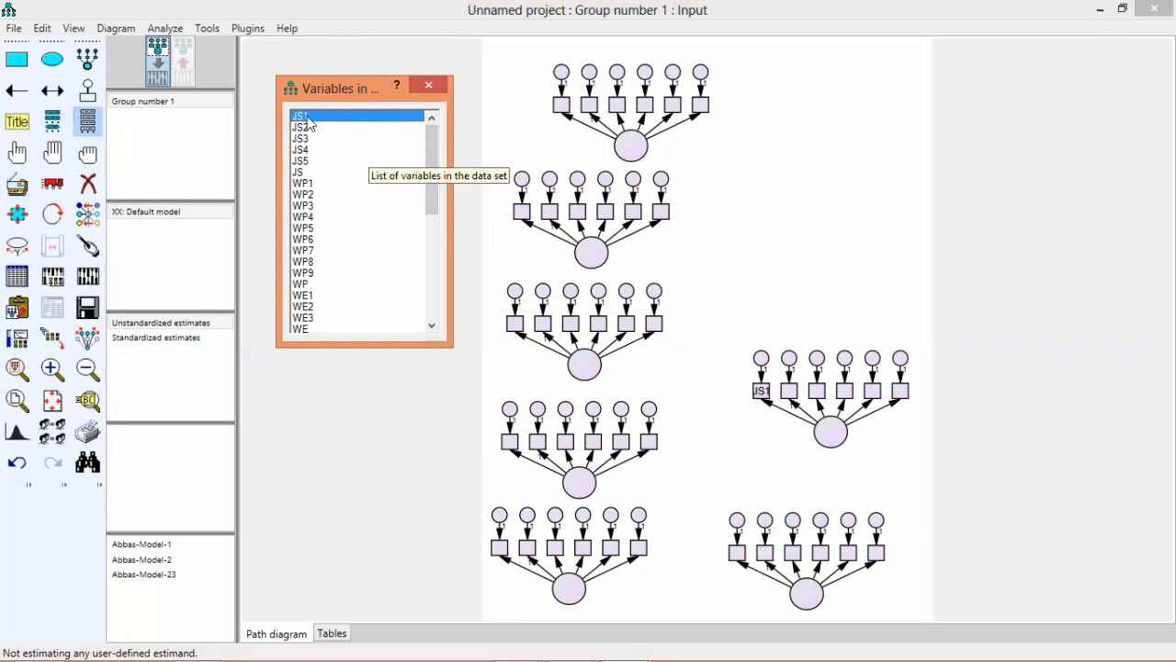
left_click_drag(301, 128, 792, 402)
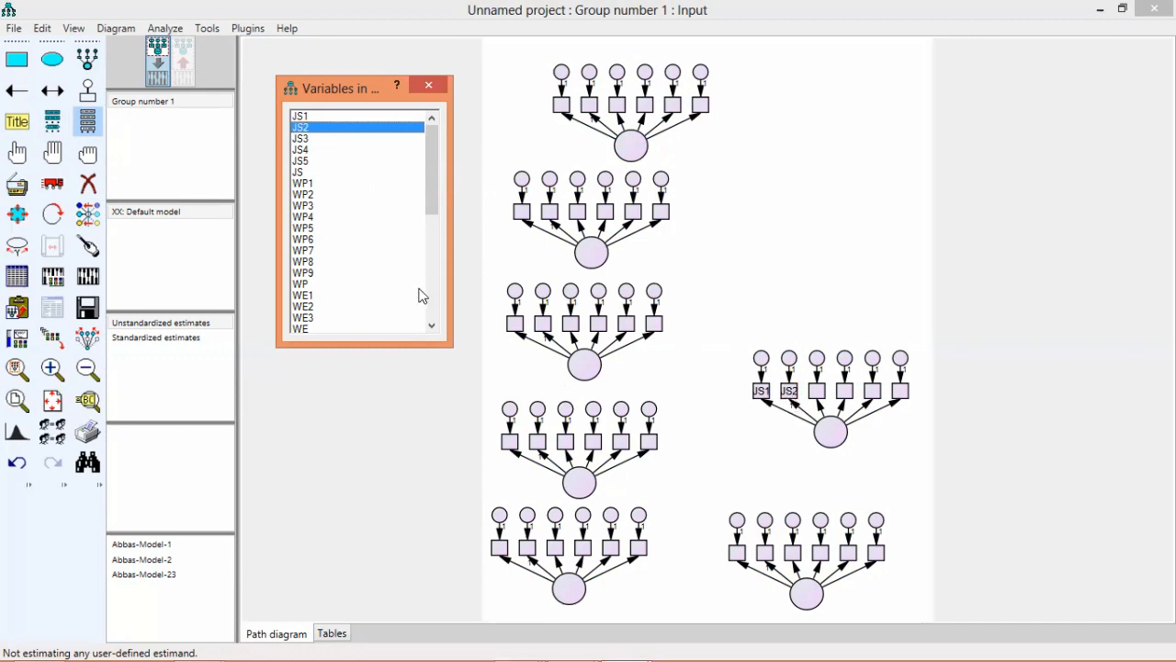
left_click_drag(303, 138, 814, 392)
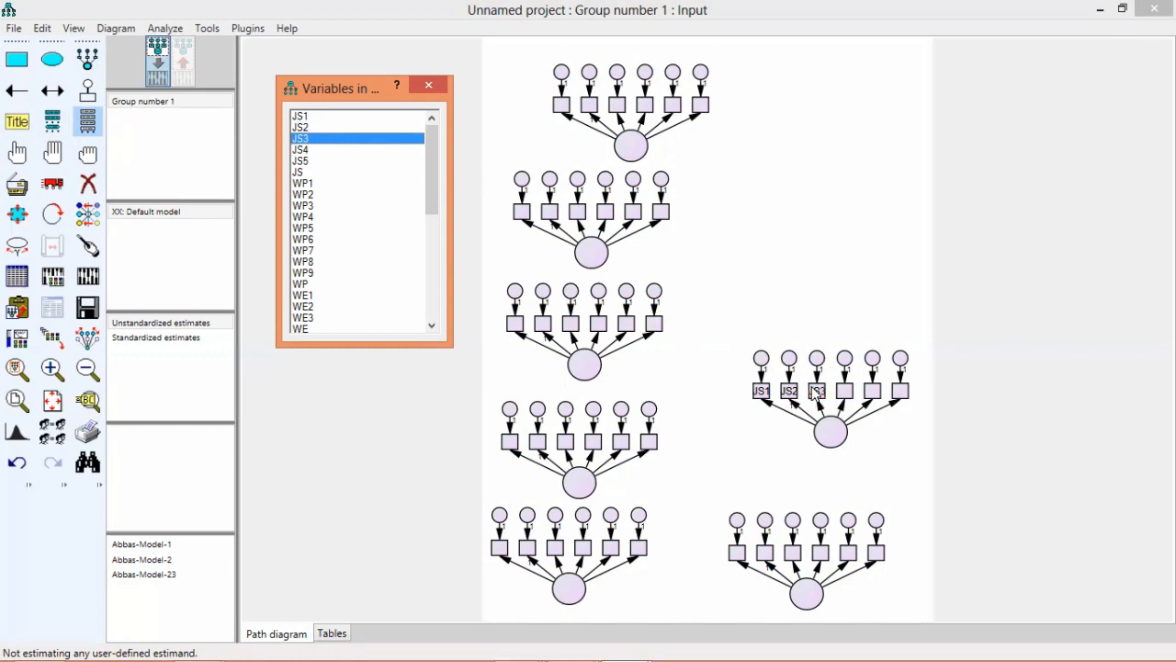
left_click_drag(304, 149, 846, 397)
left_click_drag(303, 161, 873, 391)
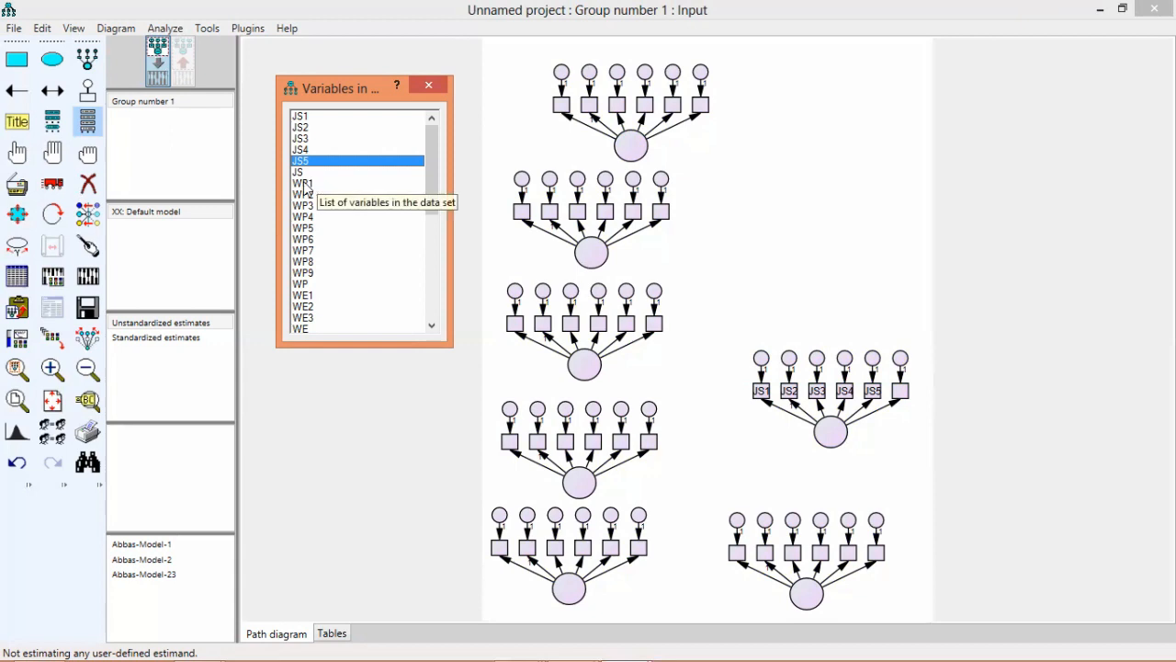
left_click_drag(304, 185, 304, 181)
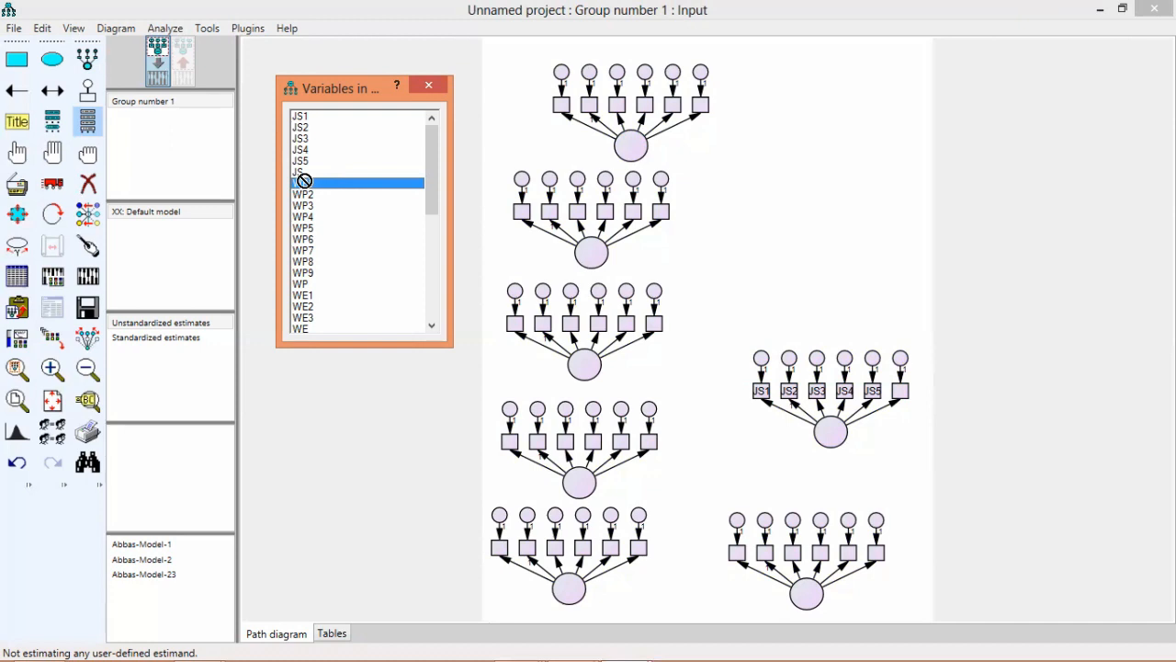
left_click_drag(305, 181, 555, 114)
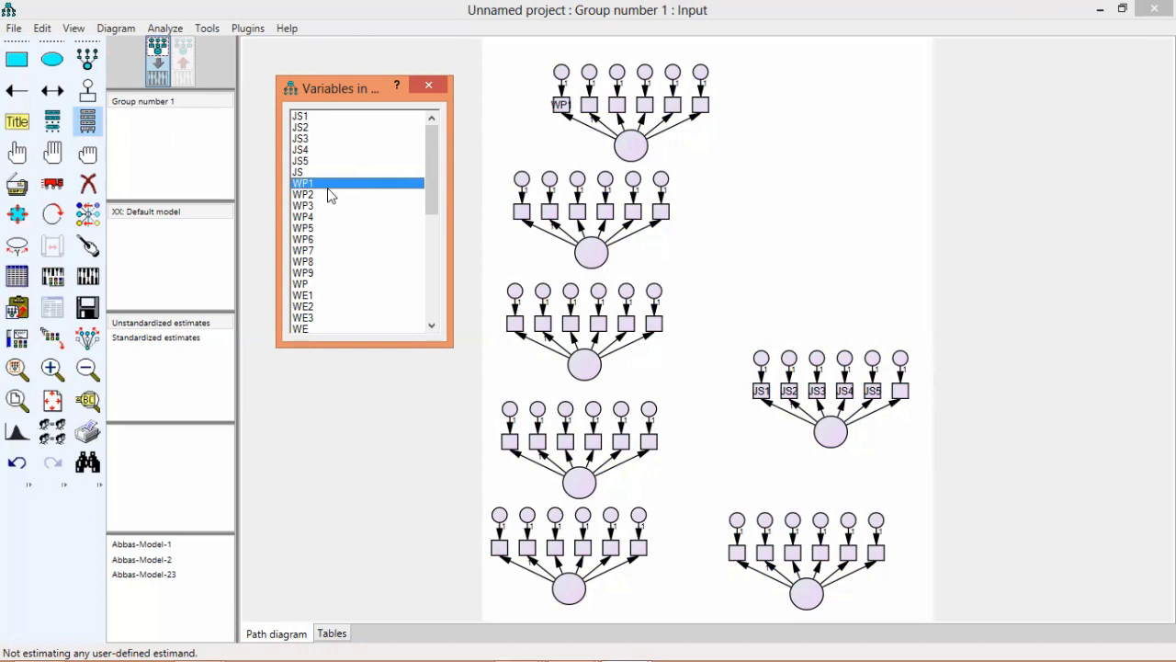
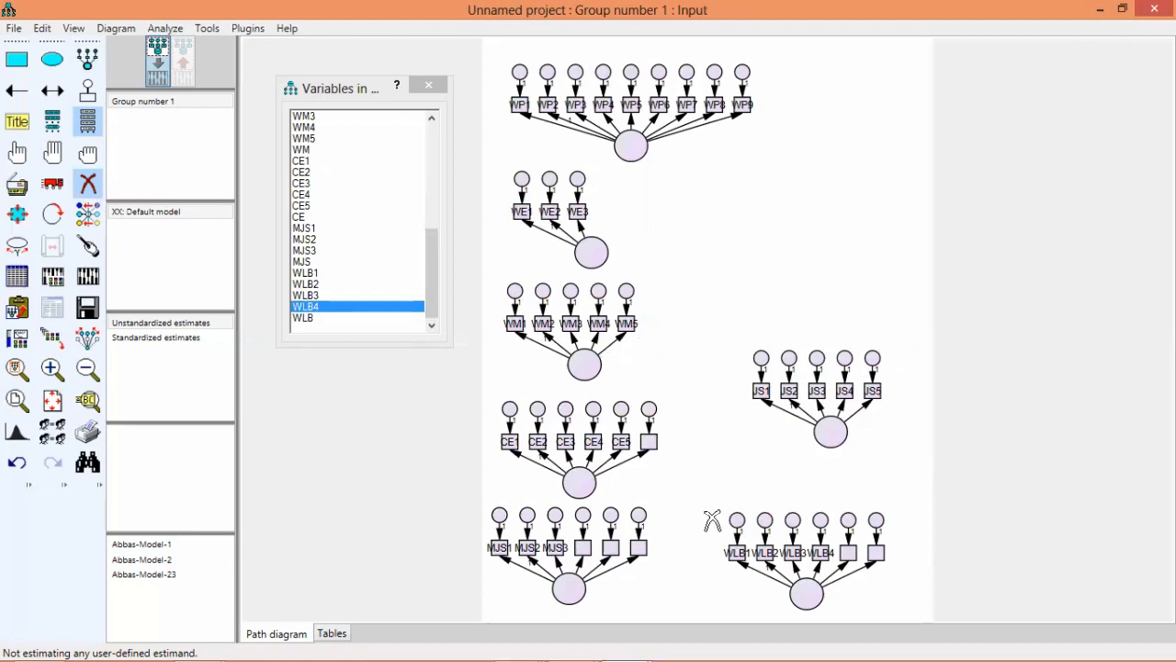
Delete the unnamed indicator of the CE construct and the three unnamed indicators of the MJS construct, including their error terms.
left_click(651, 444)
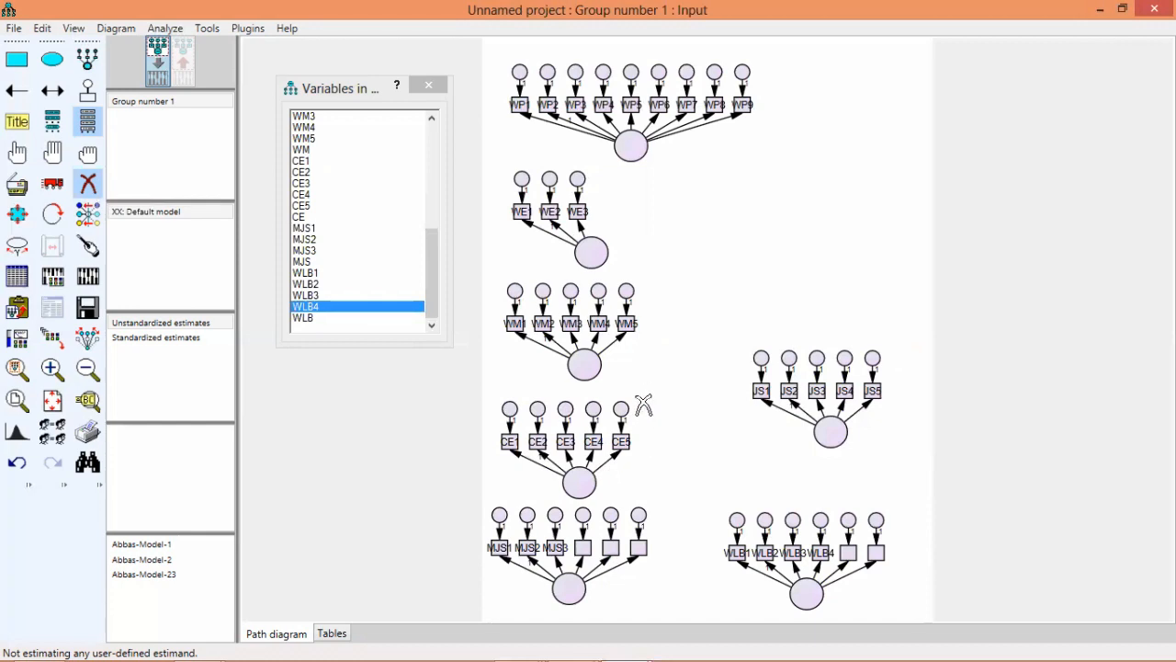
left_click(642, 550)
left_click(612, 548)
left_click(585, 549)
left_click(582, 515)
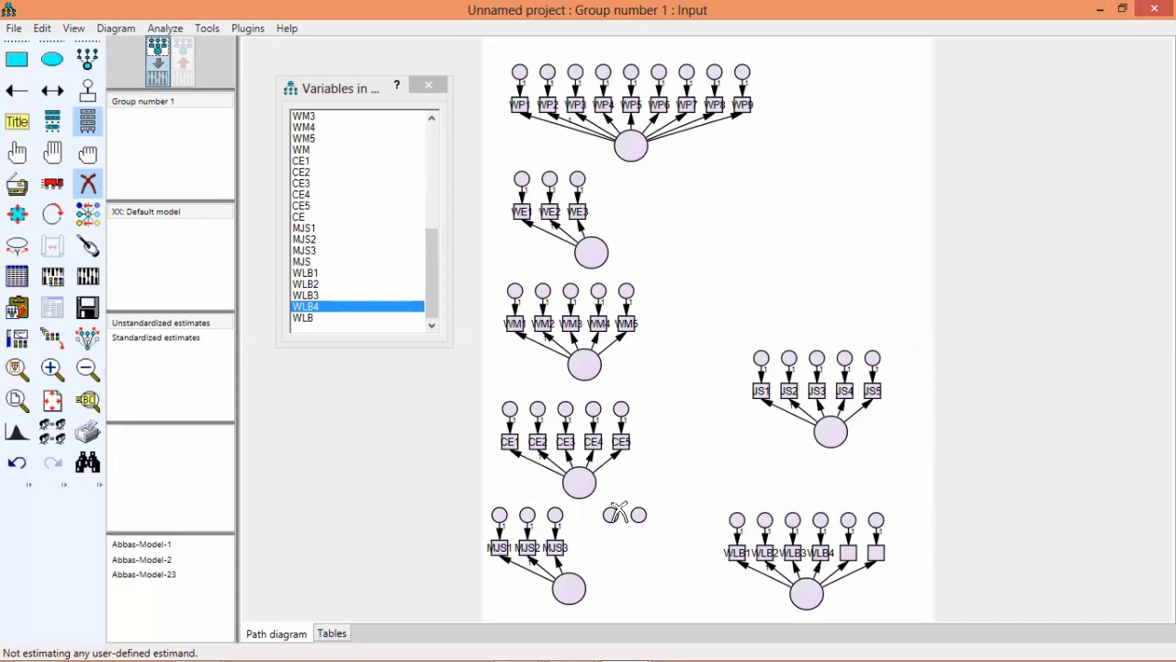
left_click(612, 515)
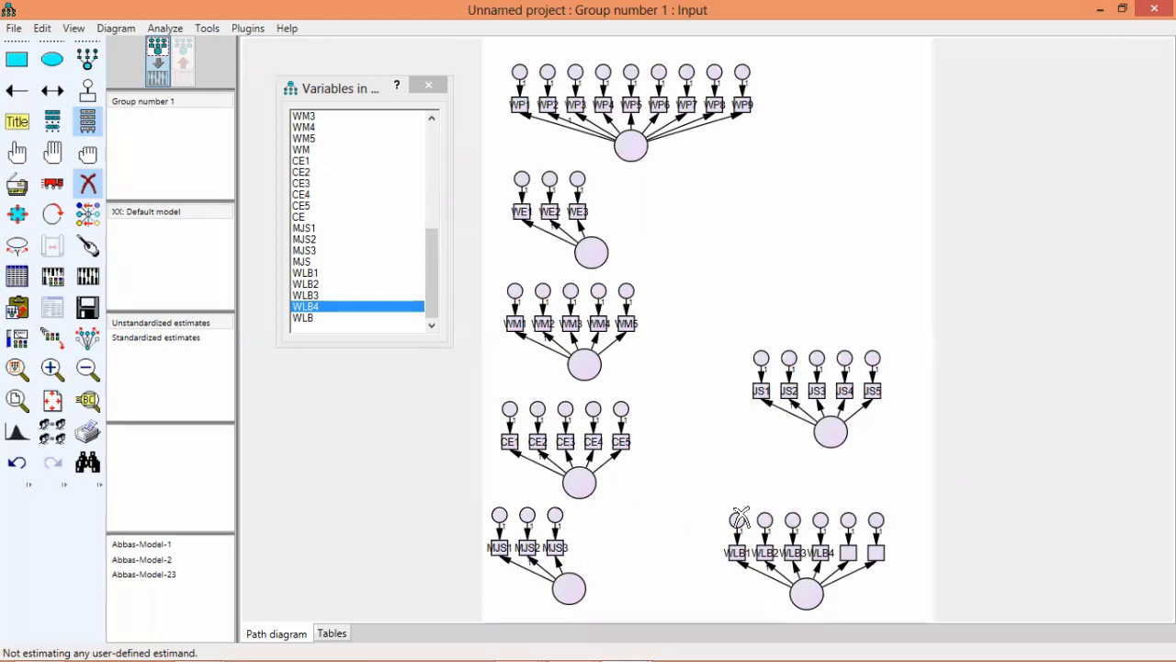
Delete the two unnamed indicators and their error terms from the WLB construct.
left_click(853, 551)
left_click(876, 553)
left_click(874, 521)
left_click(847, 518)
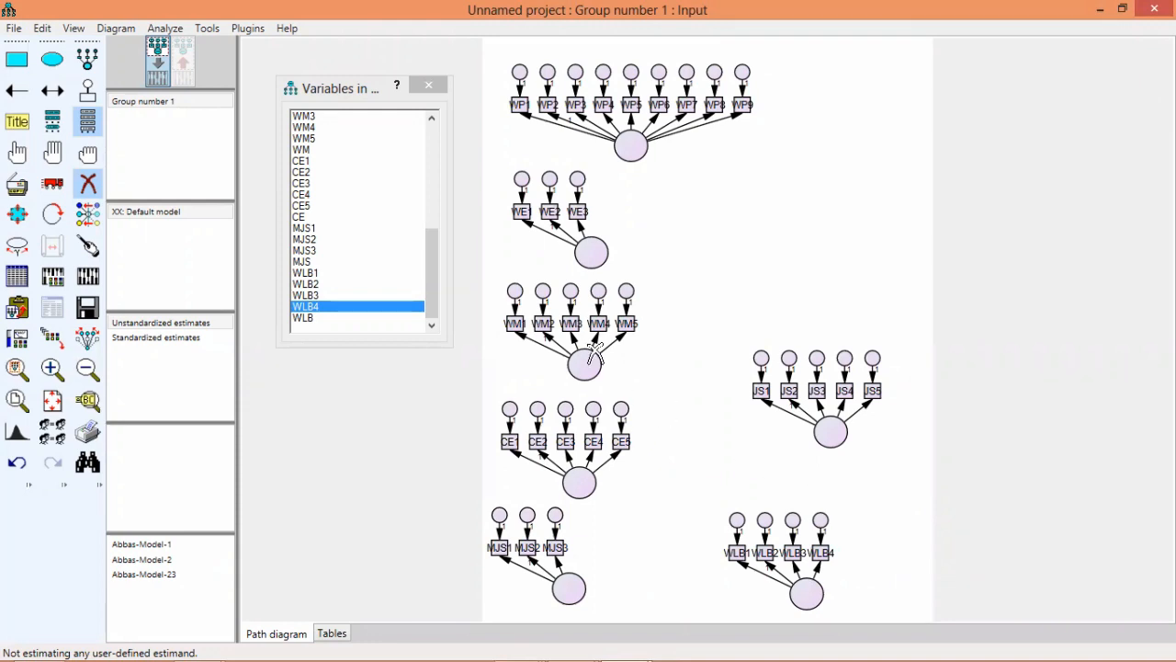
Centre the WE, MJS and WLB latent circles beneath their indicators and touch up the path arrows.
left_click(48, 188)
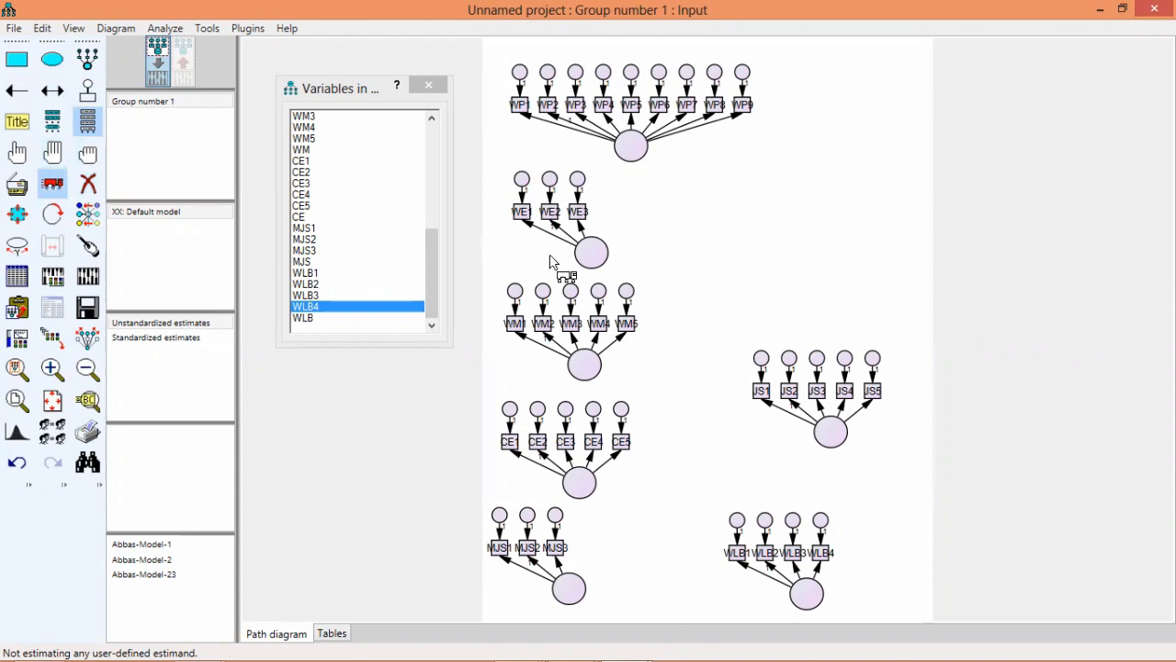
left_click_drag(591, 260, 556, 266)
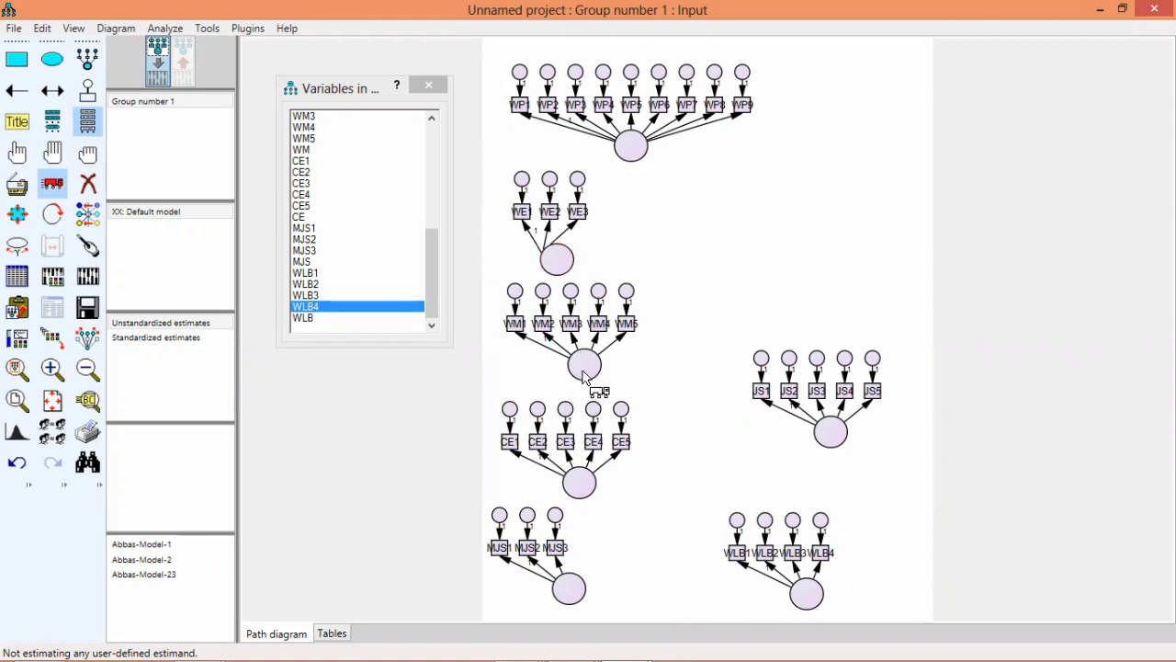
left_click_drag(581, 593, 540, 590)
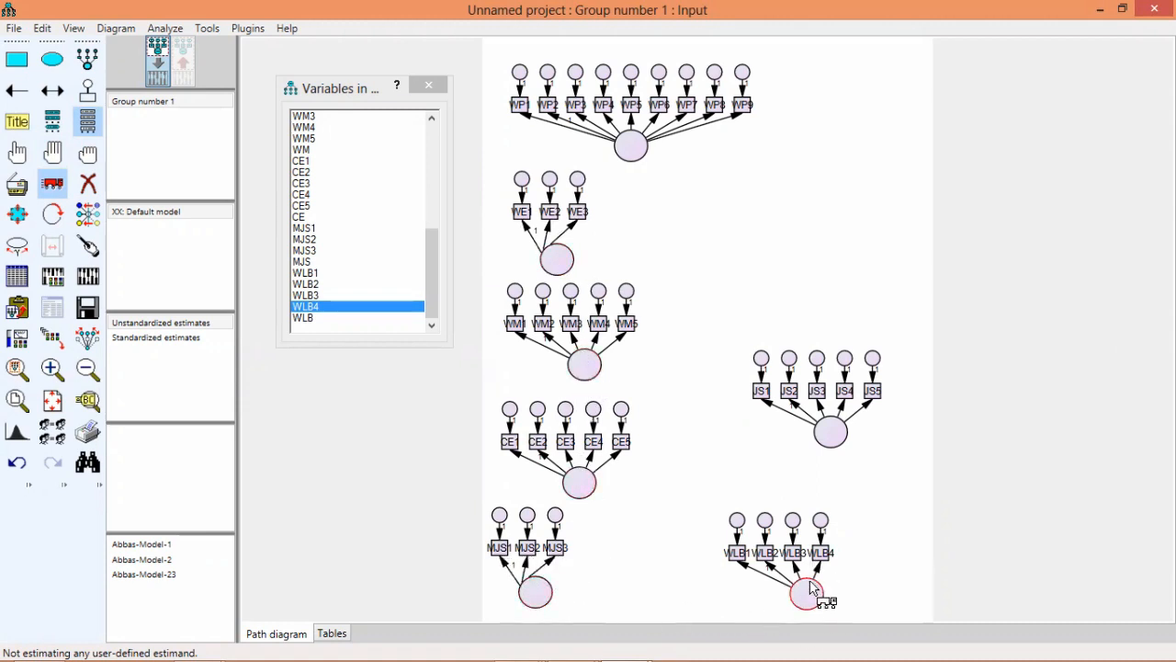
left_click_drag(807, 595, 794, 597)
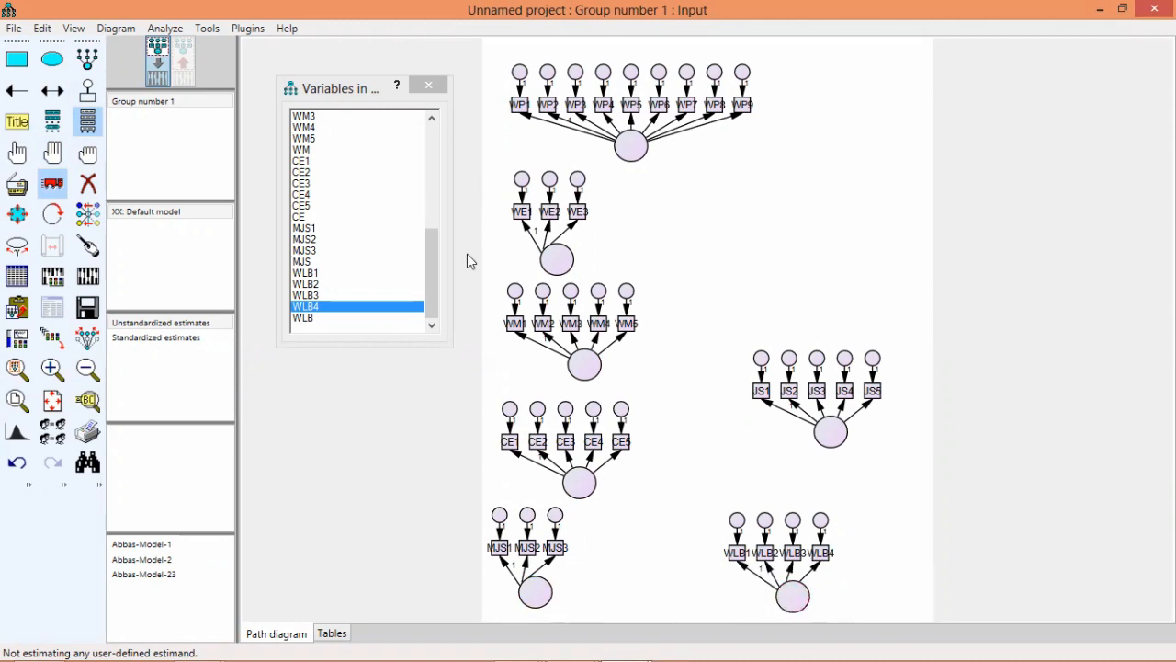
left_click(87, 245)
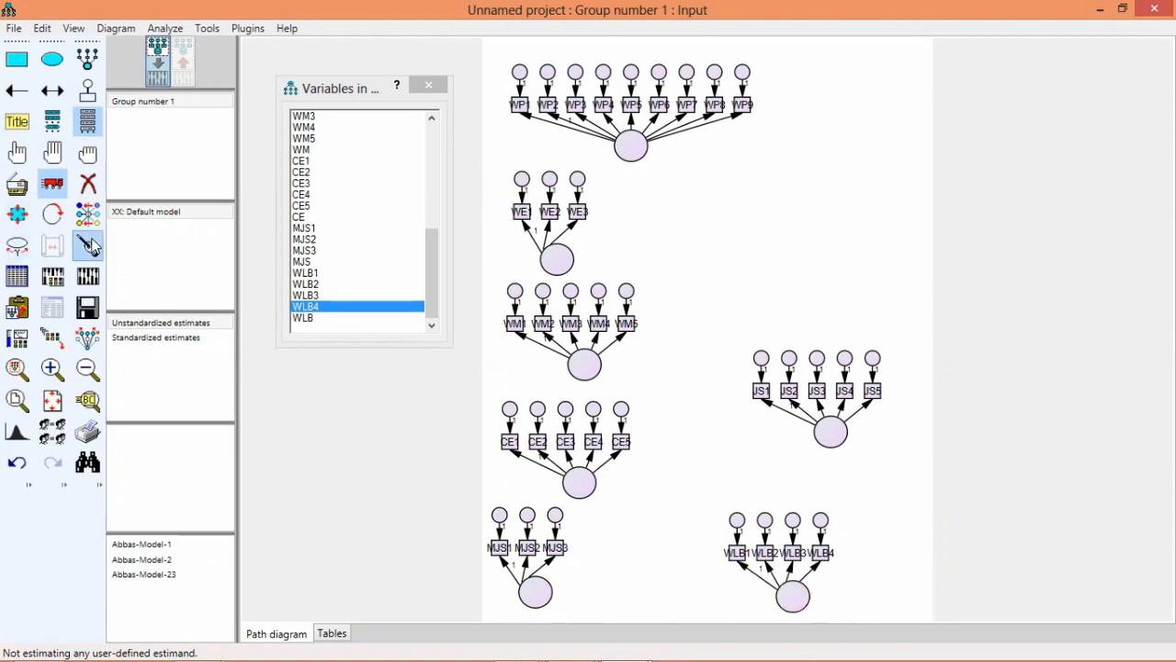
left_click(558, 261)
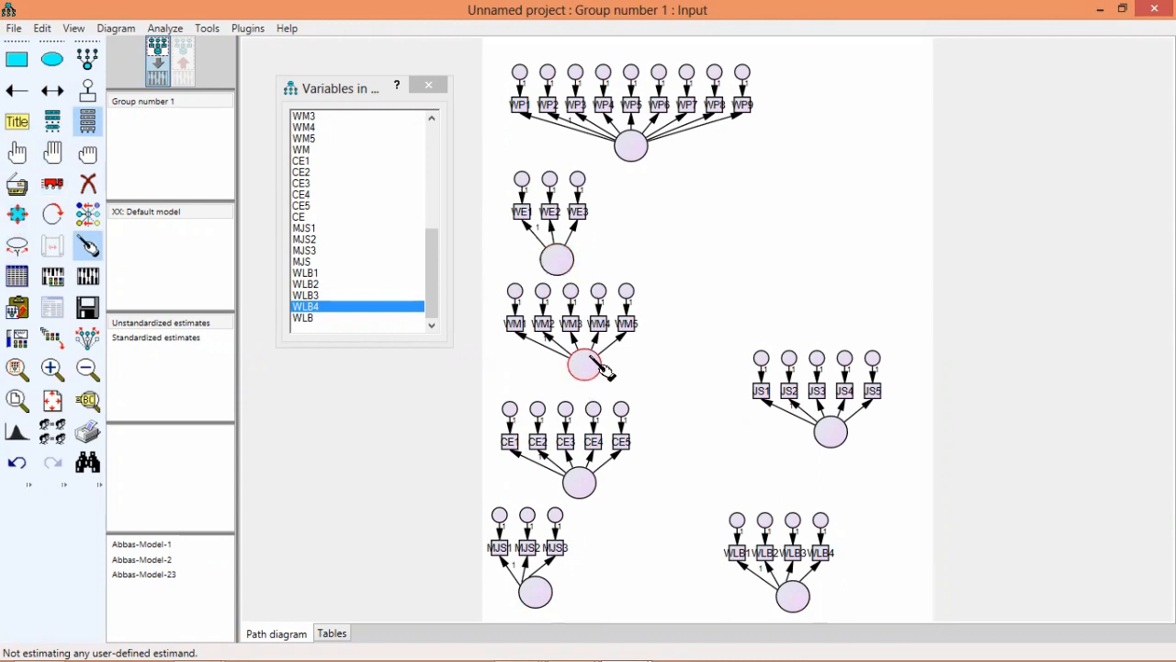
Activate the Move tool with Preserve symmetries turned on for the constructs.
left_click(51, 187)
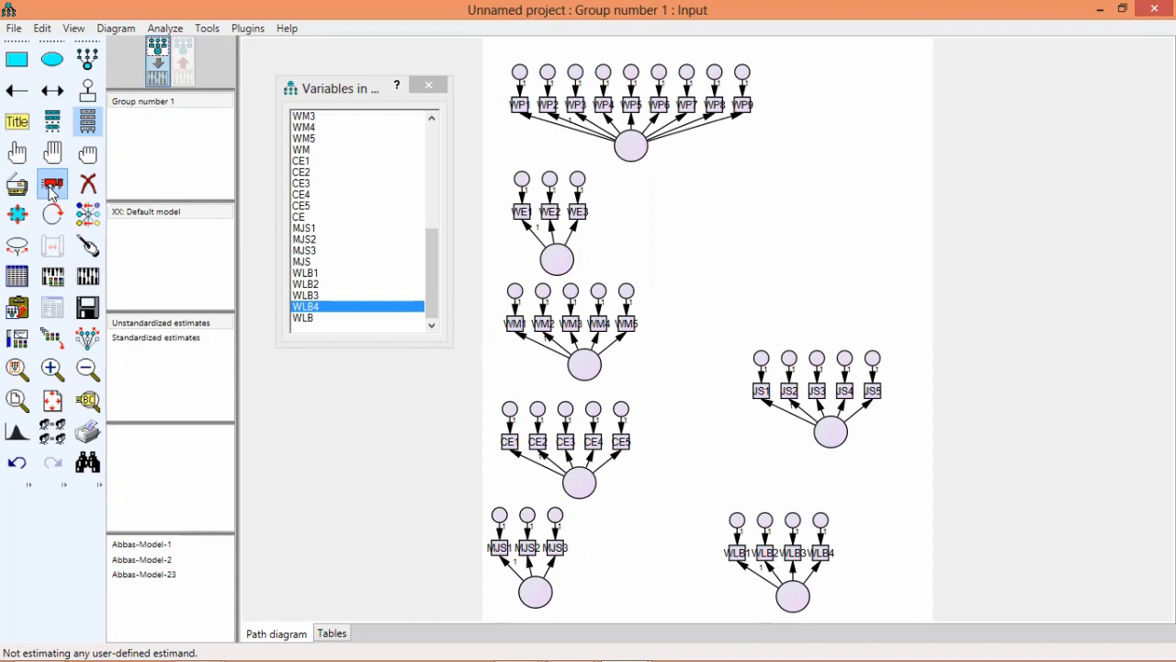
left_click(88, 337)
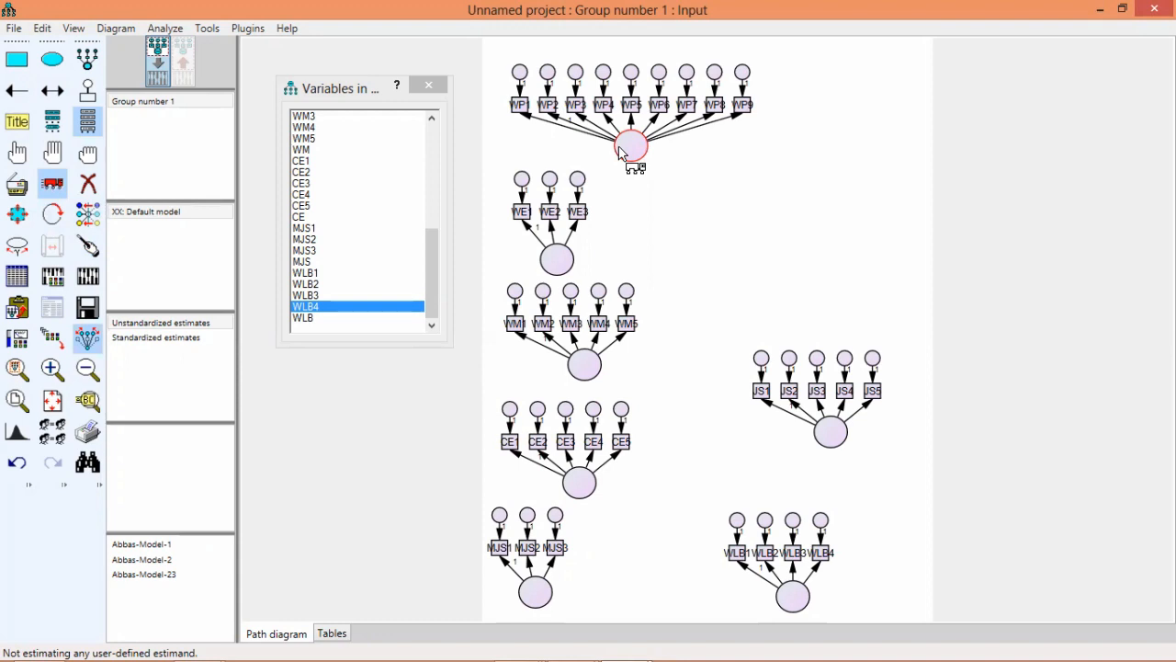
left_click_drag(620, 152, 847, 432)
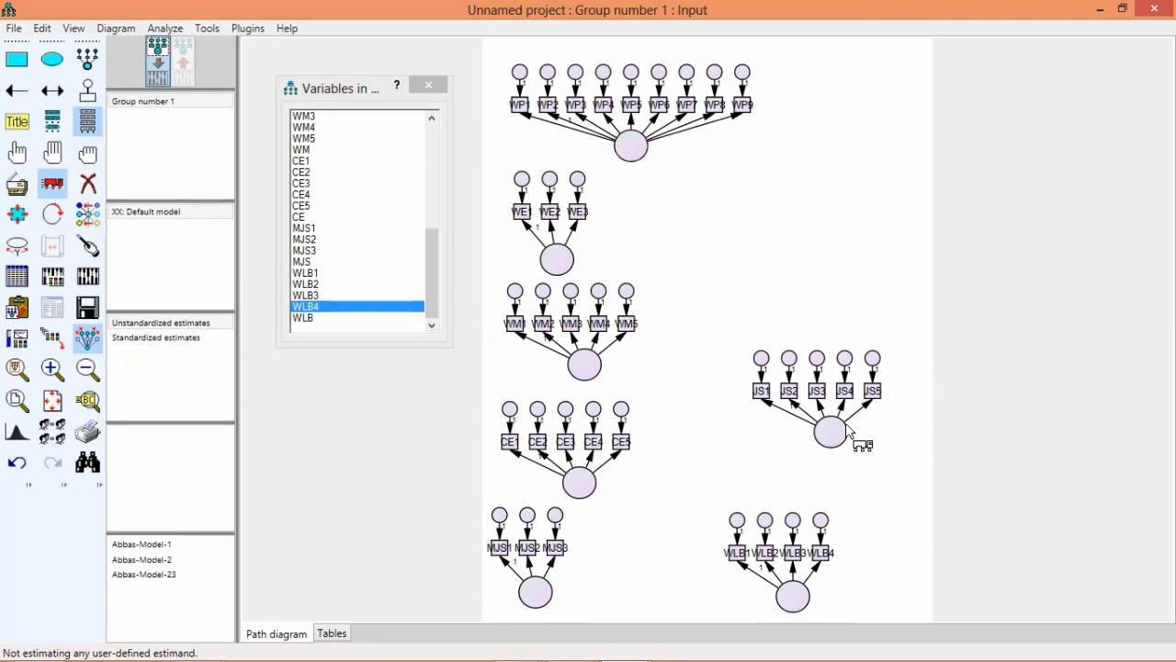
left_click_drag(847, 432, 643, 136)
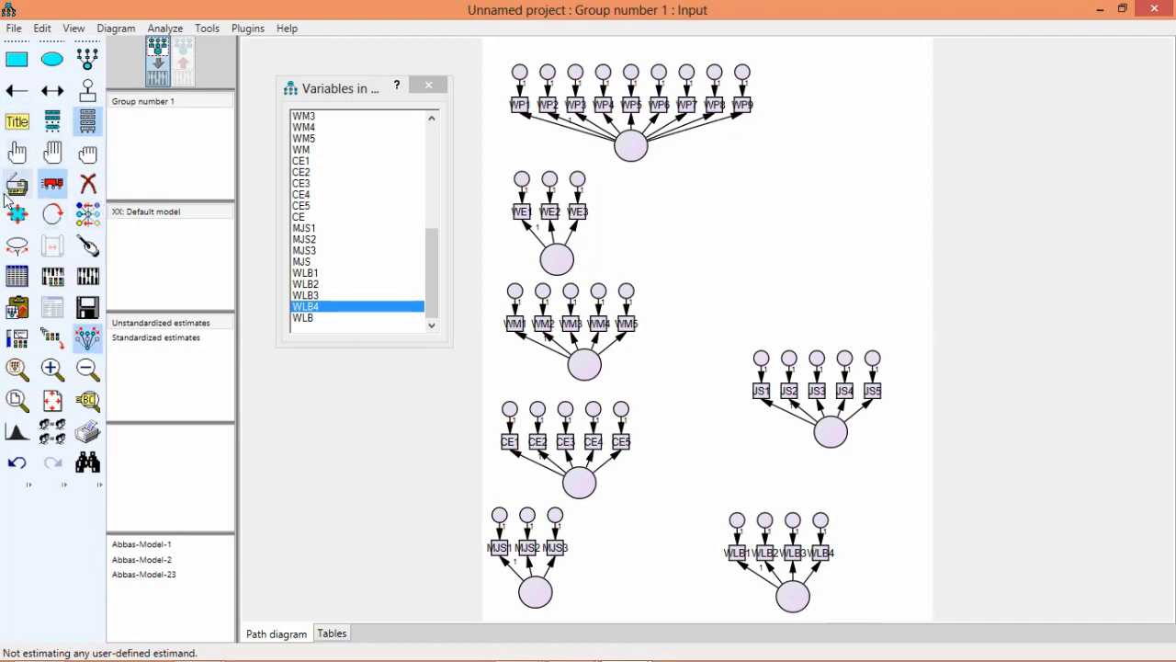
Rotate the WP and WE indicators around their latent variables until they stand in a column to the left of each circle.
left_click(48, 213)
left_click(629, 148)
left_click(626, 152)
left_click(626, 153)
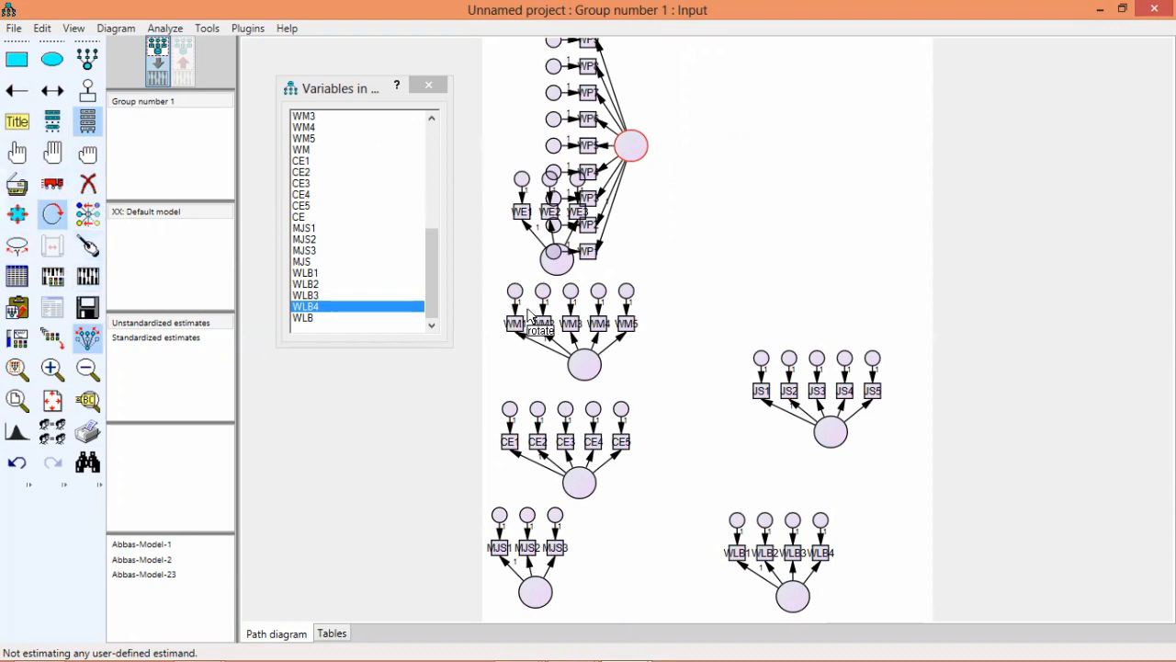
left_click(566, 274)
left_click(567, 274)
left_click(567, 274)
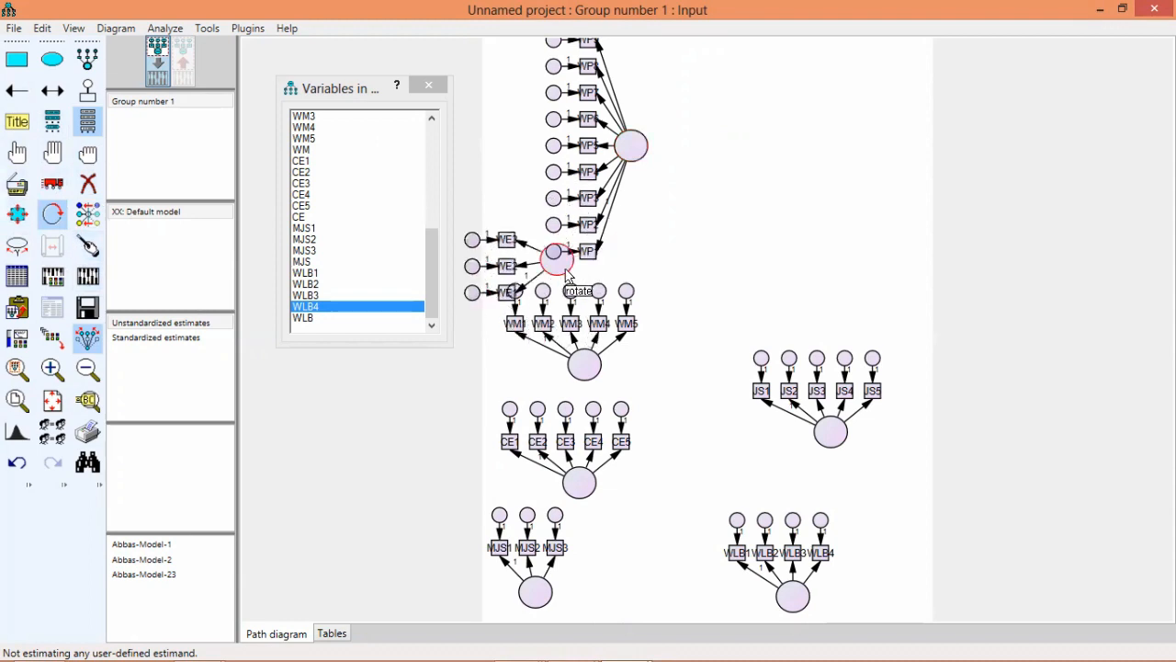
Rotate the WM and CE indicators to the left side of their latent variables.
left_click(586, 376)
left_click(587, 376)
left_click(587, 377)
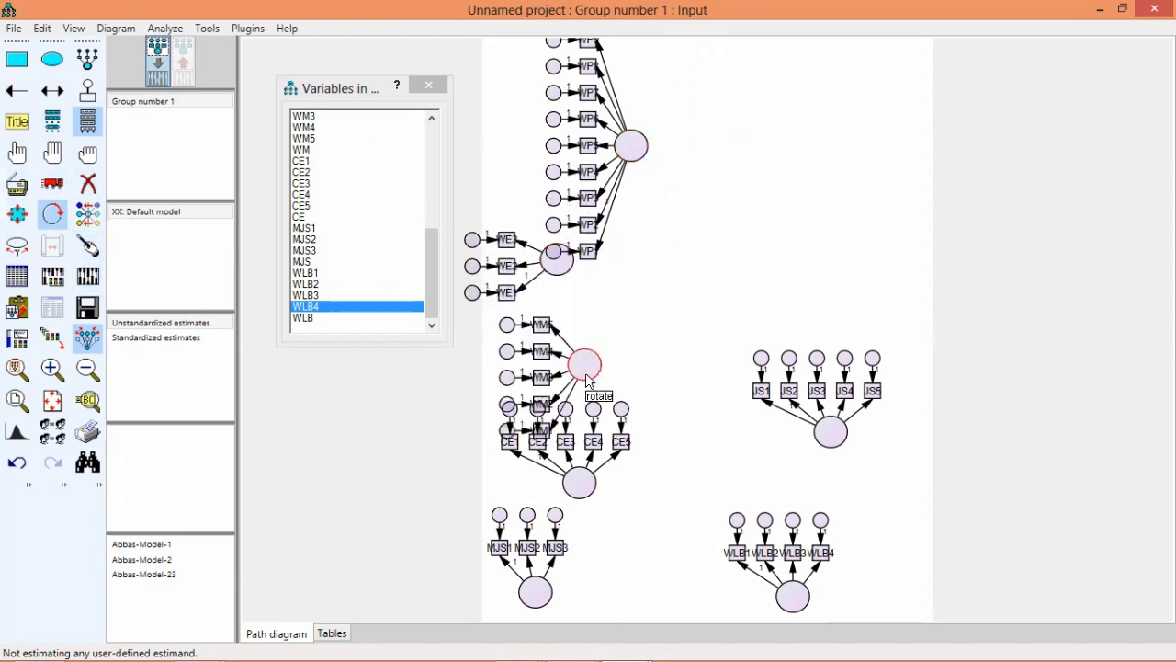
left_click(580, 482)
left_click(580, 483)
left_click(582, 484)
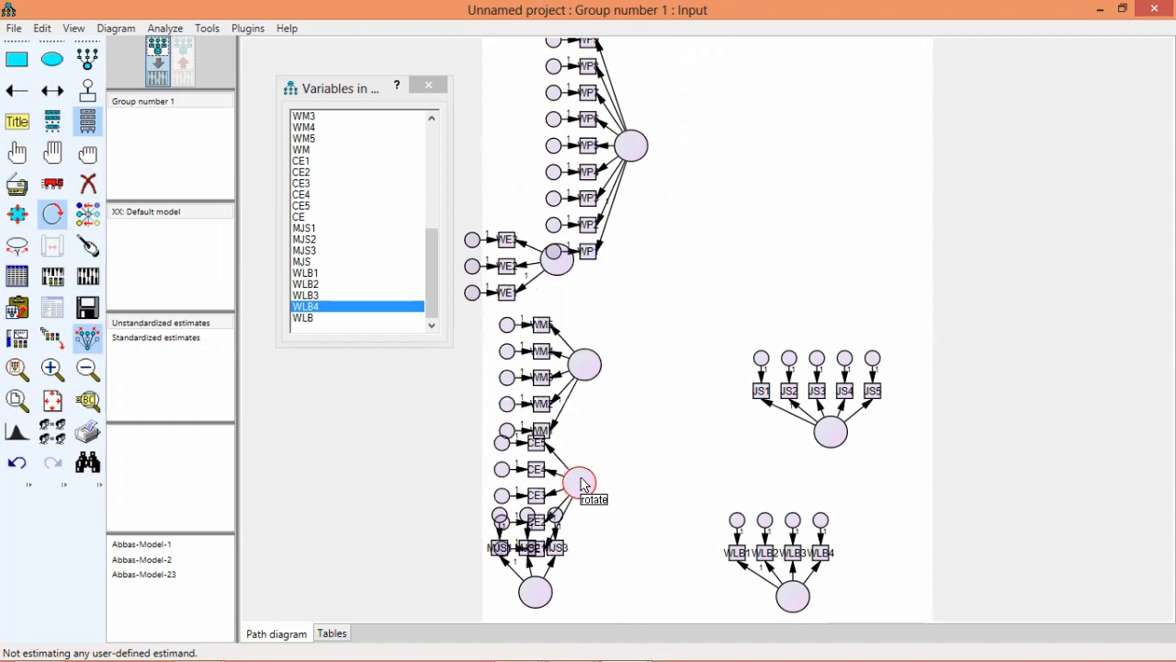
Rotate the indicators of the JS, WLB and MJS constructs to the left side of their latent variables.
left_click(830, 434)
left_click(830, 434)
left_click(825, 449)
left_click(790, 597)
left_click(790, 597)
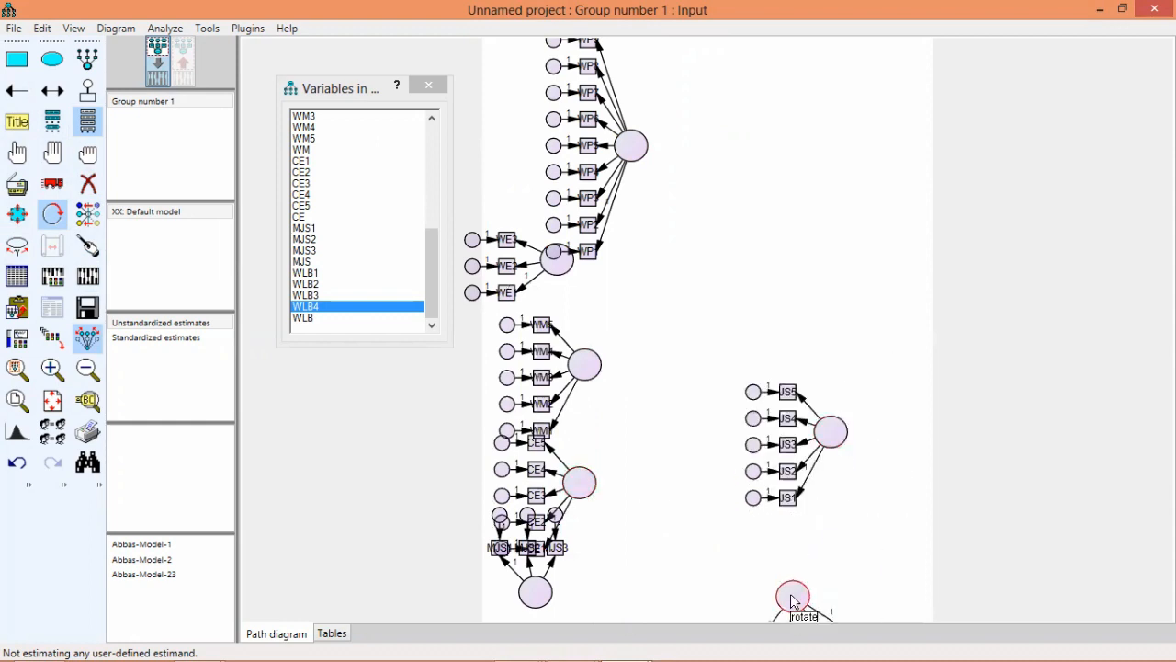
left_click(791, 597)
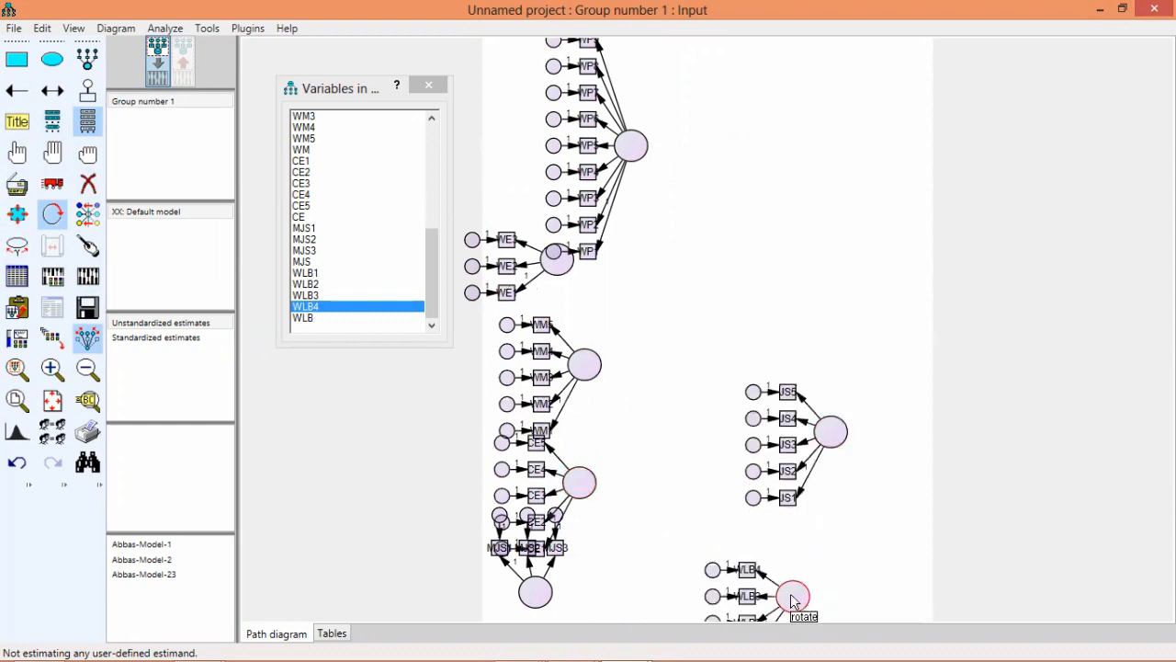
left_click(539, 599)
left_click(539, 599)
left_click(543, 607)
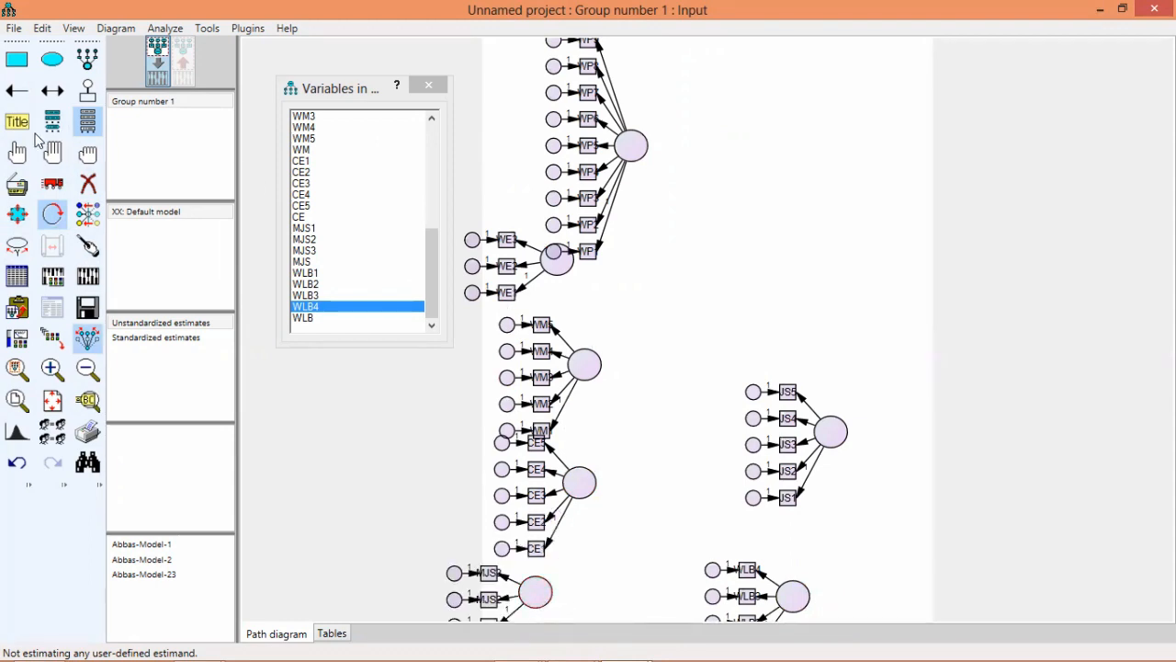
Tighten the vertical spacing of the WP, WE, WM and CE indicators with symmetries preserved so the constructs do not overlap.
left_click(52, 184)
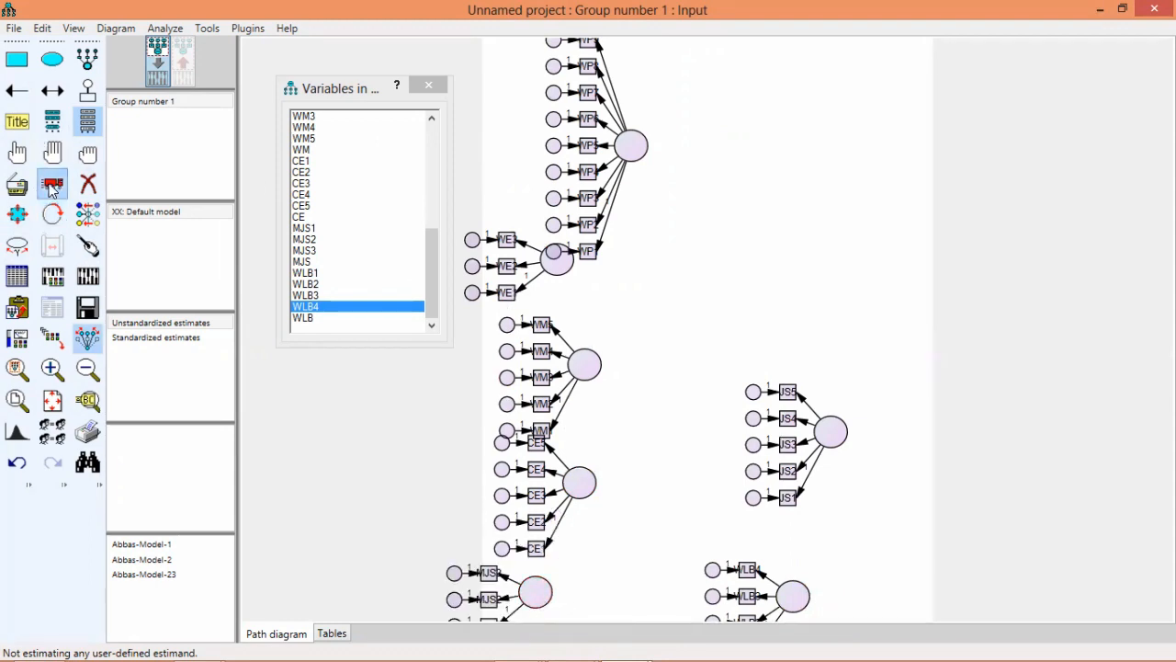
left_click(88, 342)
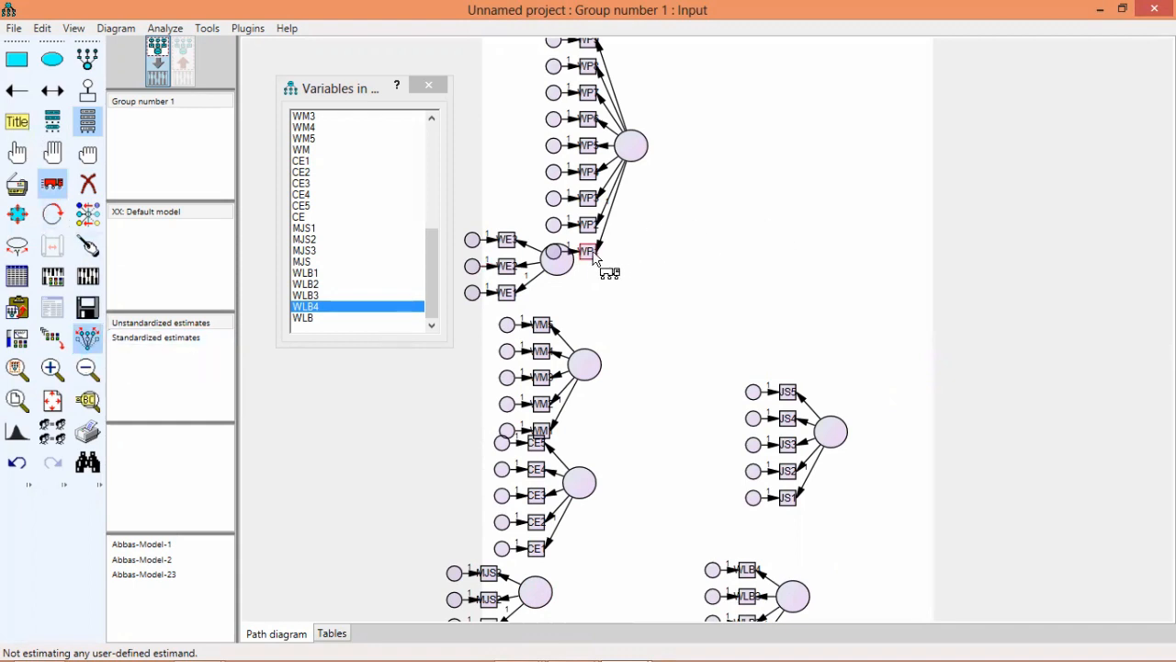
left_click_drag(594, 259, 588, 221)
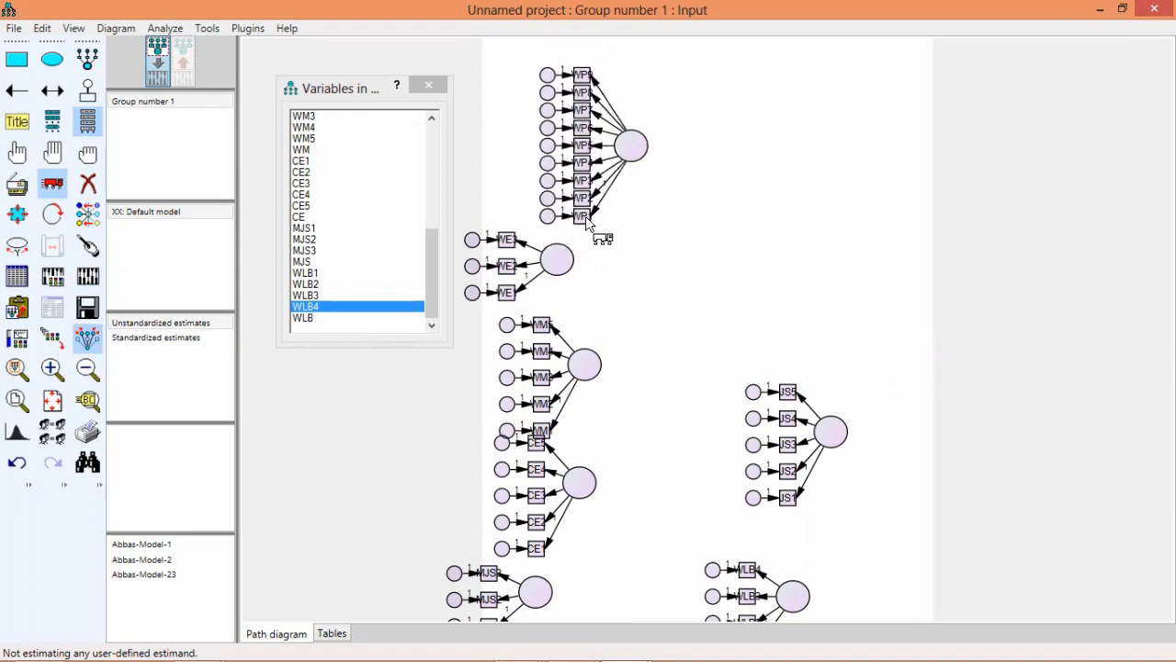
mouse_move(507, 237)
left_mouse_down()
mouse_move(509, 257)
mouse_move(508, 240)
left_mouse_up()
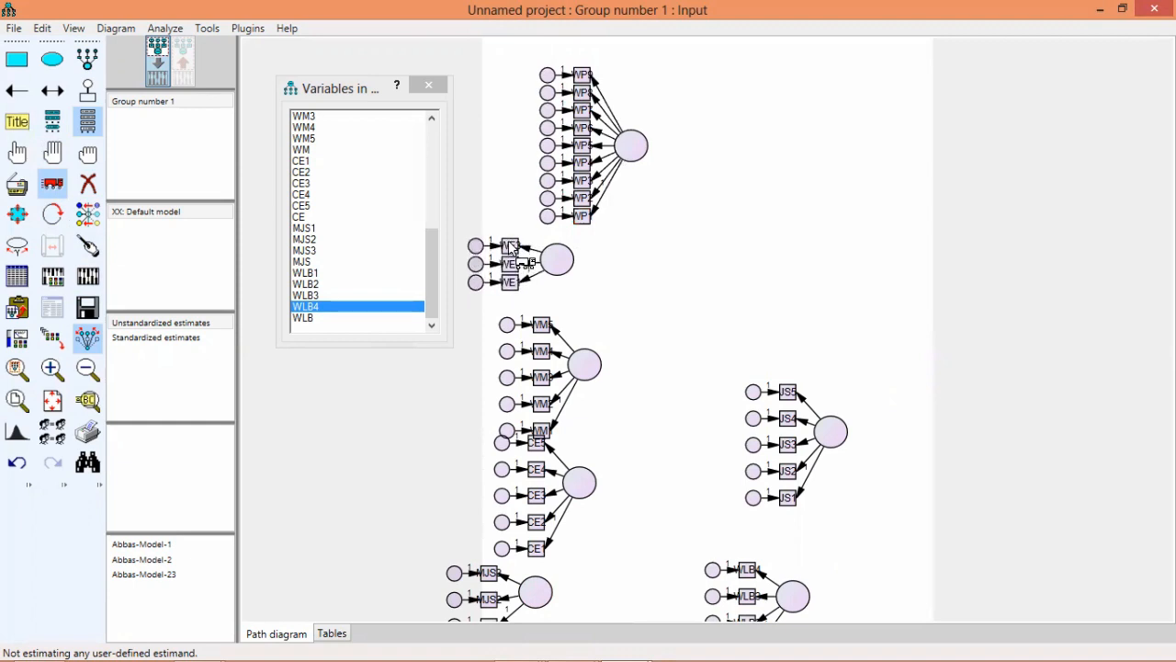
left_click_drag(544, 326, 545, 342)
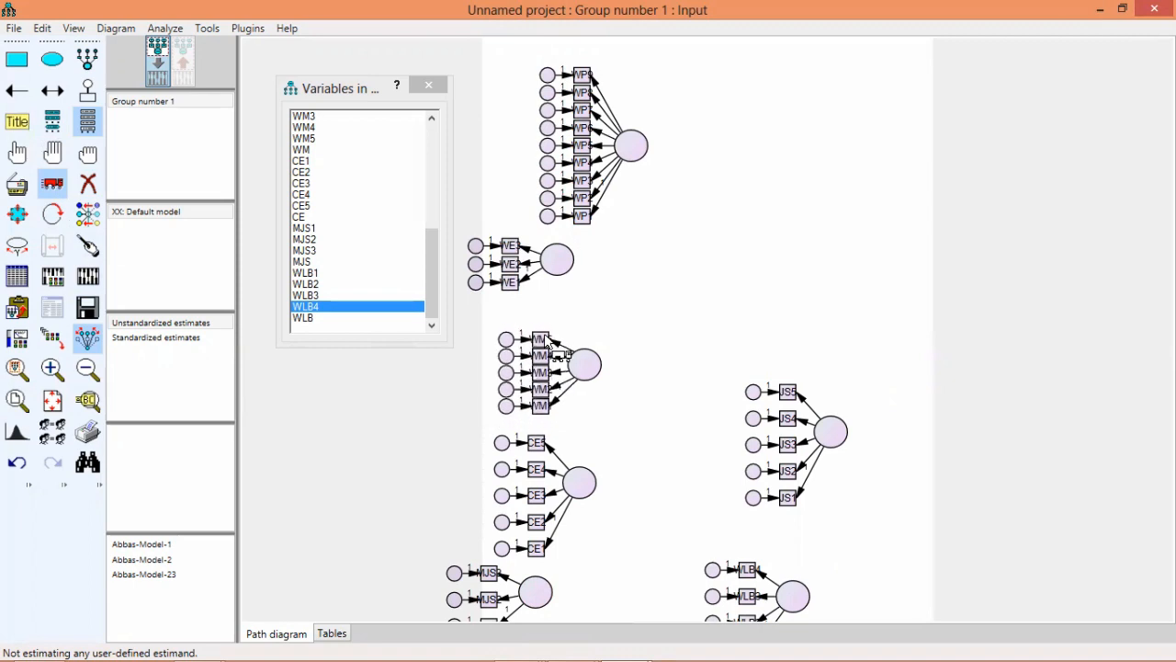
left_click_drag(534, 441, 536, 459)
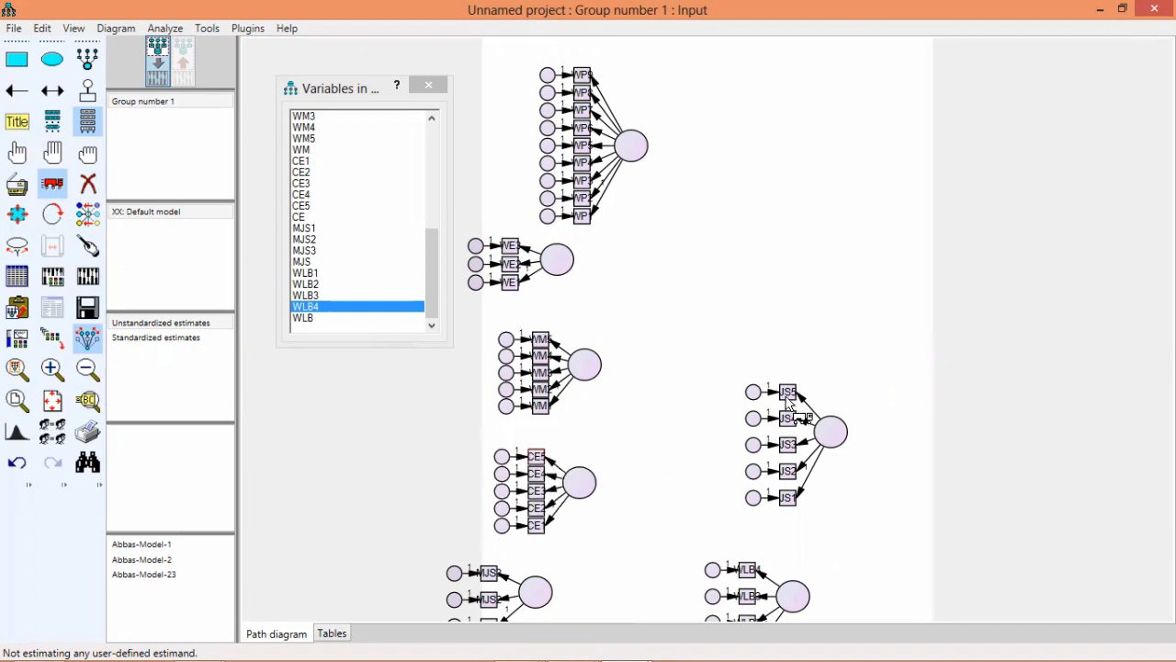
Tighten the vertical spacing of the JS, WLB and MJS indicators with symmetries preserved.
left_click_drag(782, 393, 782, 408)
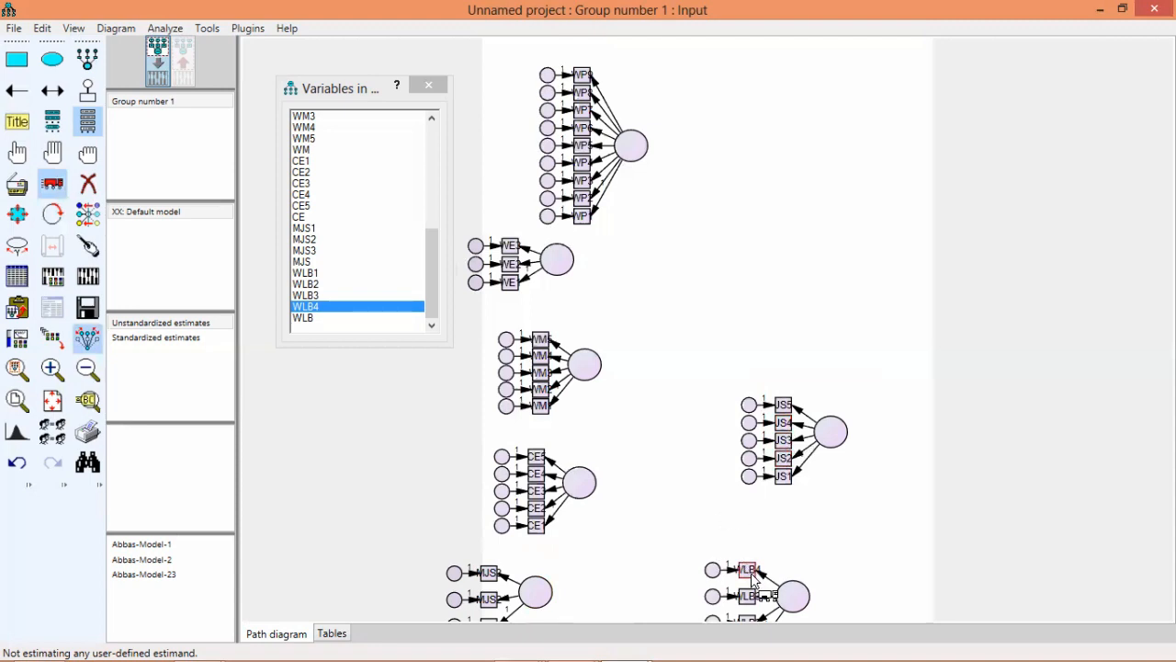
left_click_drag(753, 571, 752, 585)
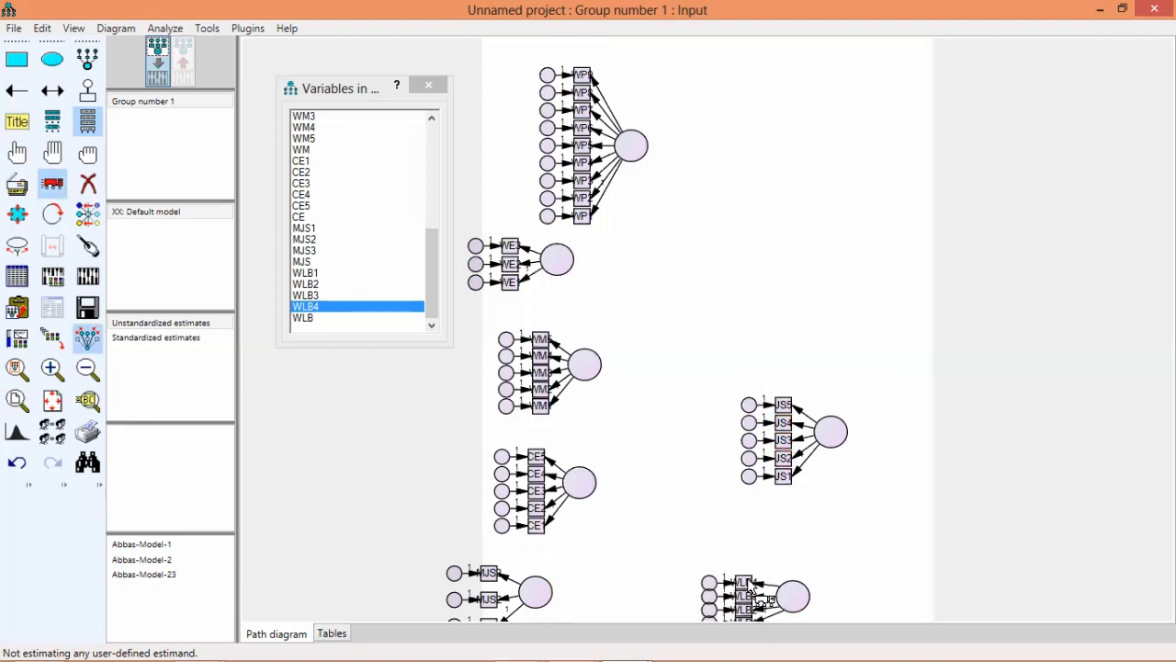
mouse_move(490, 574)
left_mouse_down()
mouse_move(503, 597)
mouse_move(501, 580)
left_mouse_up()
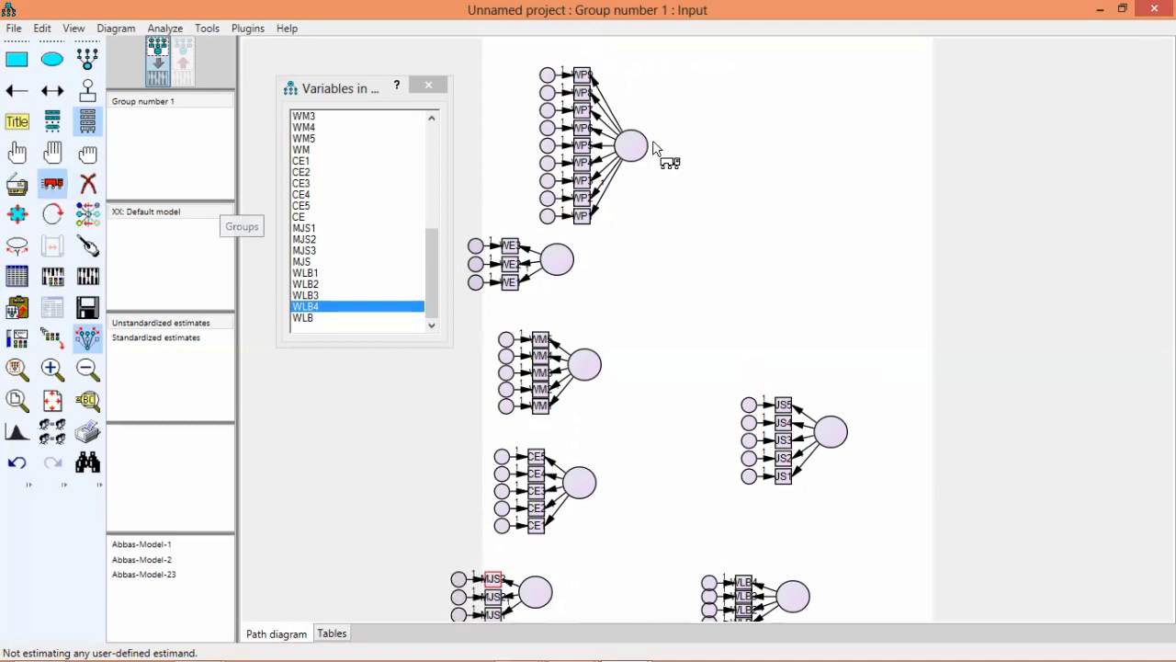
Move the WP, WE, WM and CE constructs into one vertical column along the page's left edge, starting near its upper edge.
left_click_drag(641, 150, 594, 119)
left_click_drag(555, 262, 582, 228)
left_click_drag(576, 379, 572, 311)
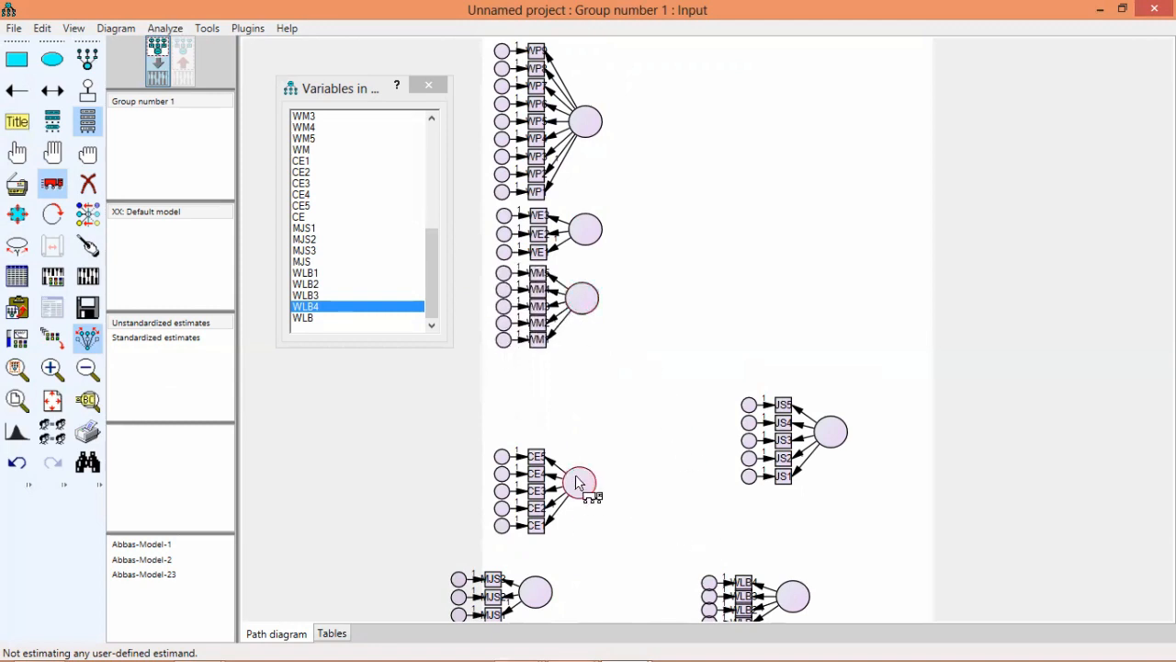
left_click_drag(579, 482, 579, 389)
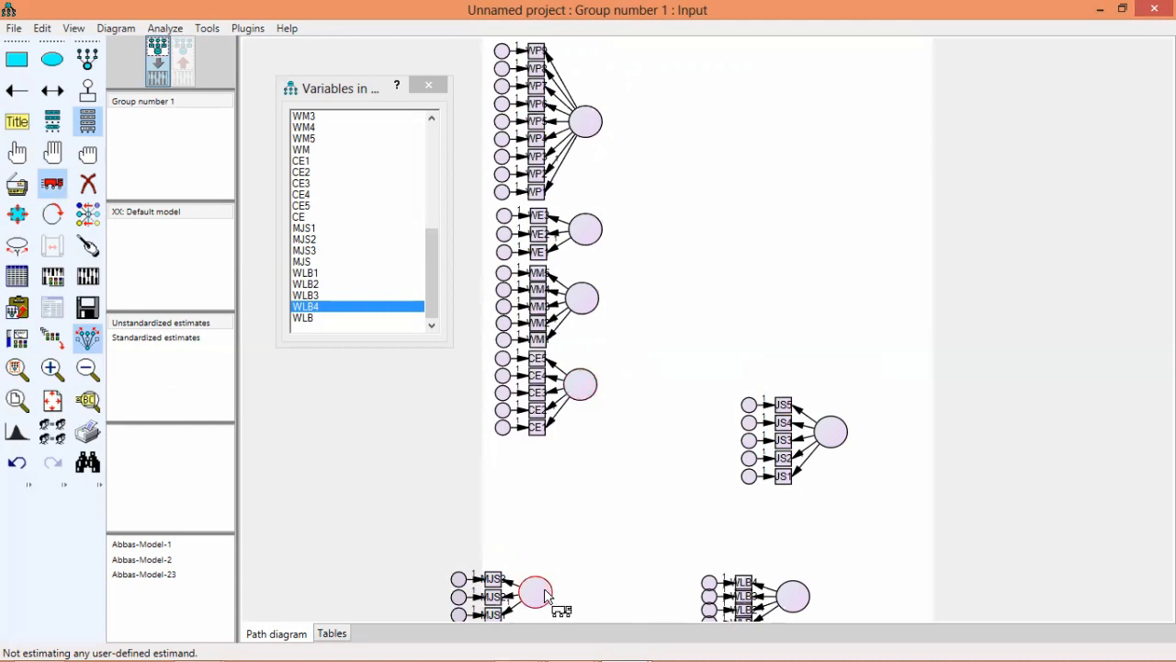
Add the JS and MJS constructs to the column below CE and park the WLB construct in the free area beside it.
left_click_drag(830, 433, 576, 474)
left_click_drag(546, 592, 583, 548)
left_click_drag(769, 588, 660, 492)
left_click_drag(556, 352, 763, 420)
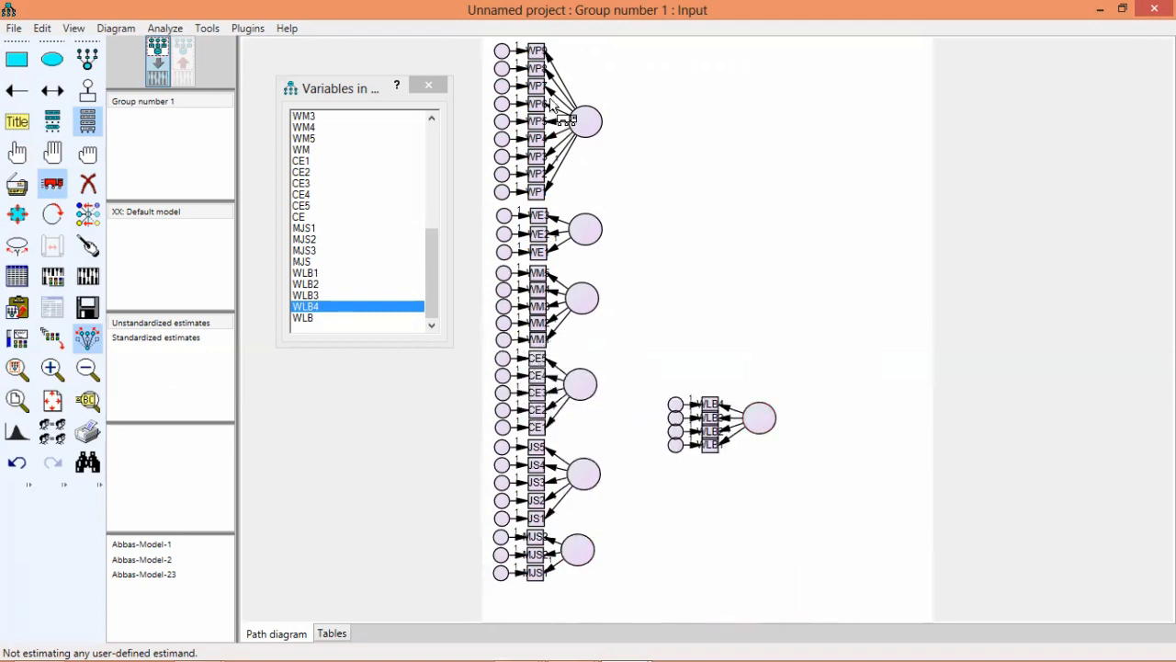
Shift the stacked constructs from WP to MJS upward to close the gaps and place the WLB construct below MJS.
left_click_drag(592, 125, 591, 120)
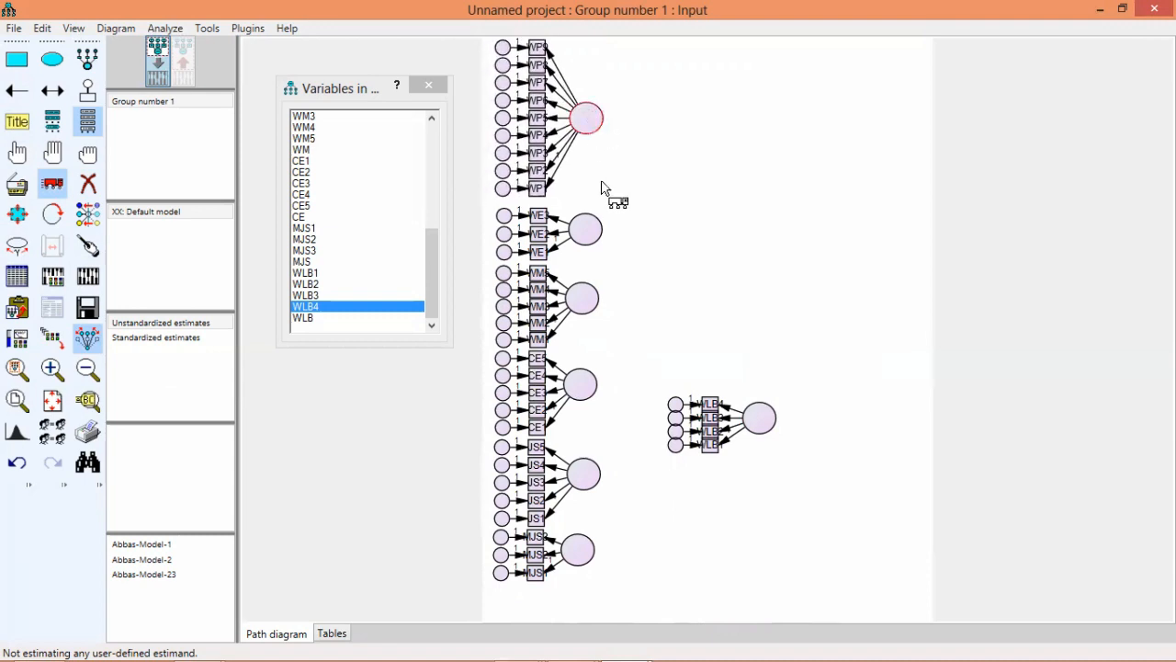
left_click_drag(588, 230, 587, 221)
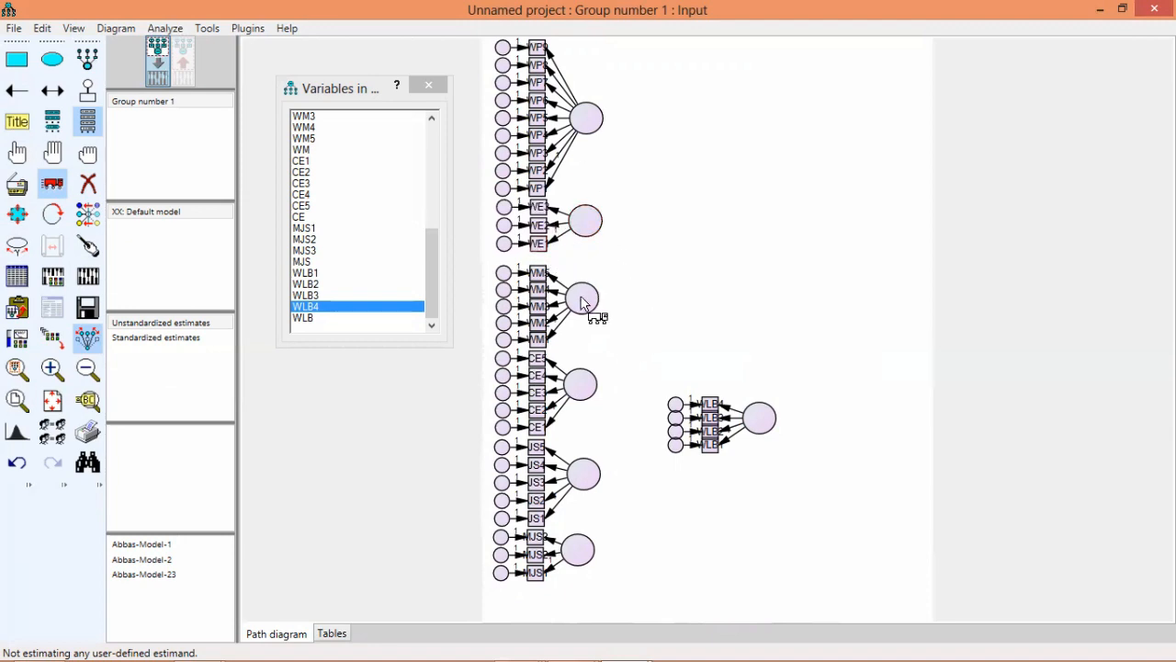
left_click_drag(583, 306, 579, 294)
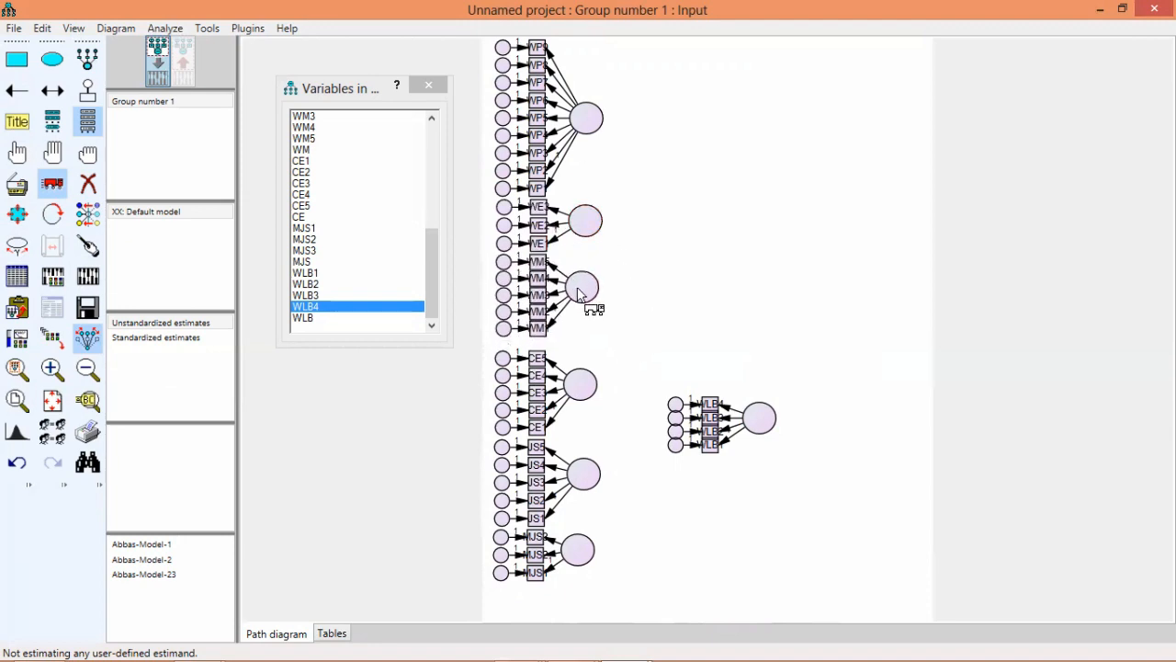
left_click_drag(580, 385, 580, 372)
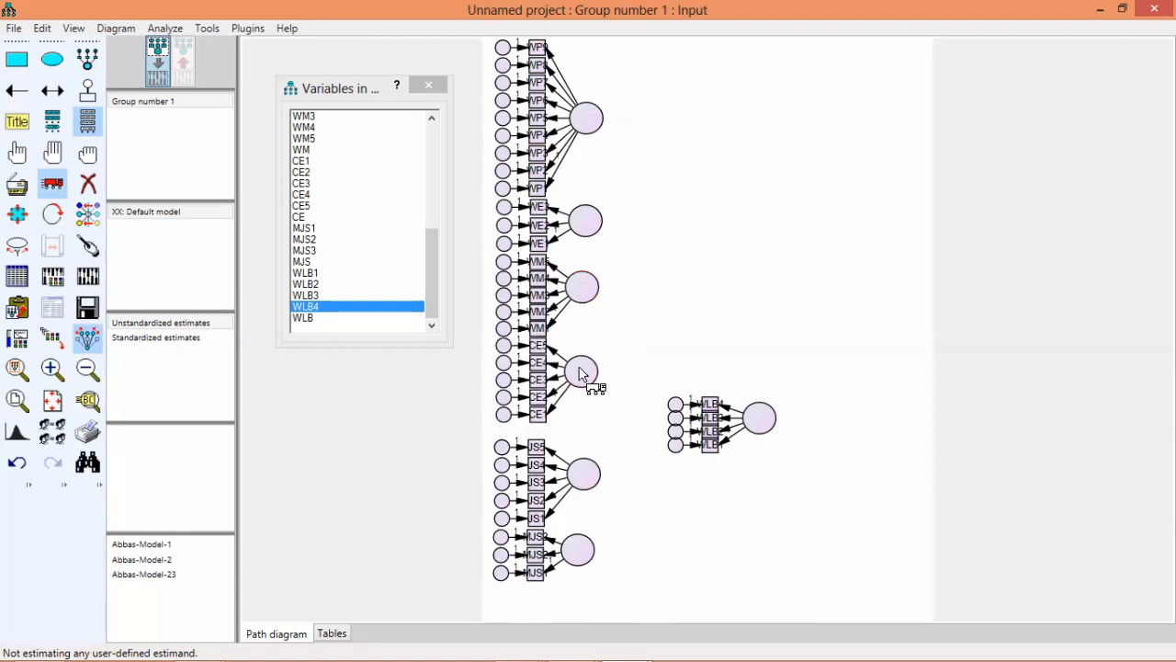
left_click_drag(584, 473, 582, 454)
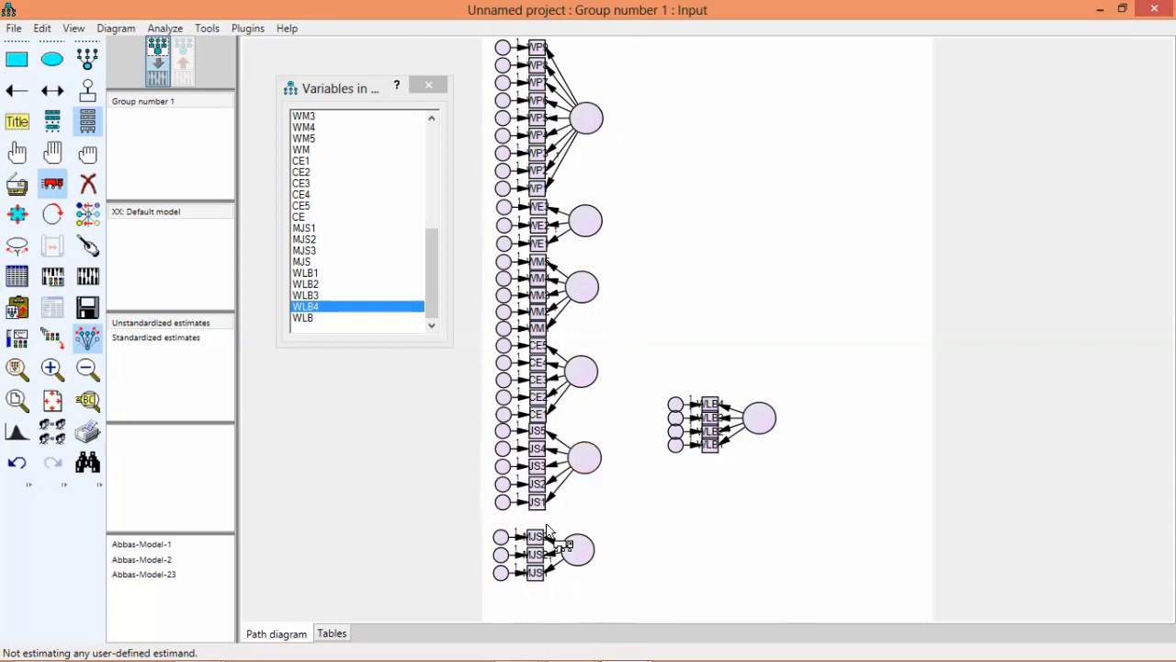
left_click_drag(570, 542, 571, 535)
left_click_drag(757, 421, 579, 594)
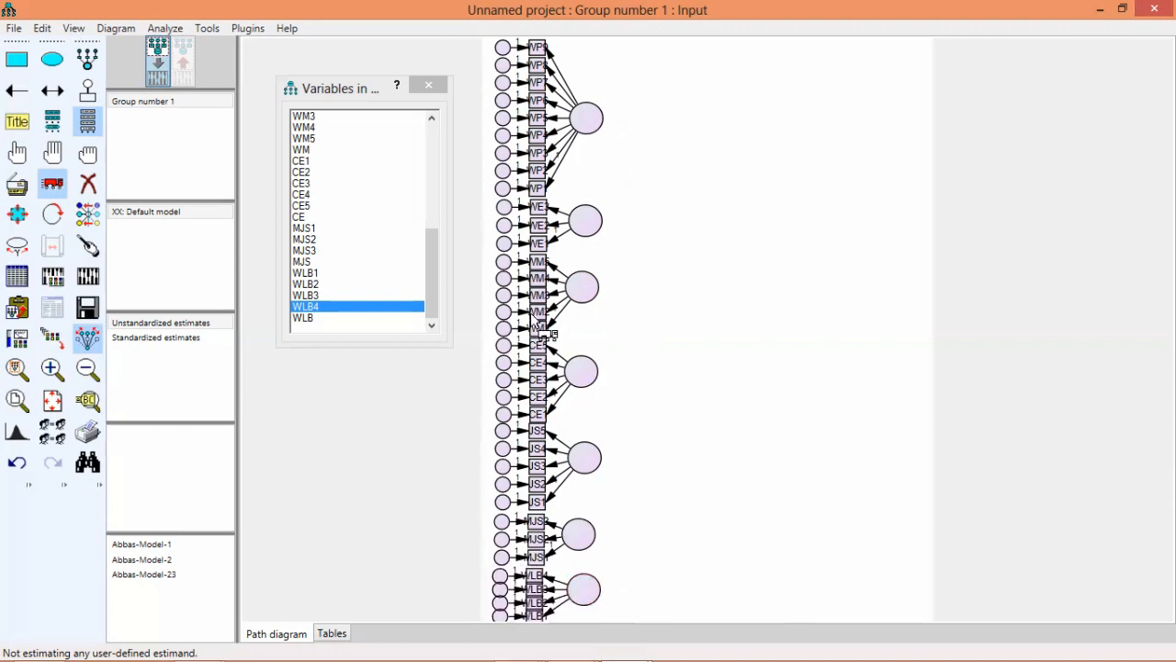
Close the dataset variable list and name the latent variable of the WP indicators W_P.
left_click(425, 84)
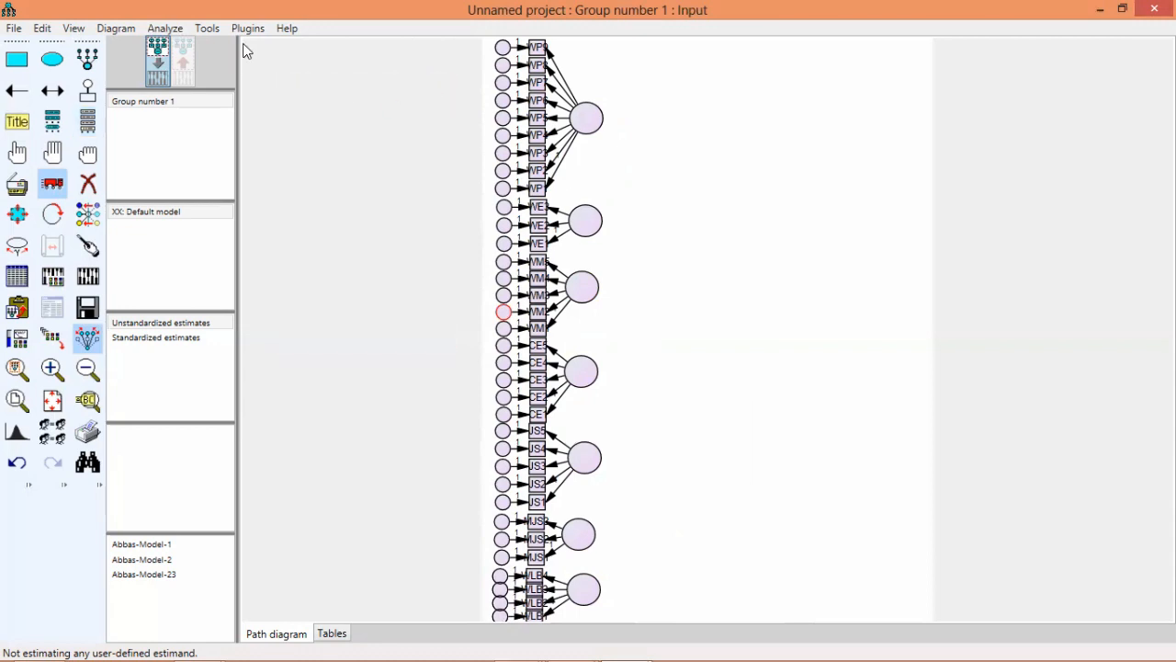
left_click(18, 90)
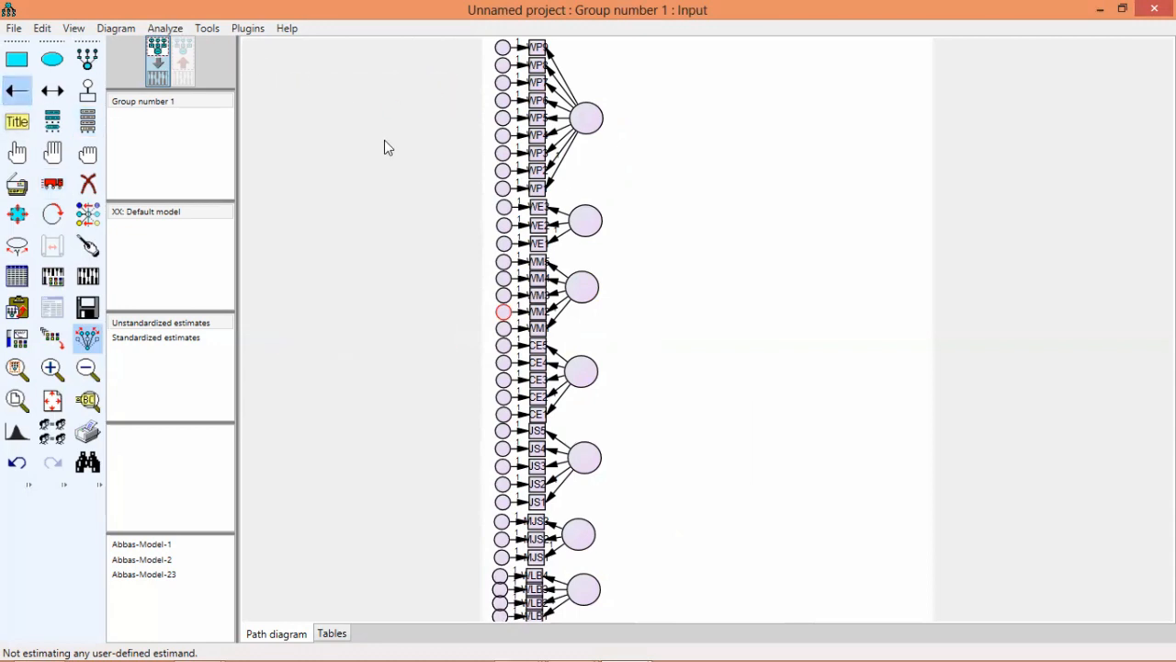
double_click(587, 121)
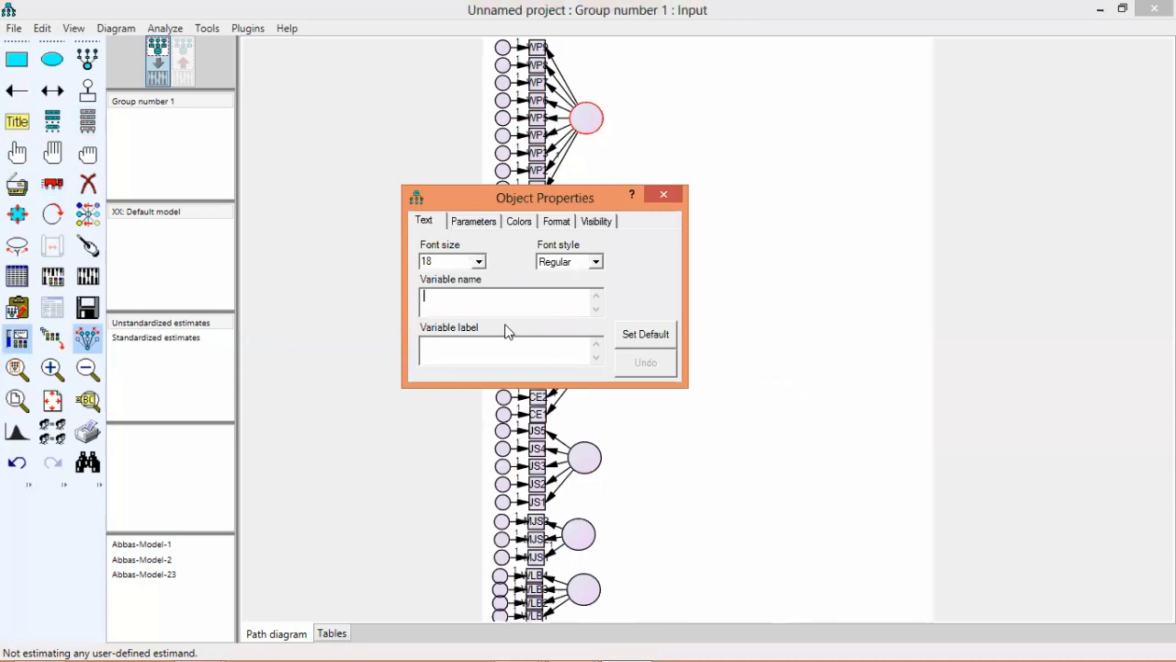
type("J_P")
left_click(674, 197)
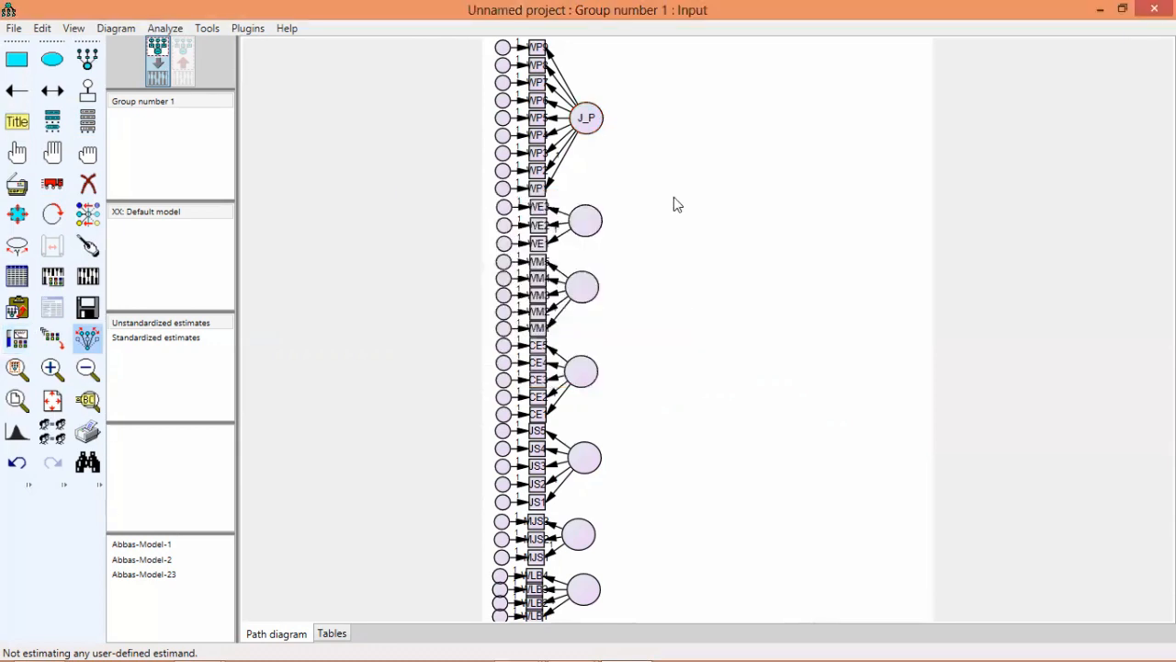
double_click(578, 227)
left_click(586, 118)
left_click(406, 352)
type("W_P")
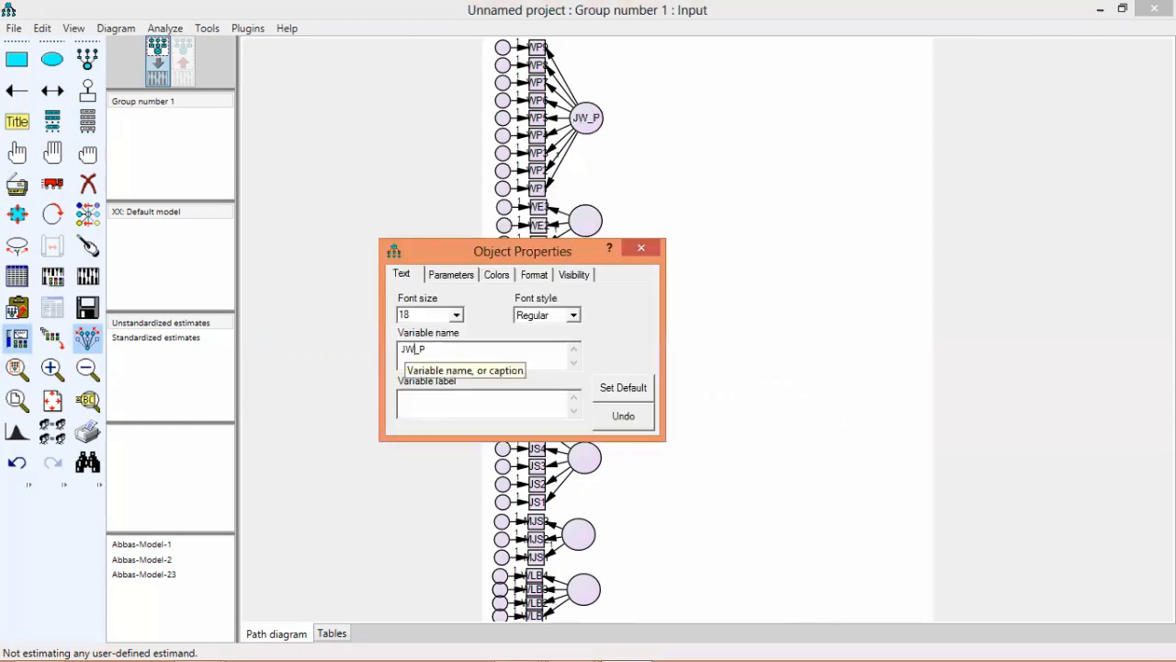
key("BackSpace")
left_click(643, 248)
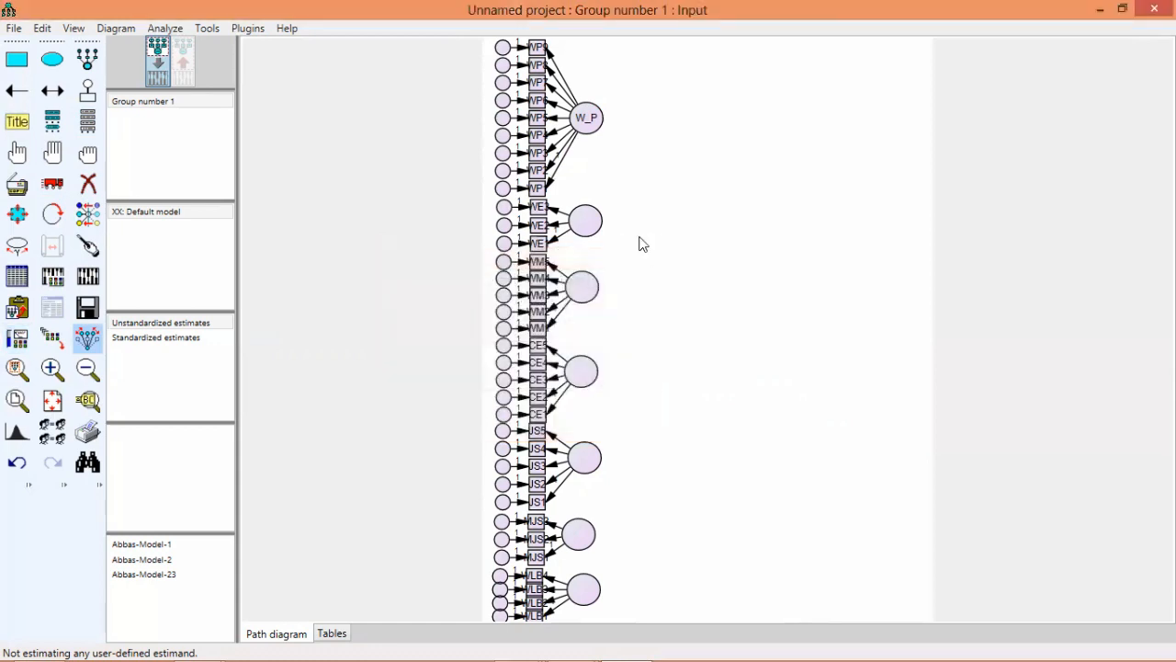
Name the latent variables of the WE, WM and CE indicators W_E, W_M and C_E.
double_click(595, 221)
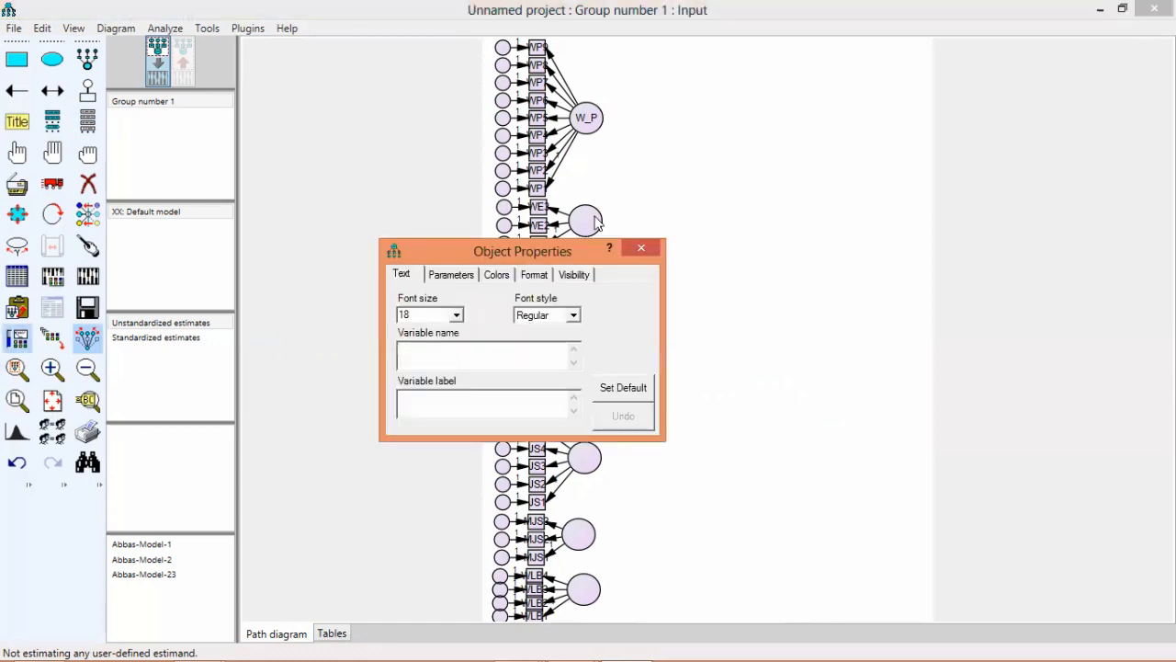
left_click(486, 336)
type("W_E")
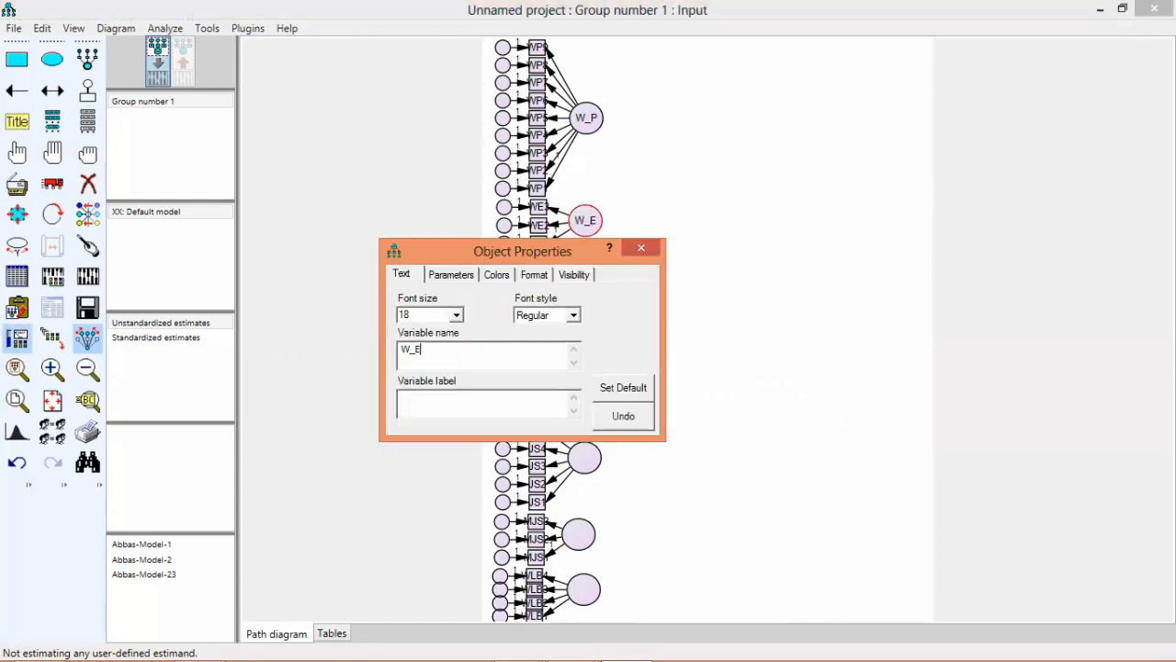
left_click(647, 250)
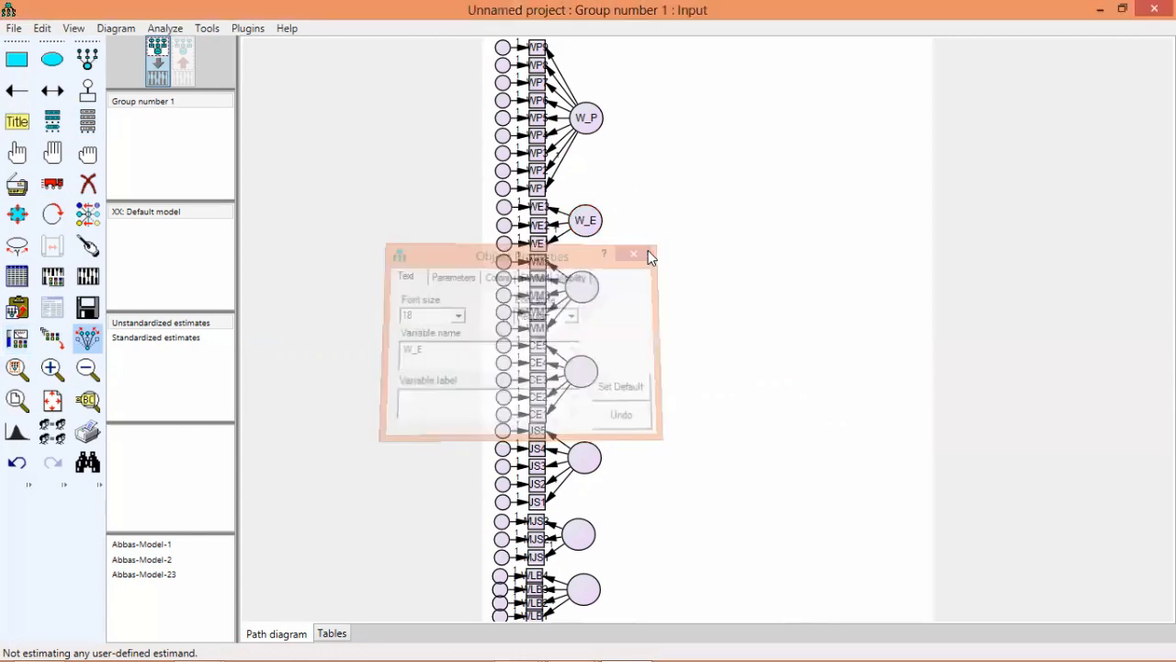
double_click(579, 293)
type("W_M")
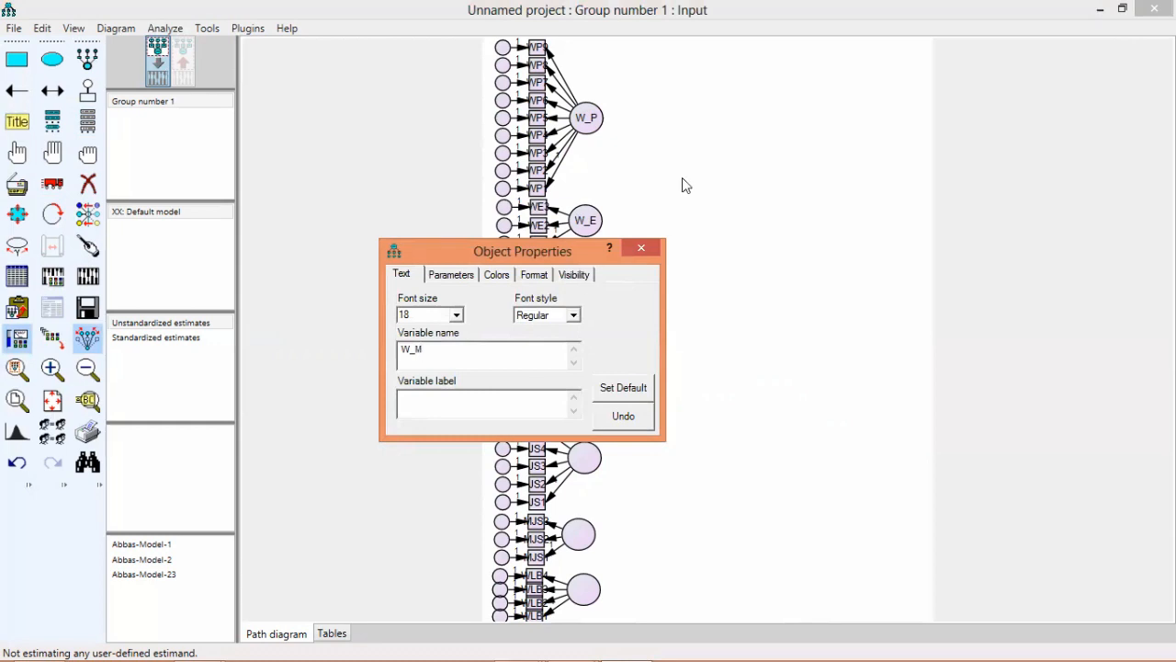
left_click(653, 249)
double_click(581, 372)
type("C")
left_click(653, 246)
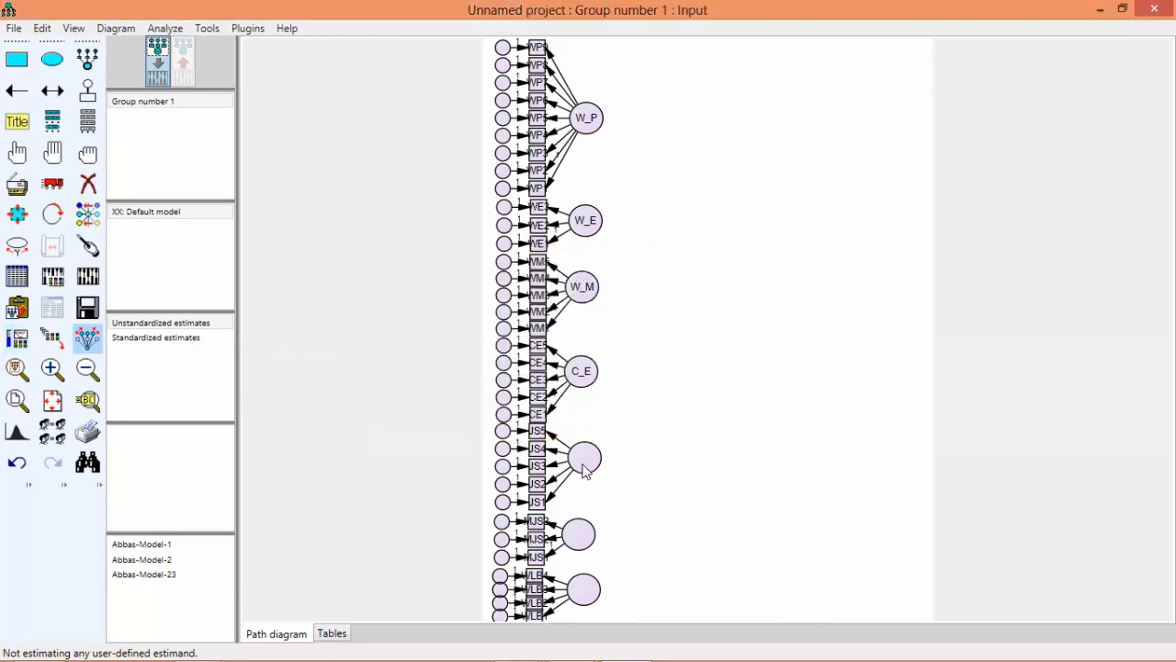
Name the latent variables of the JS, MJS and WLB indicators J_S, M_JS and W_LB.
double_click(585, 459)
type("J_S")
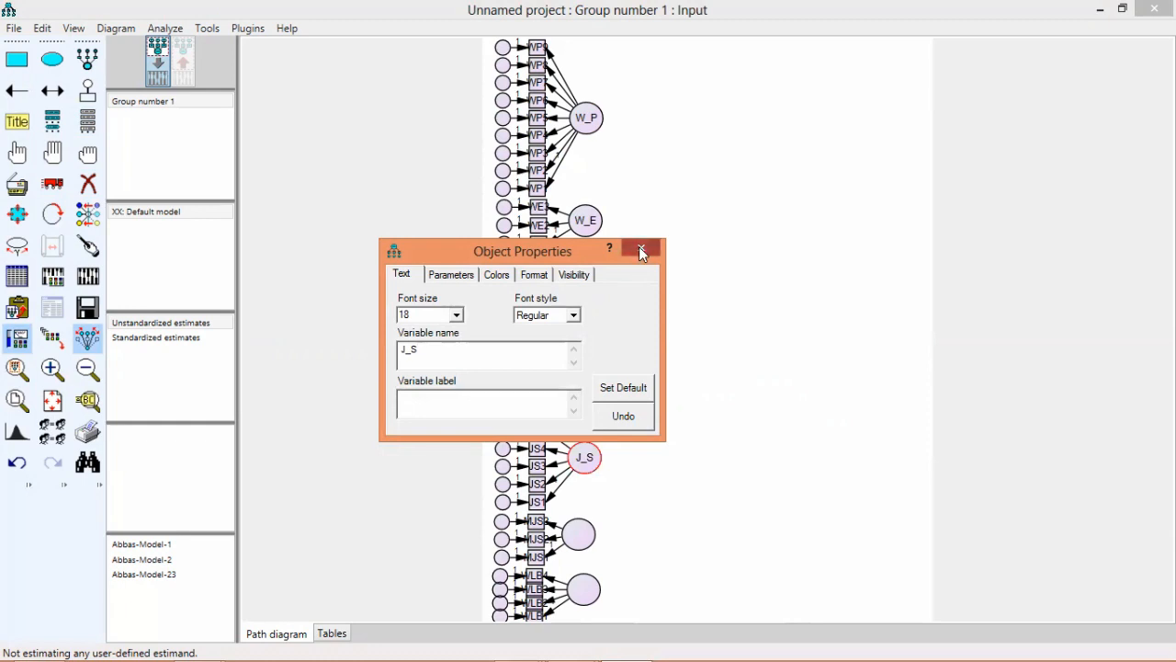
left_click(641, 249)
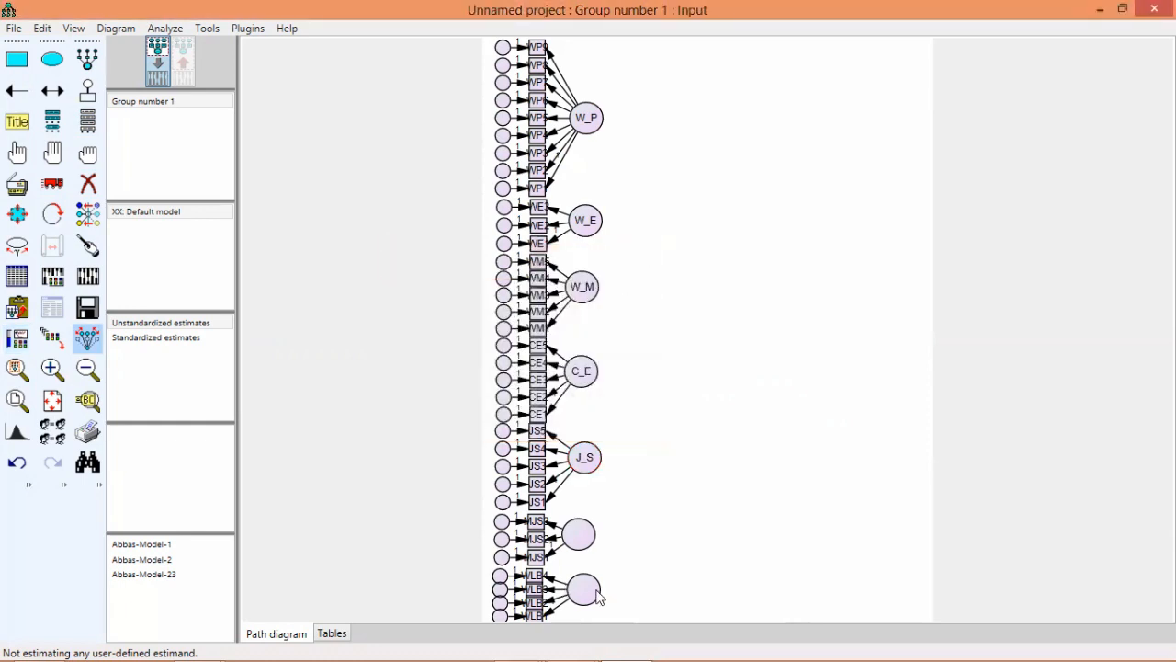
double_click(583, 544)
type("M_JS")
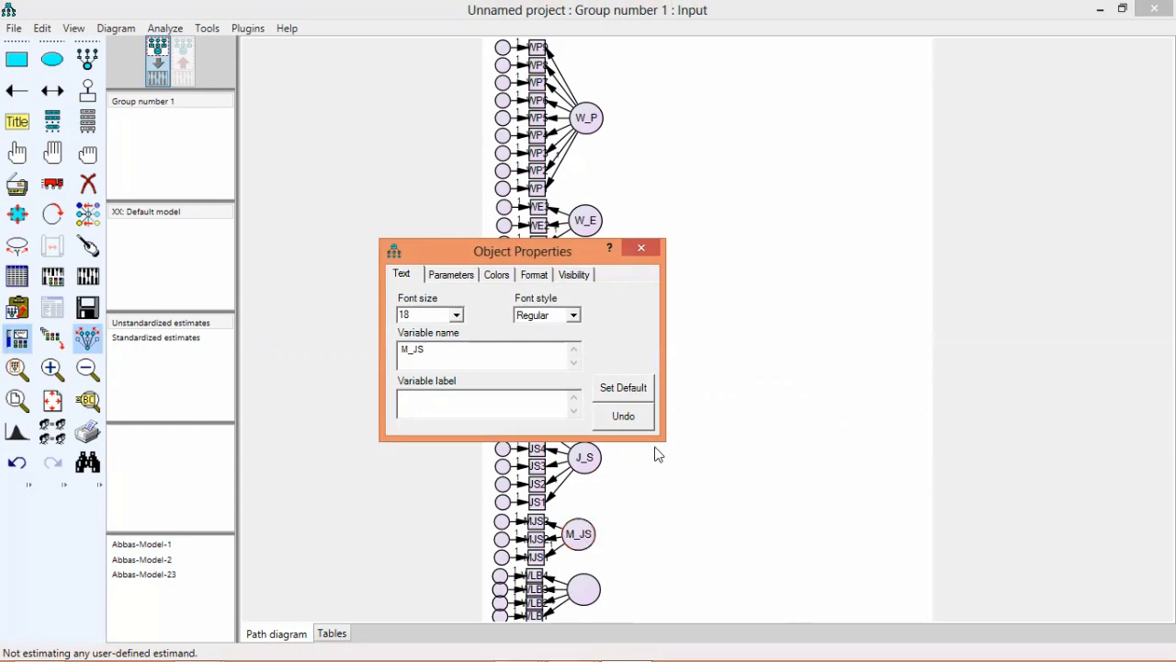
left_click(655, 236)
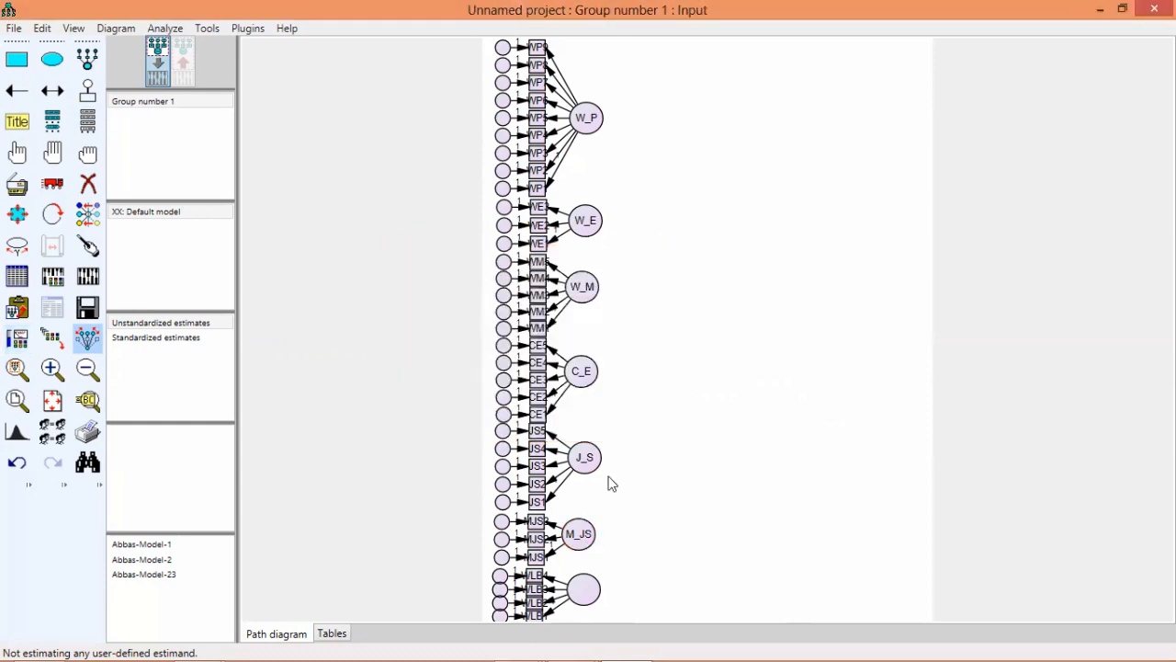
double_click(588, 596)
type("W_LB")
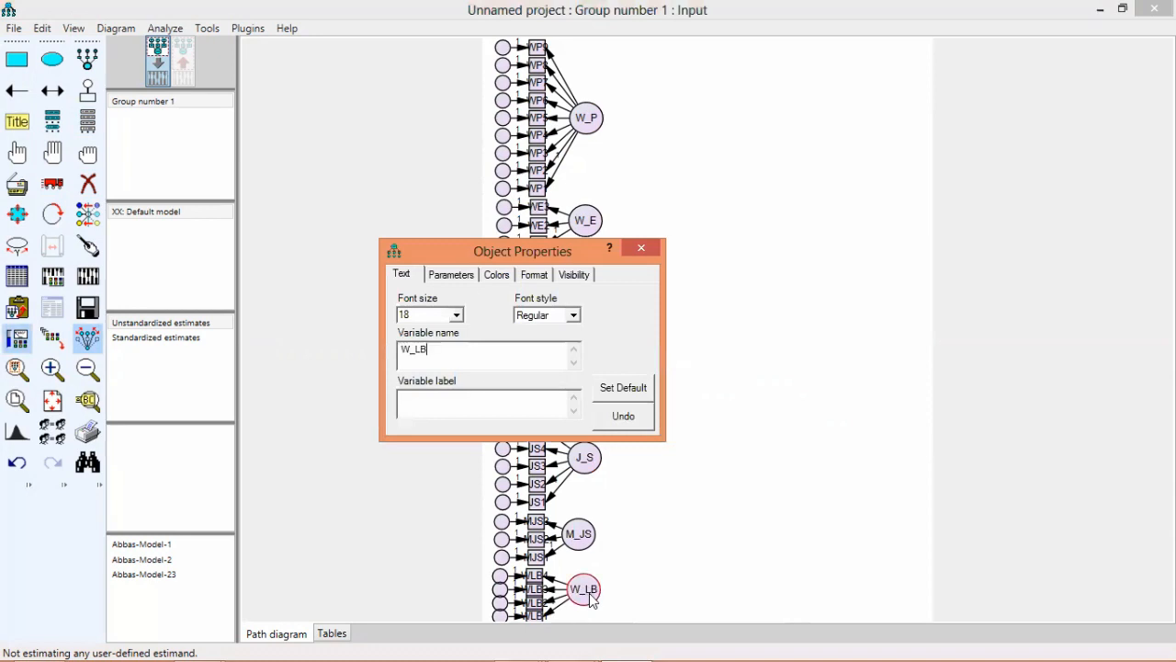
left_click(630, 246)
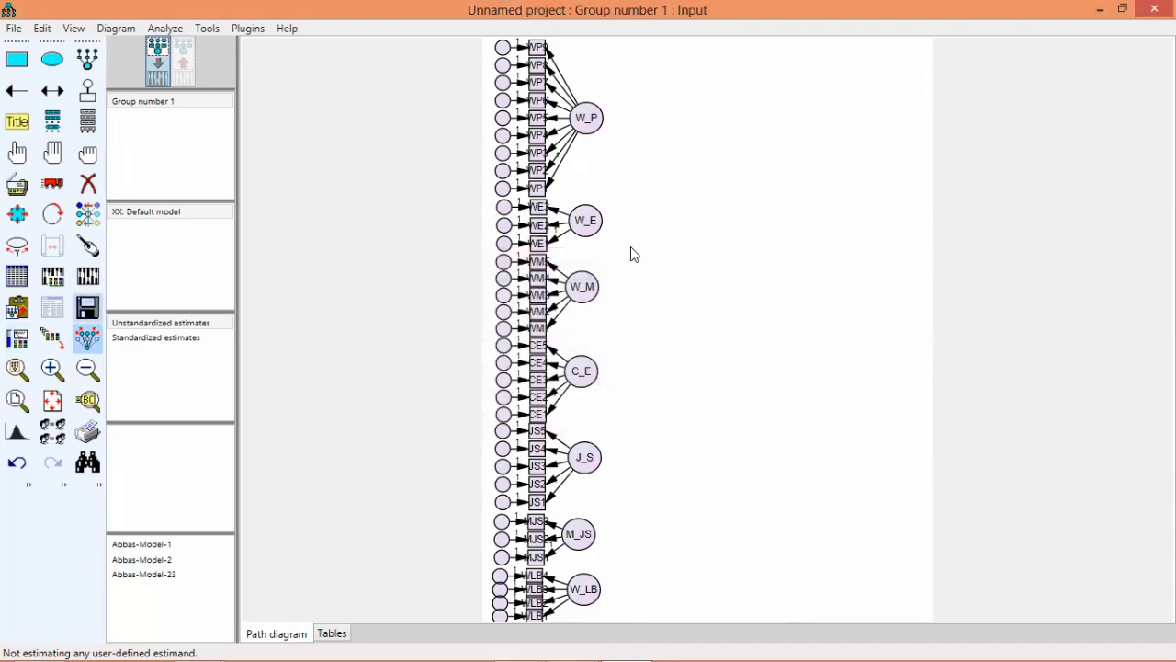
Save the model as Model1-CFA in the AMOS MODEL folder on the Desktop.
key("ctrl+s")
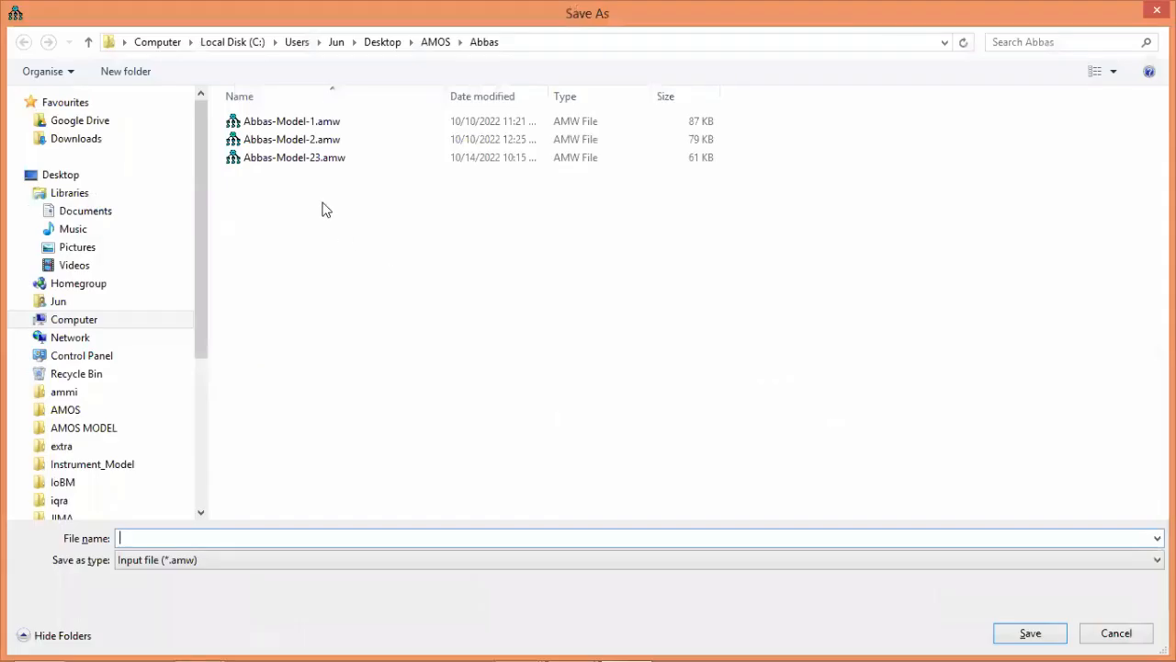
left_click(90, 177)
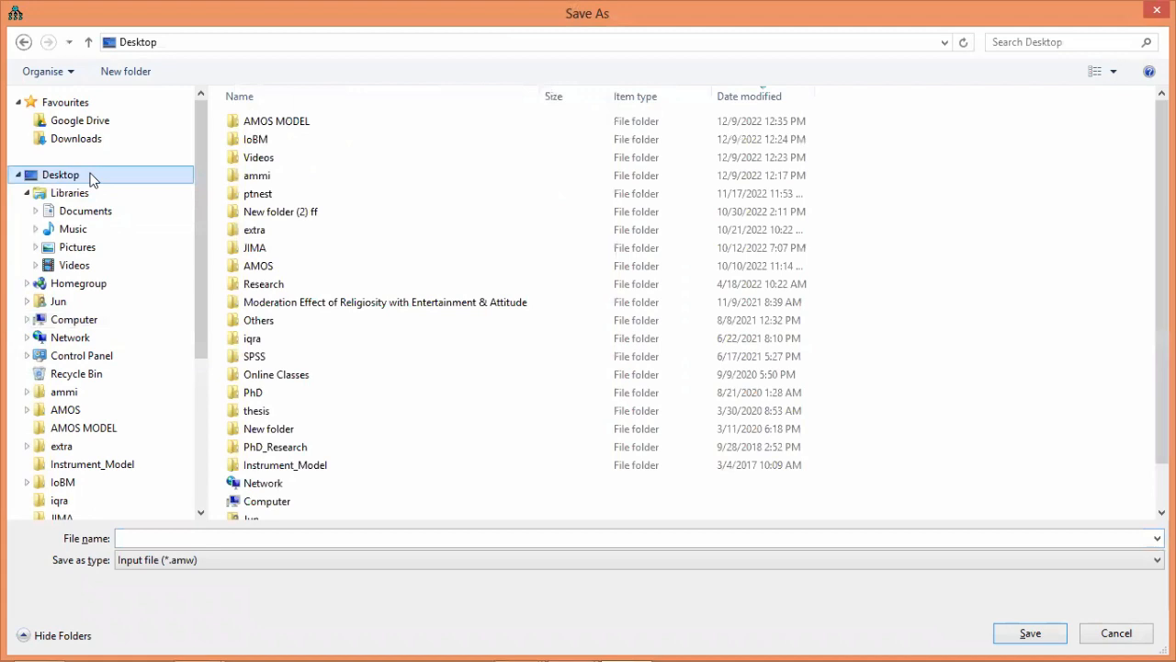
double_click(296, 121)
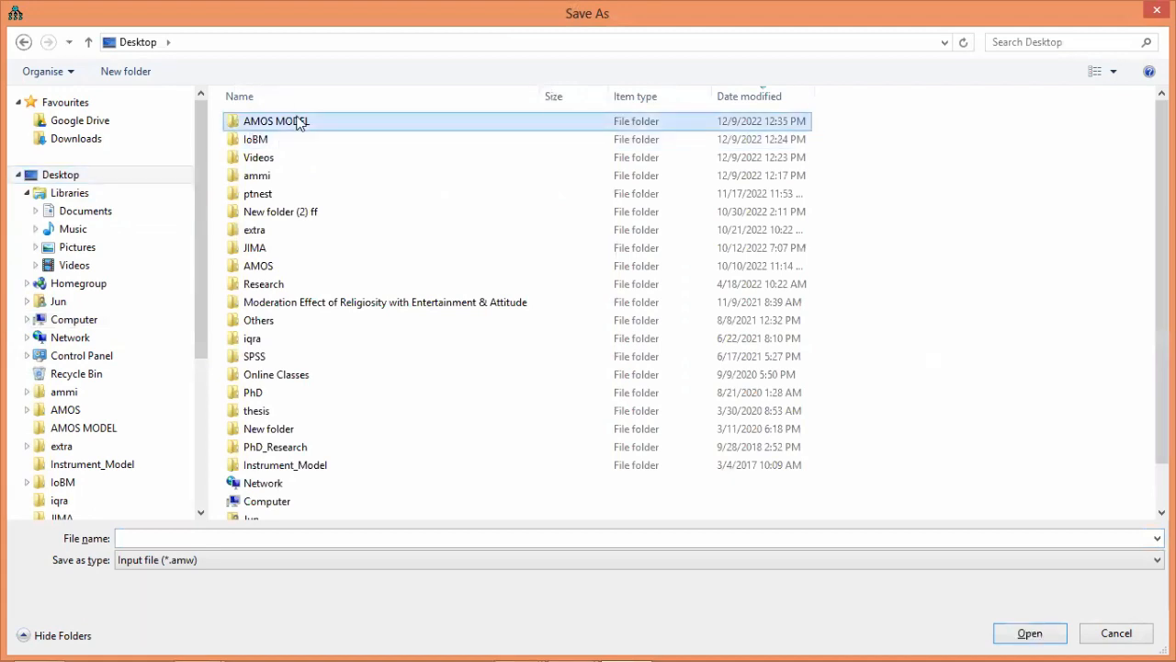
left_click(225, 539)
type("Mode")
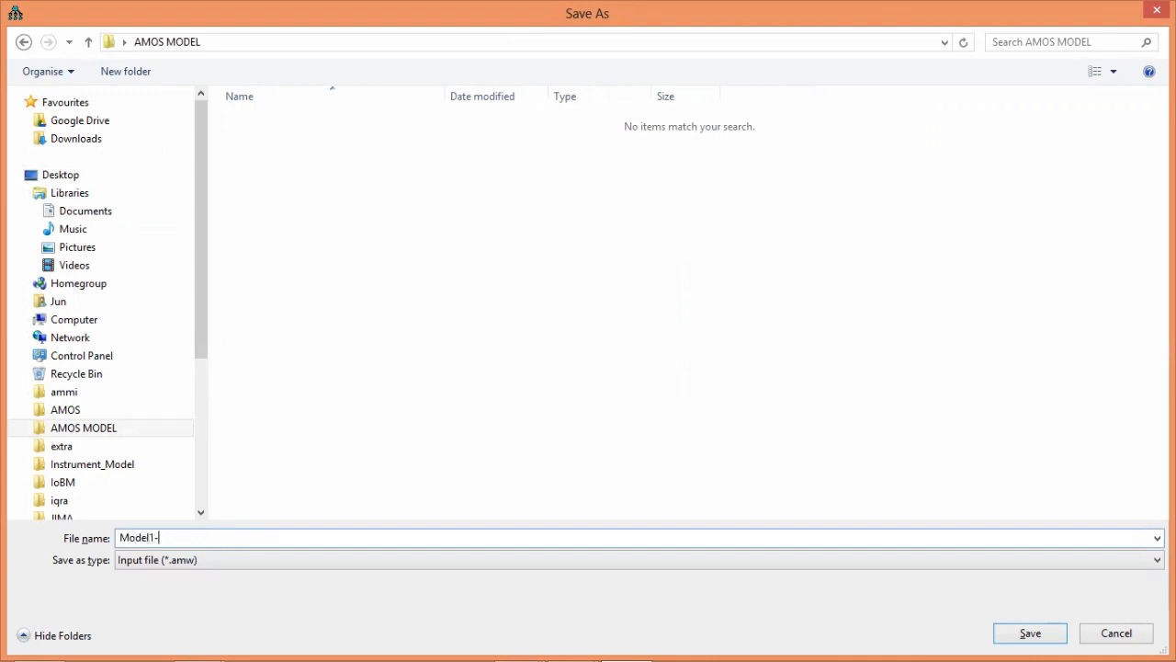
key("Return")
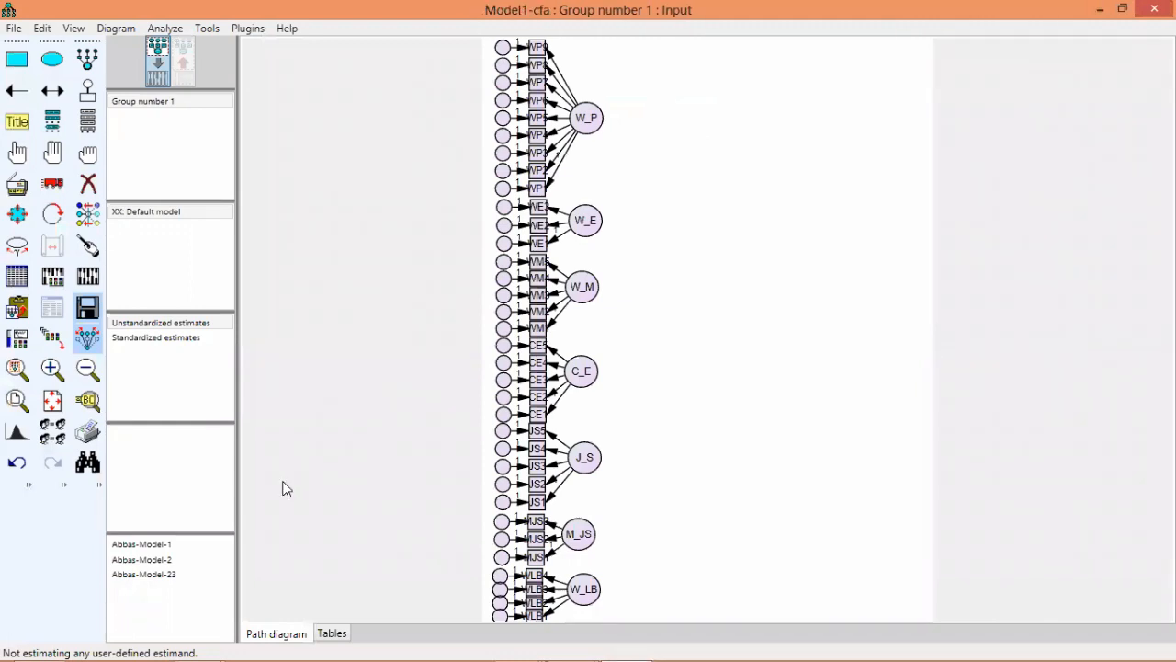
Name all unnamed error terms of the indicators automatically with the Name Unobserved Variables plugin.
left_click(248, 28)
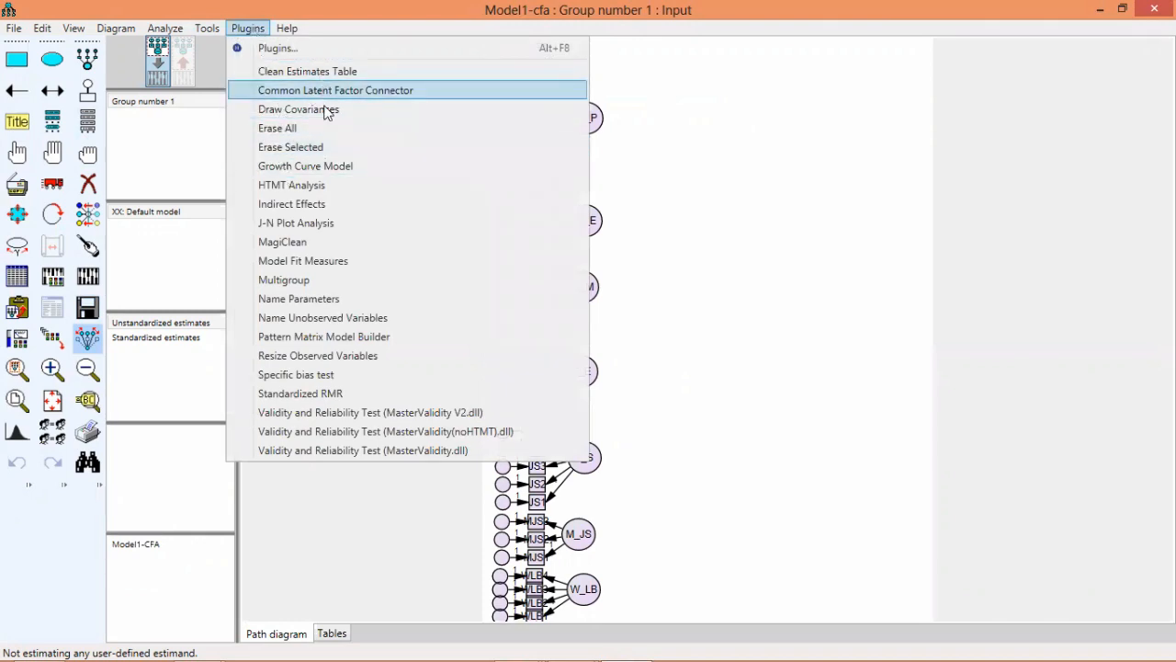
left_click(327, 318)
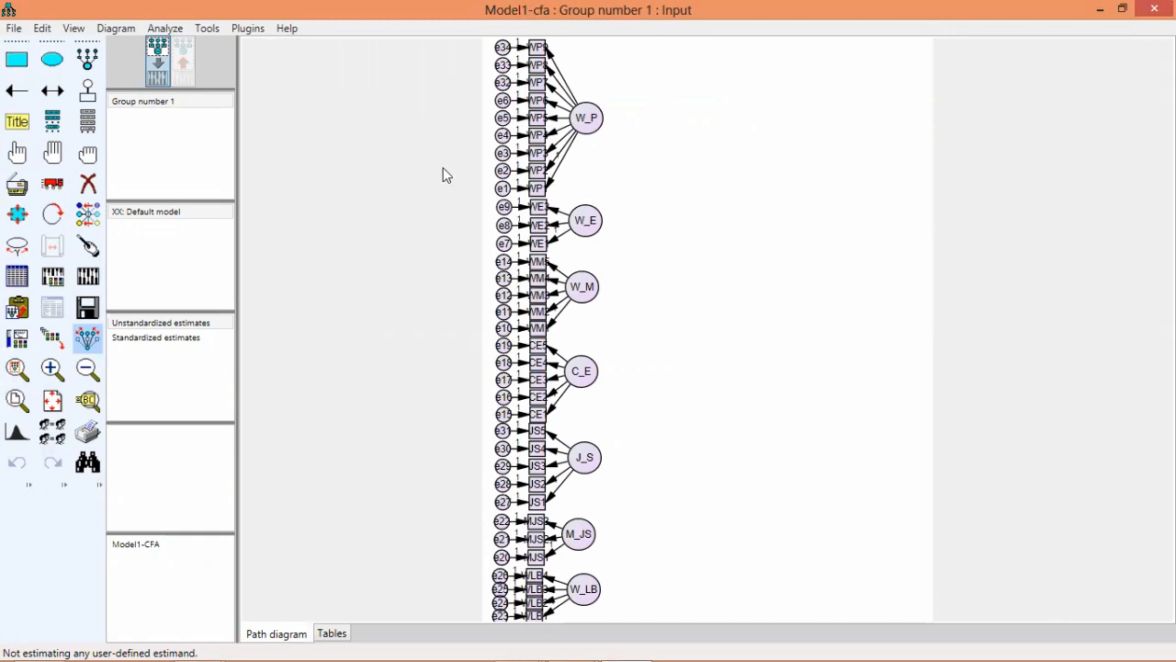
left_click(247, 29)
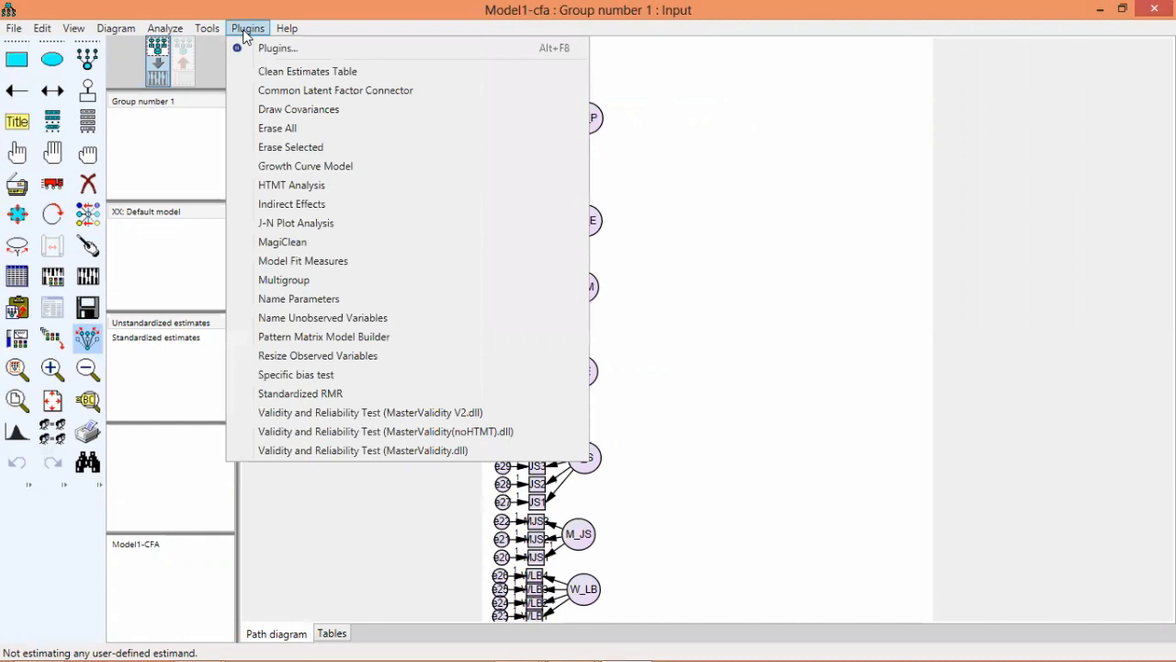
left_click(313, 110)
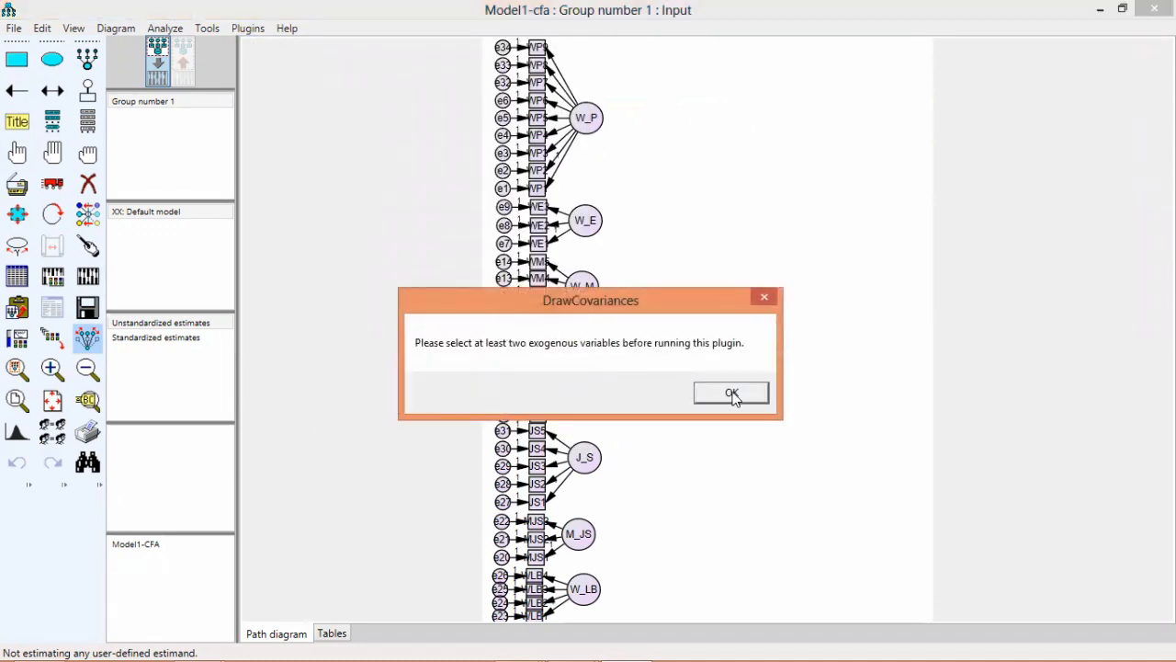
left_click(732, 393)
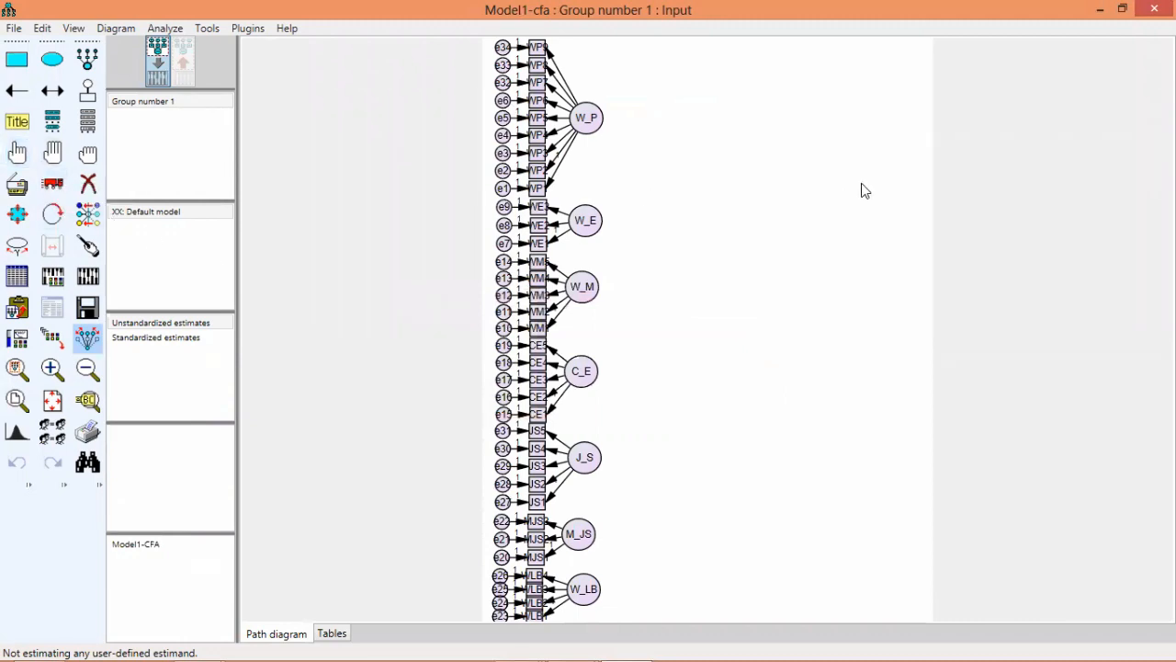
Select the seven latent variables W_P through W_LB and draw covariances between all of them with the Draw Covariances plugin.
left_click(17, 154)
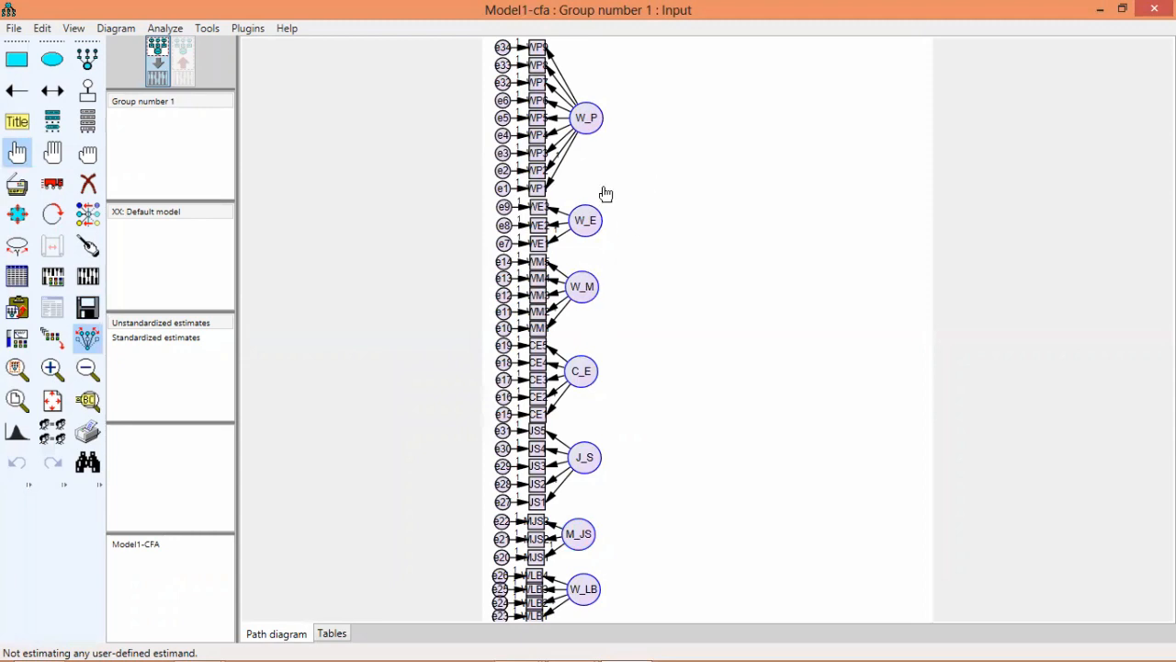
left_click(247, 28)
left_click(246, 28)
left_click(246, 28)
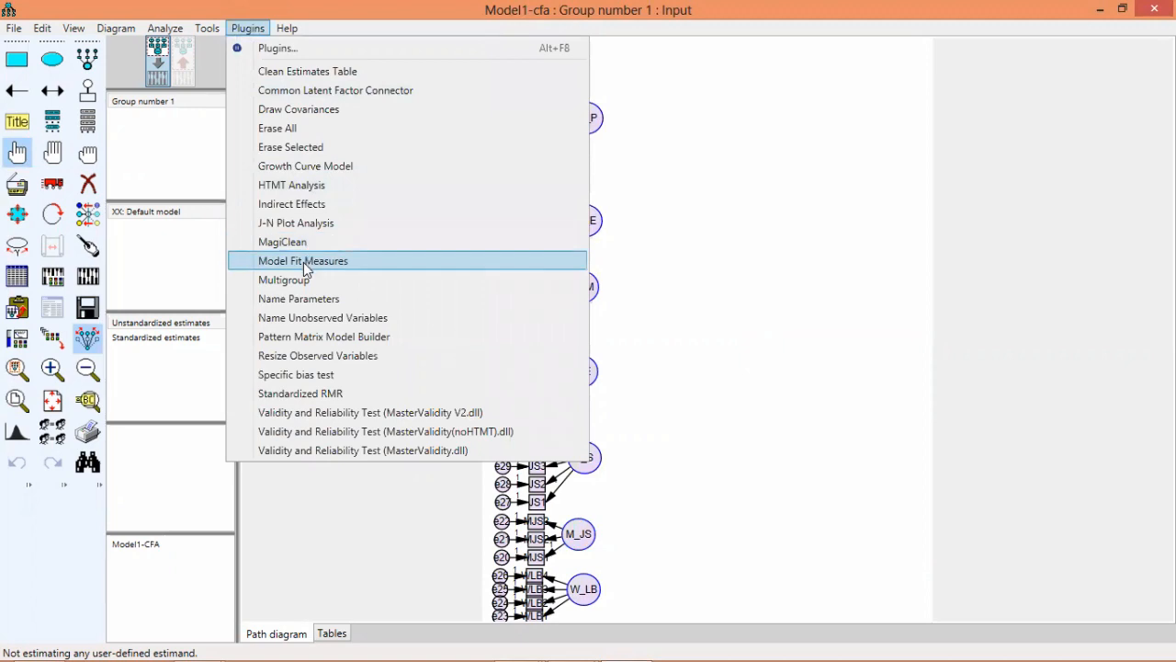
left_click(341, 114)
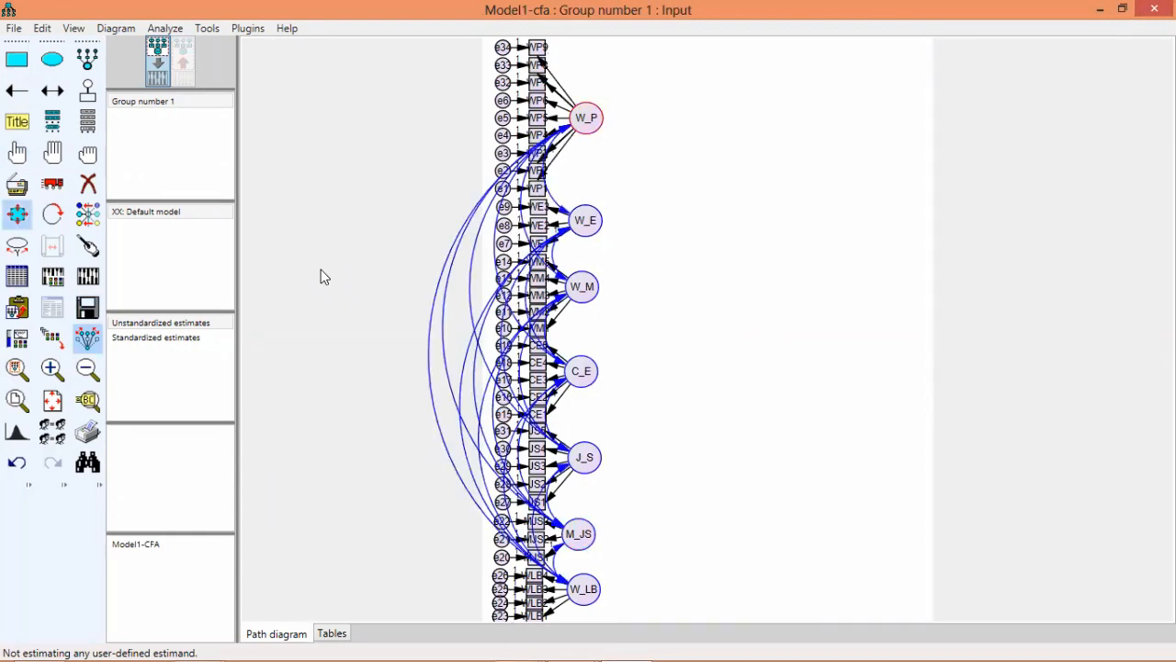
Rotate the indicators of W_P, W_E and W_M by 180 degrees so they sit to the right of their constructs.
left_click(53, 186)
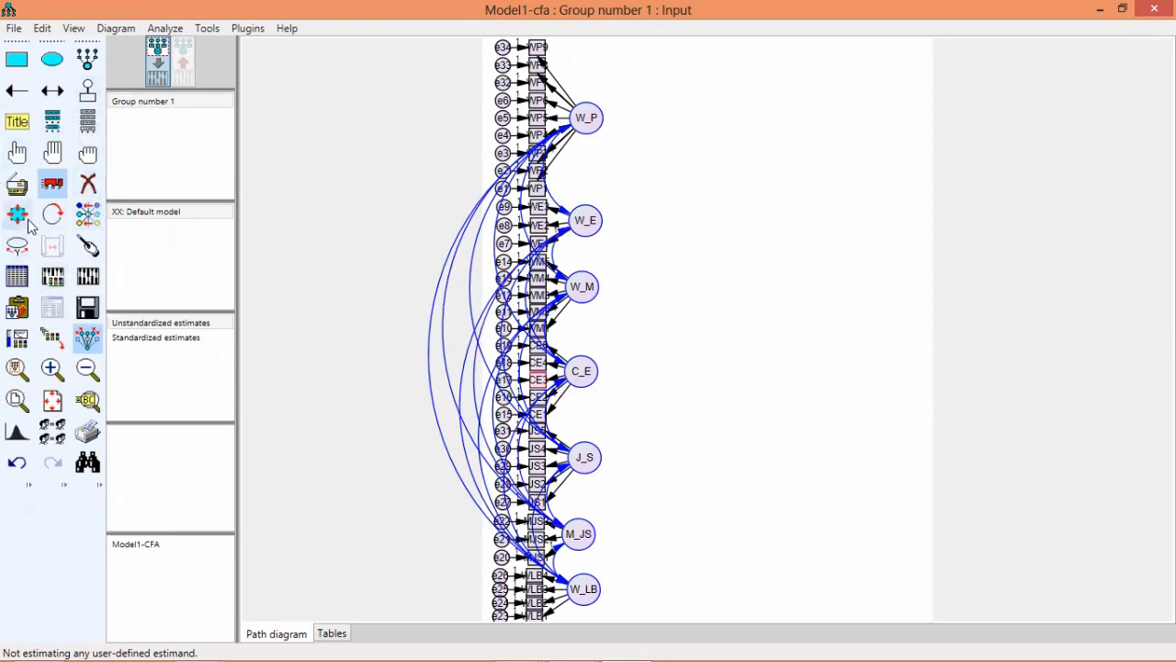
left_click(62, 224)
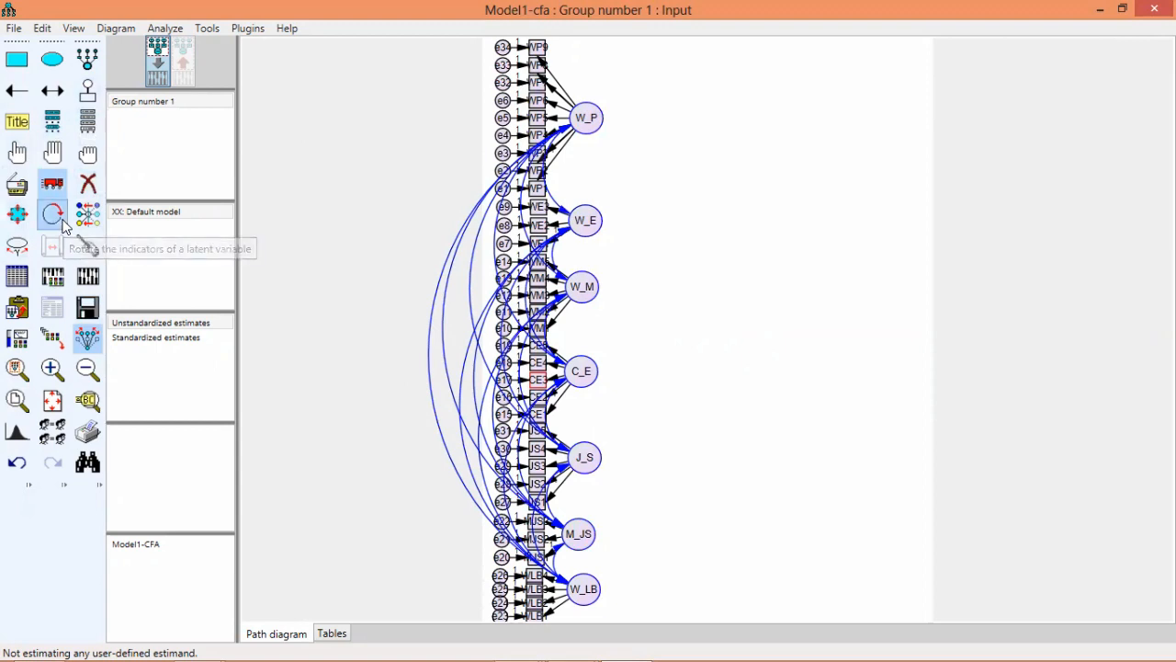
left_click(594, 135)
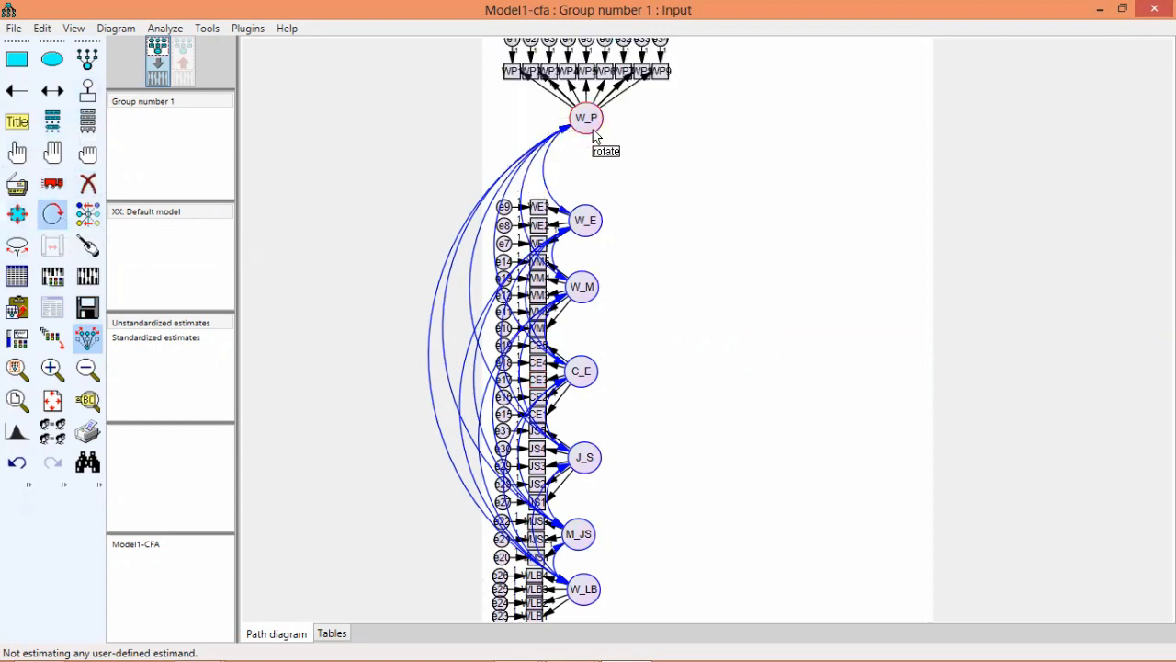
left_click(594, 134)
left_click(588, 227)
left_click(588, 227)
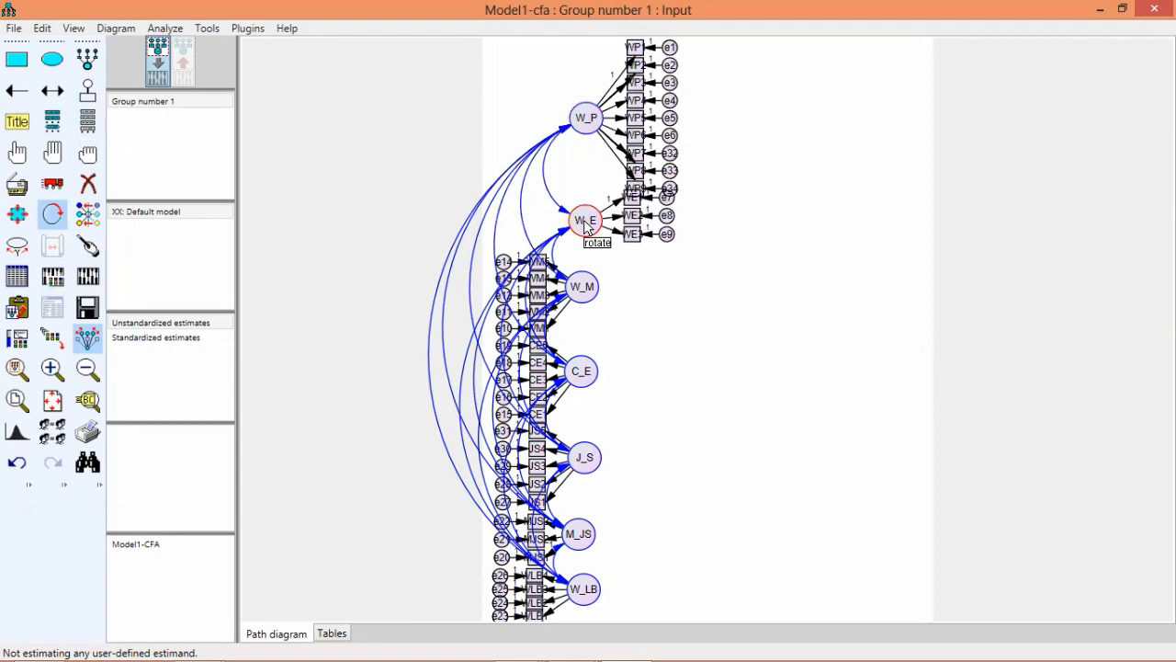
left_click(584, 297)
left_click(584, 298)
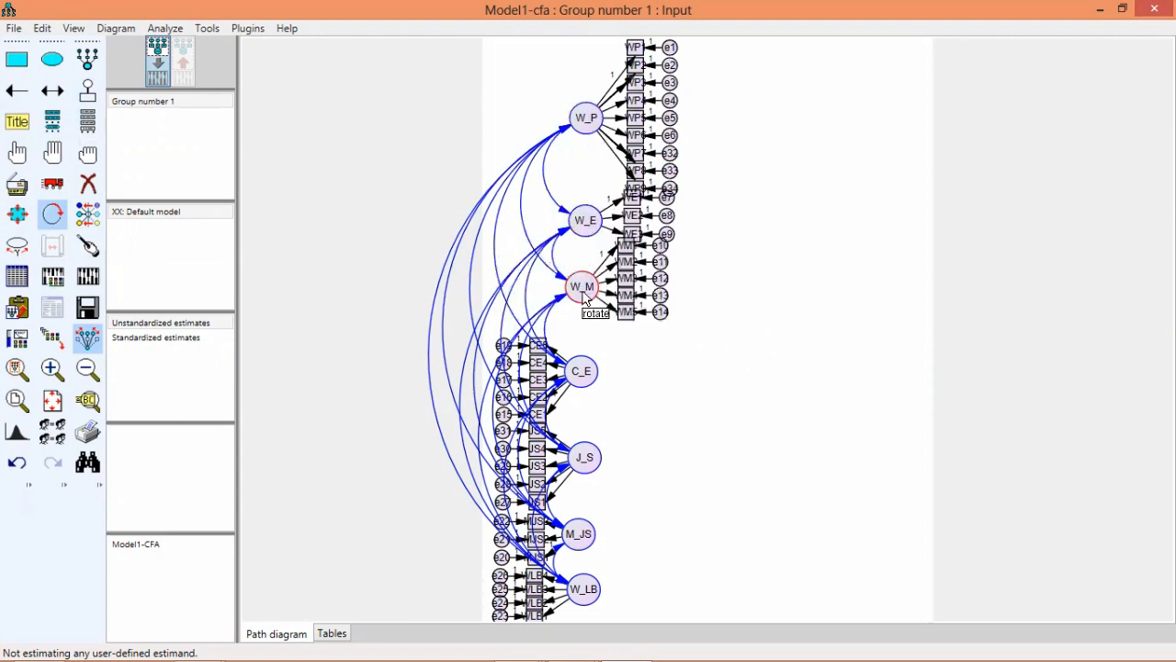
Rotate the indicators of C_E, J_S, M_JS and W_LB by 180 degrees to the right side of their constructs.
left_click(576, 371)
left_click(576, 371)
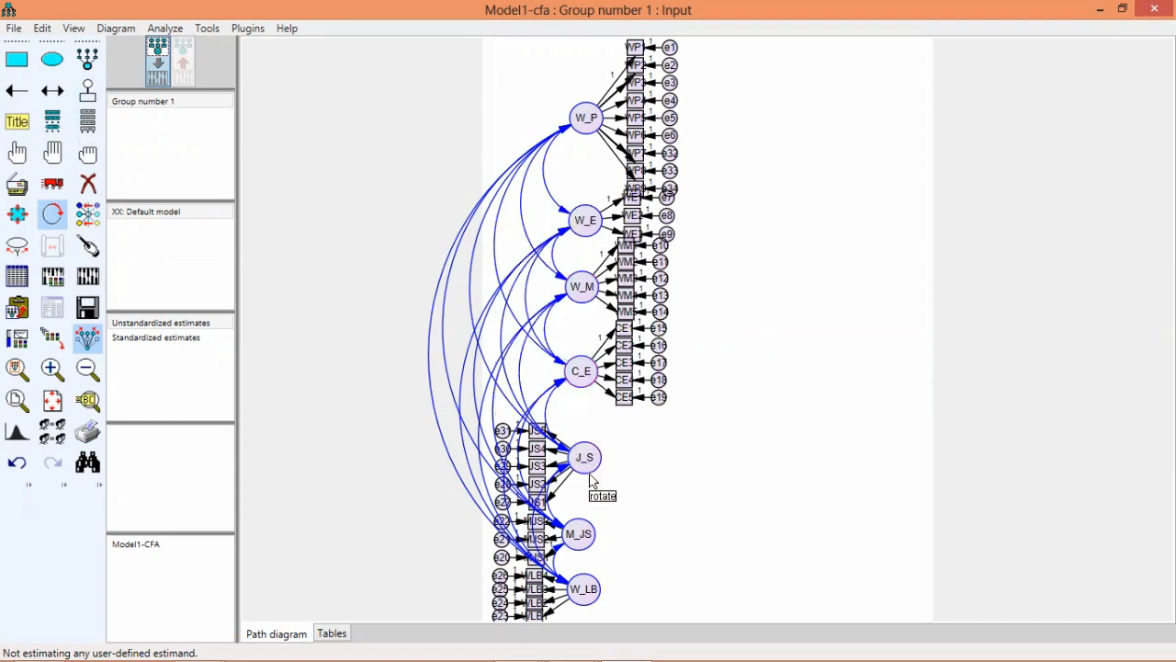
left_click(588, 467)
left_click(588, 466)
left_click(580, 536)
left_click(580, 536)
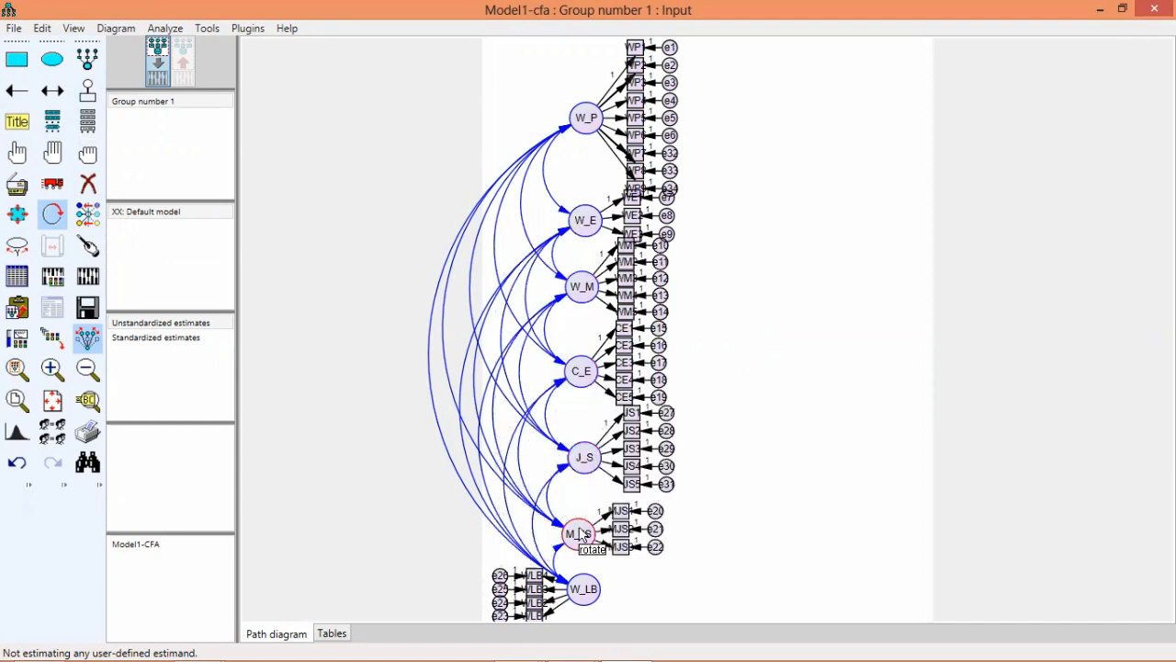
left_click(582, 592)
left_click(582, 592)
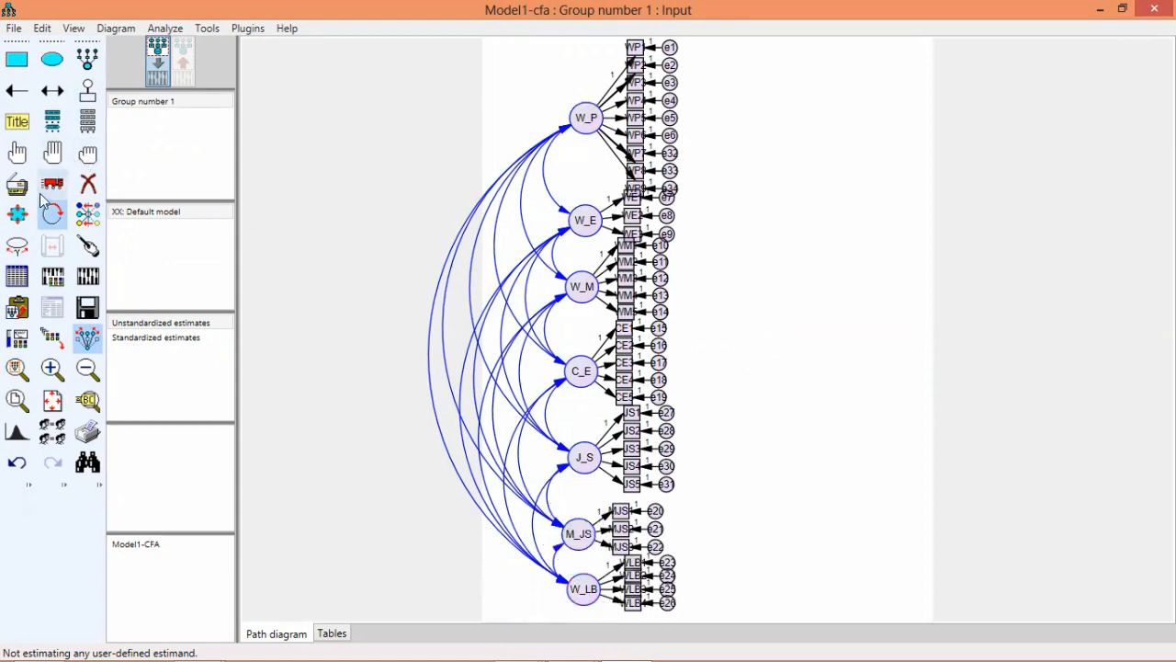
Deselect all objects and move W_P, W_E and W_M with their indicators toward the page's right side, stacked vertically.
left_click(52, 184)
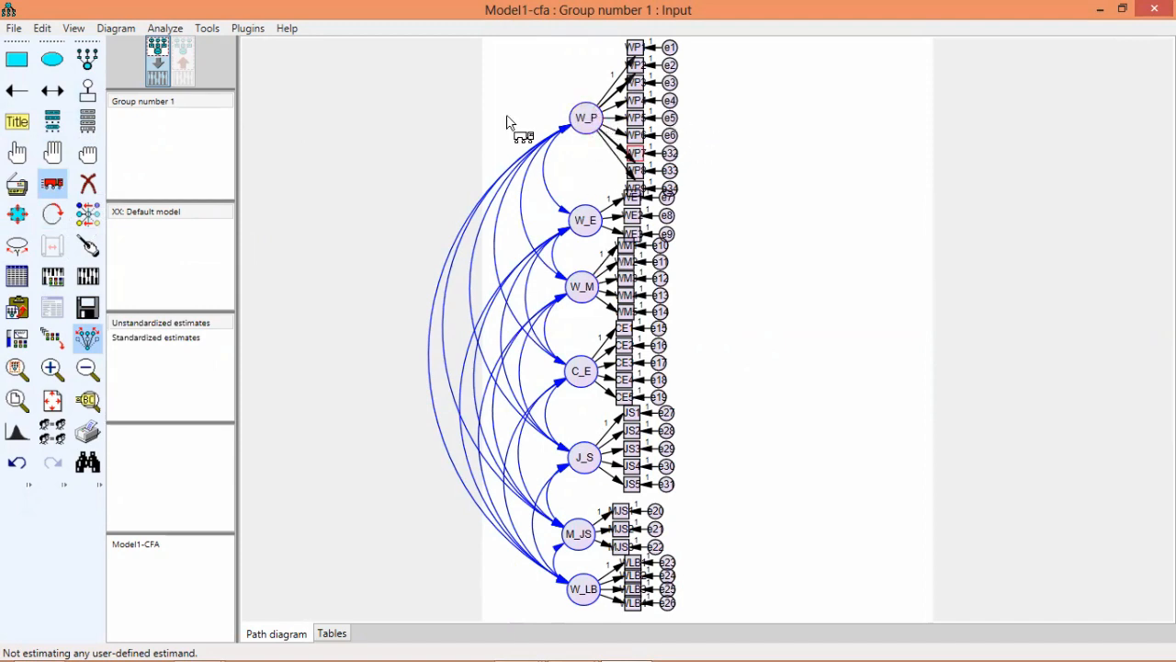
left_click(87, 337)
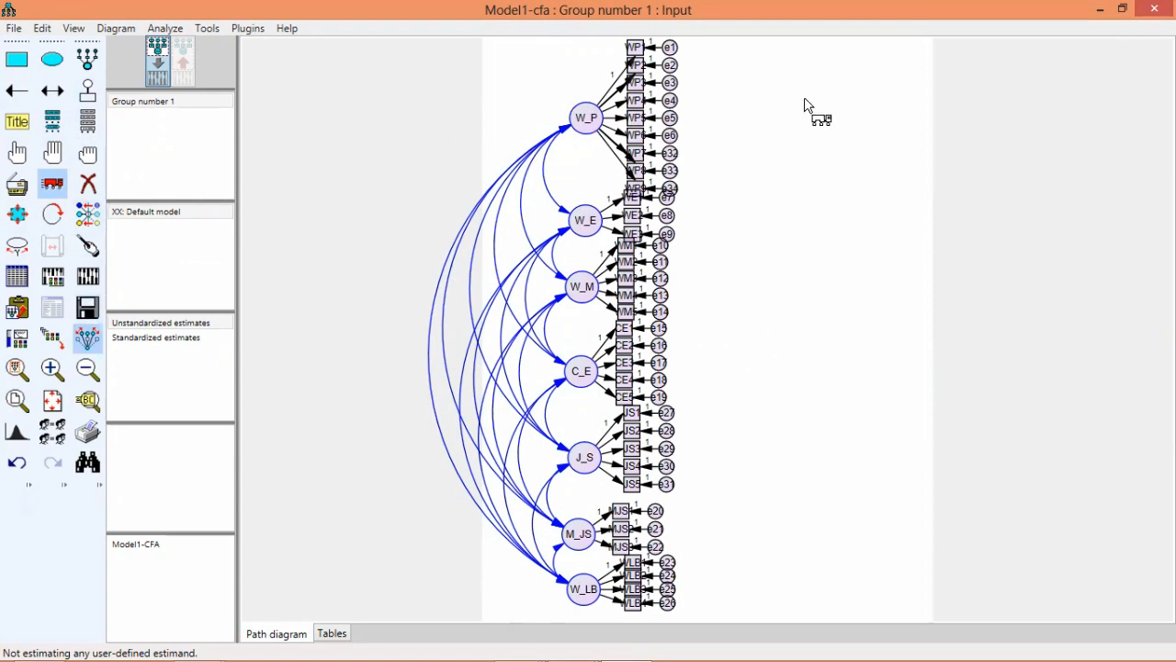
left_click(92, 156)
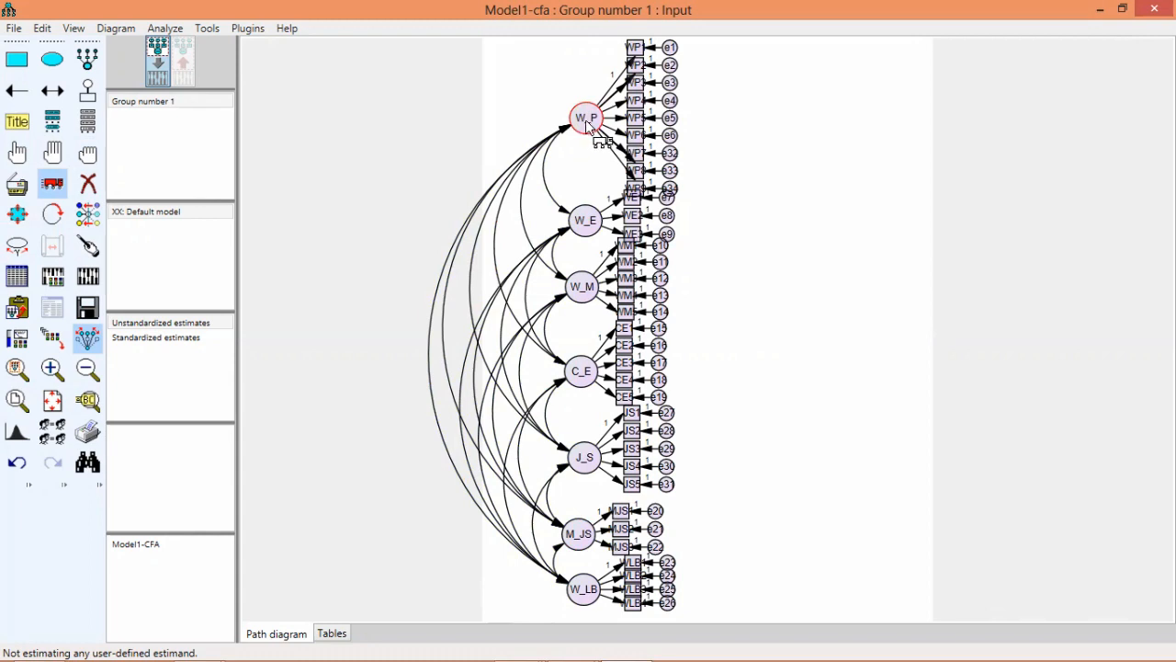
left_click_drag(588, 125, 759, 127)
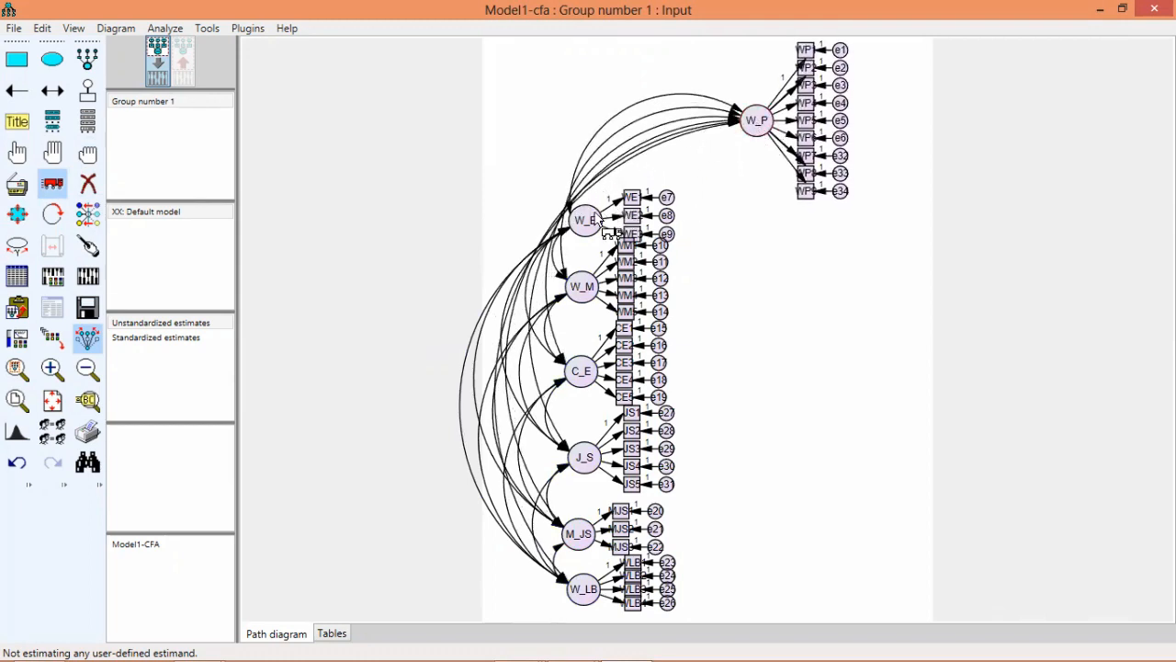
left_click_drag(595, 225, 771, 232)
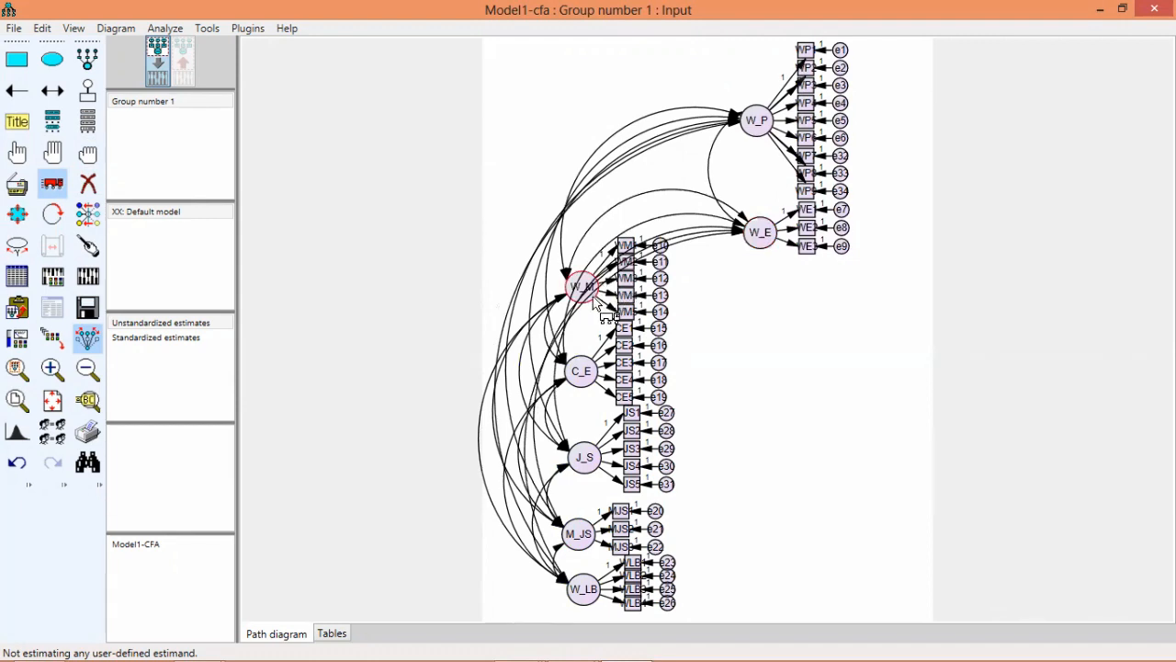
left_click_drag(594, 302, 779, 321)
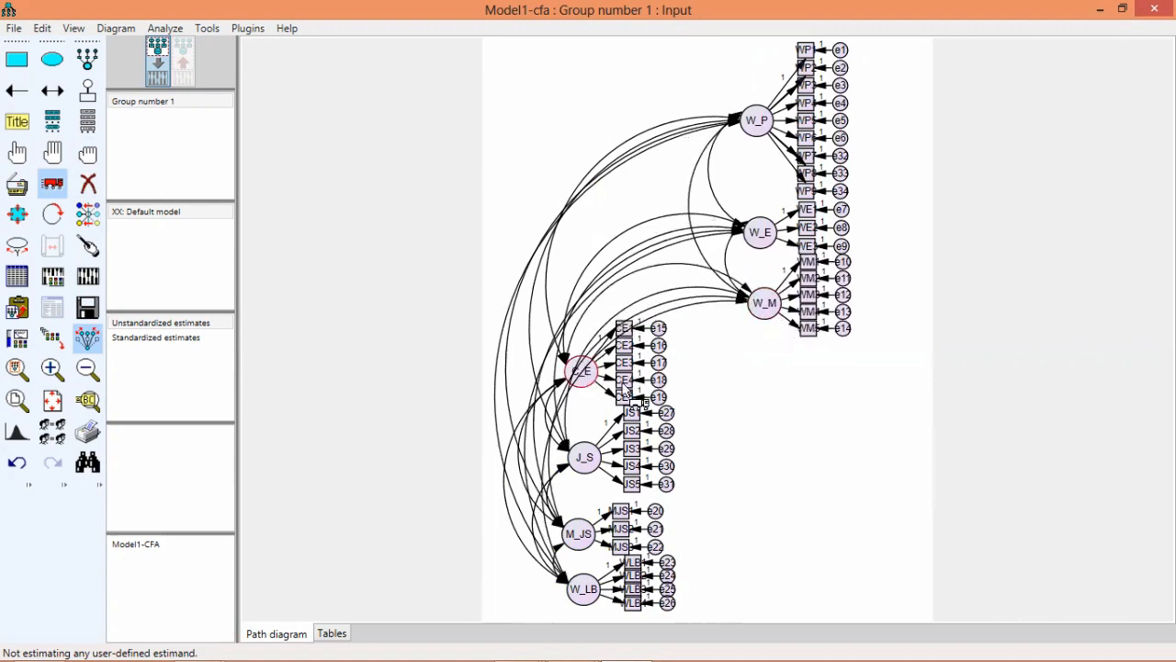
Move C_E, J_S, M_JS and W_LB with their indicators to the right, stacked below W_M.
mouse_move(770, 377)
left_mouse_down()
mouse_move(806, 355)
mouse_move(817, 368)
mouse_move(776, 381)
mouse_move(778, 398)
left_mouse_up()
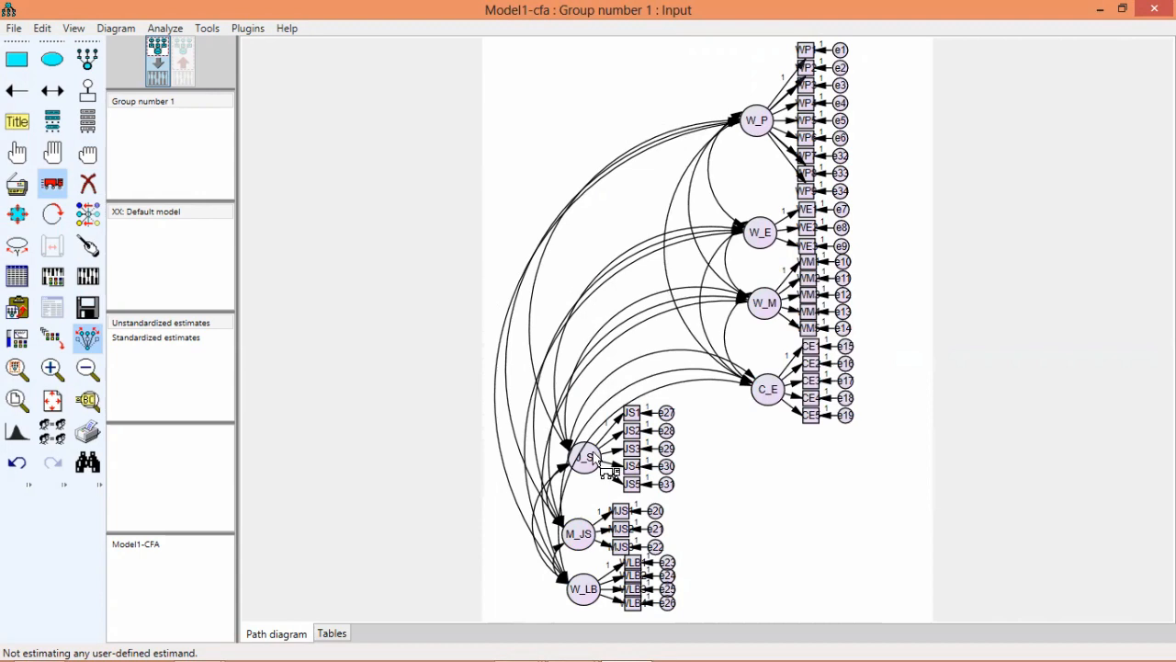
left_click_drag(599, 468, 773, 475)
left_click_drag(581, 530, 768, 533)
left_click_drag(581, 586, 760, 595)
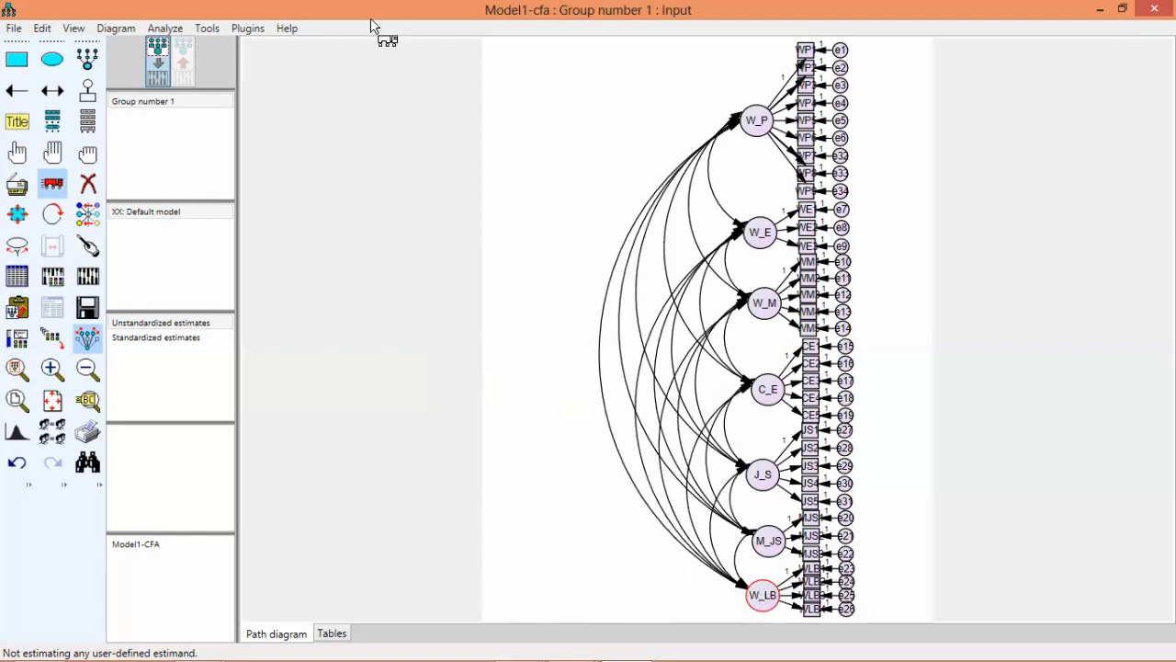
left_click(14, 87)
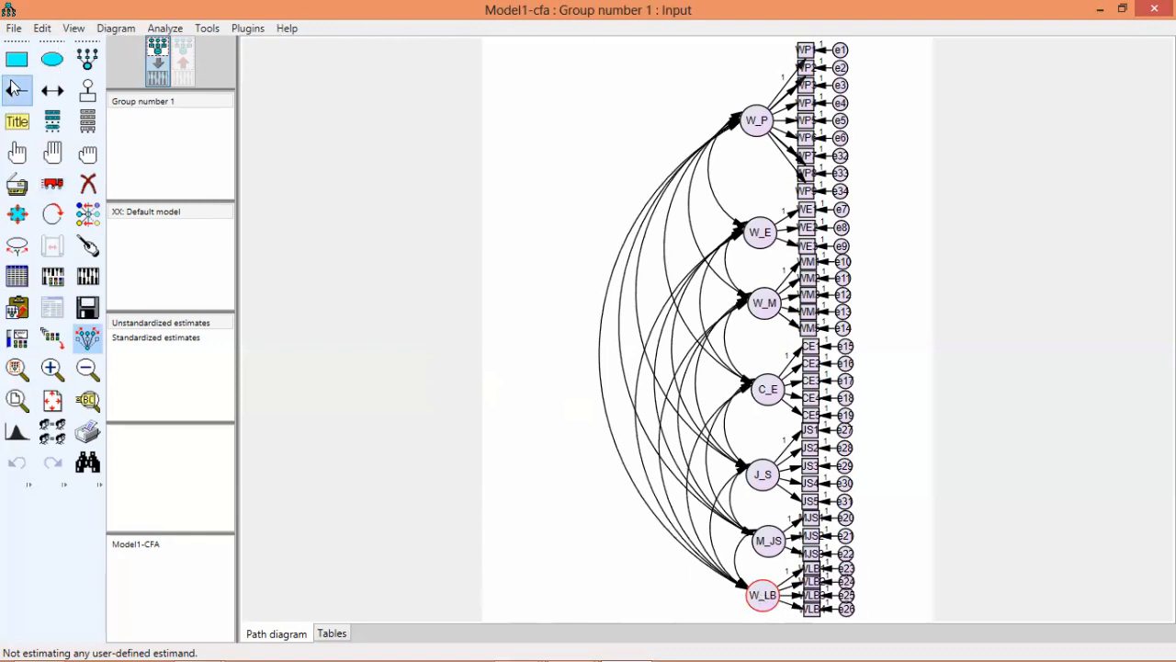
Enable indirect, direct & total effects, factor score weights and standardized estimates in the analysis output properties.
left_click(73, 29)
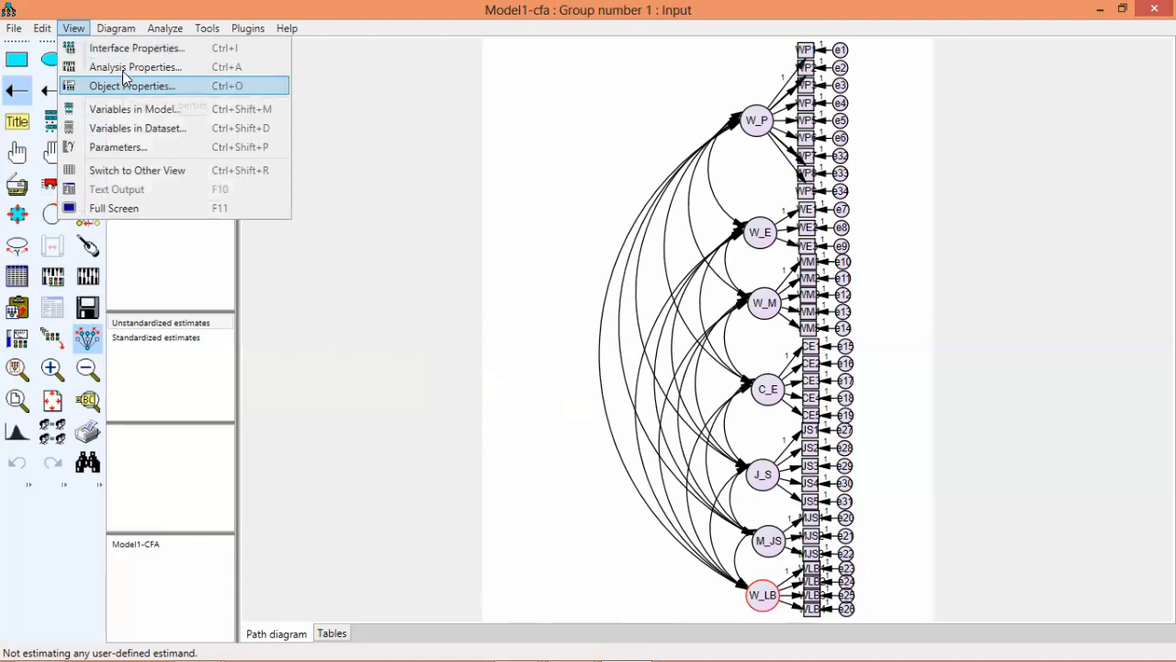
left_click(122, 69)
left_click(476, 121)
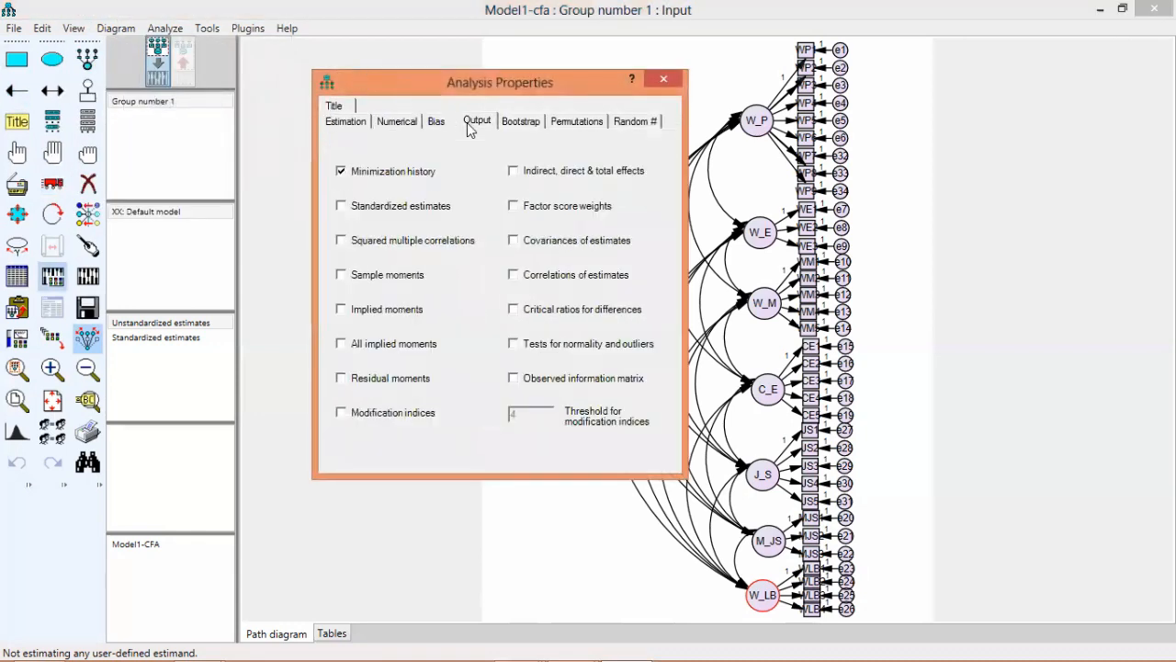
left_click(527, 172)
left_click(514, 206)
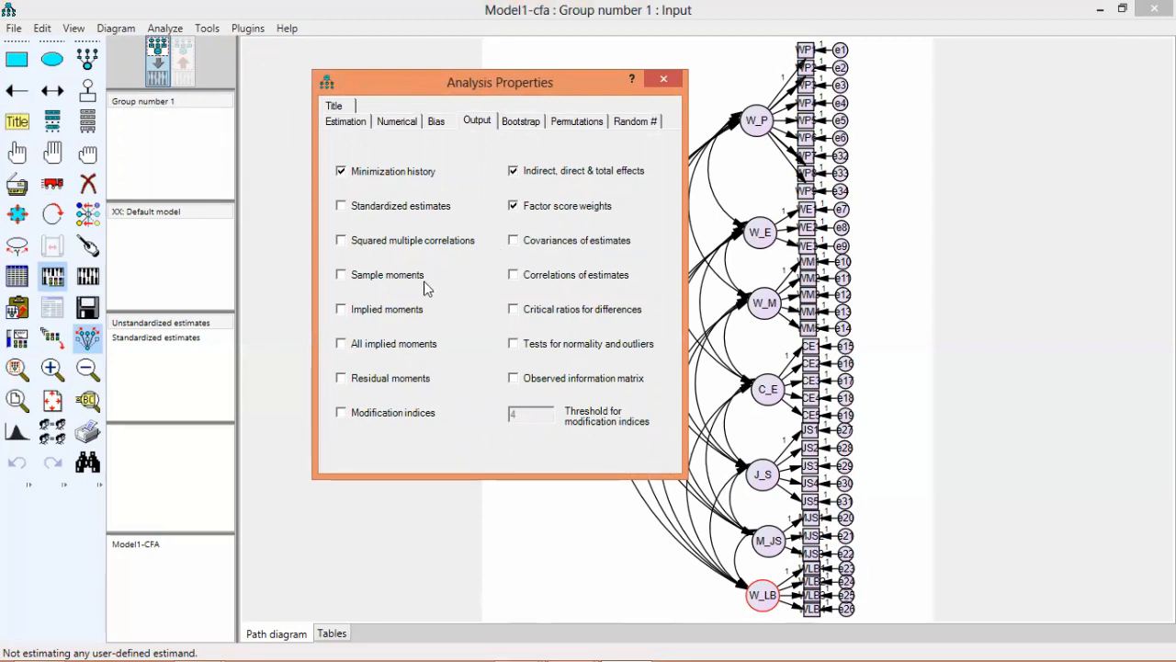
left_click(341, 207)
Enable bootstrapping with percentile and bias-corrected confidence intervals, and close the analysis properties.
left_click(536, 122)
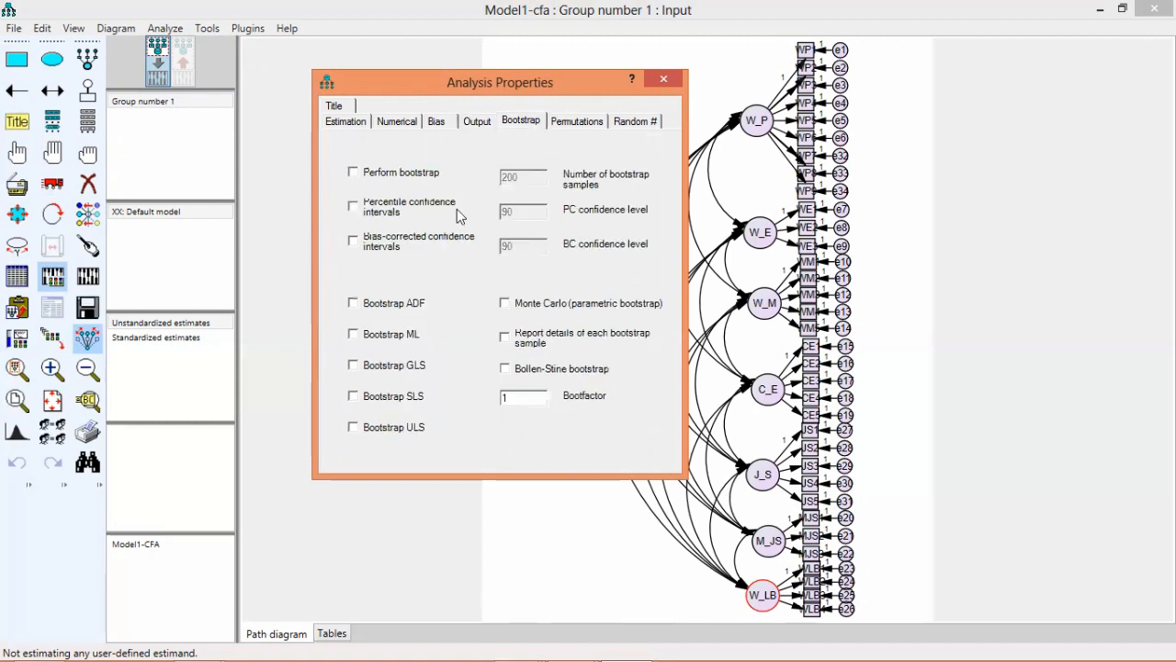
left_click(354, 174)
left_click(357, 209)
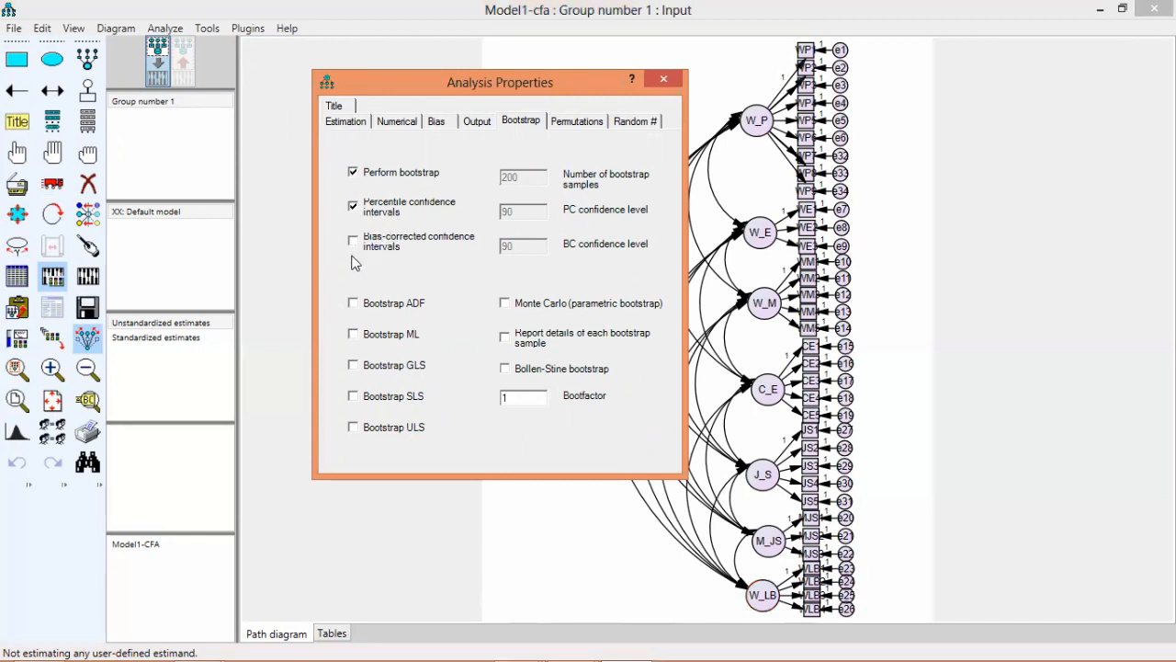
left_click(353, 242)
left_click(355, 207)
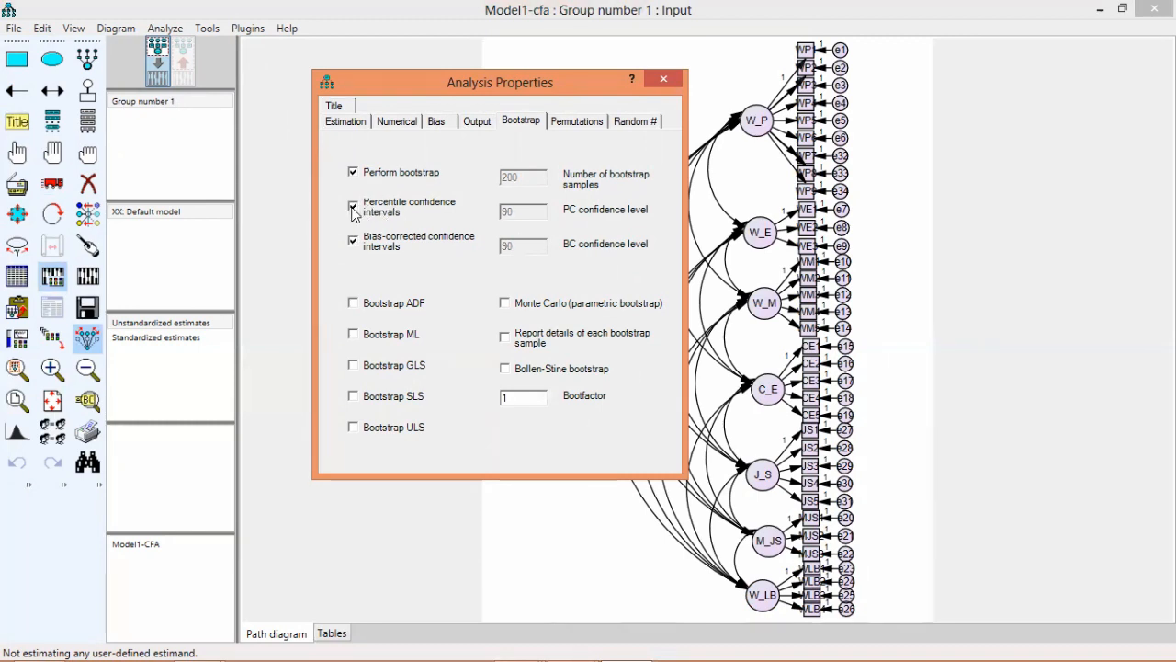
left_click(668, 80)
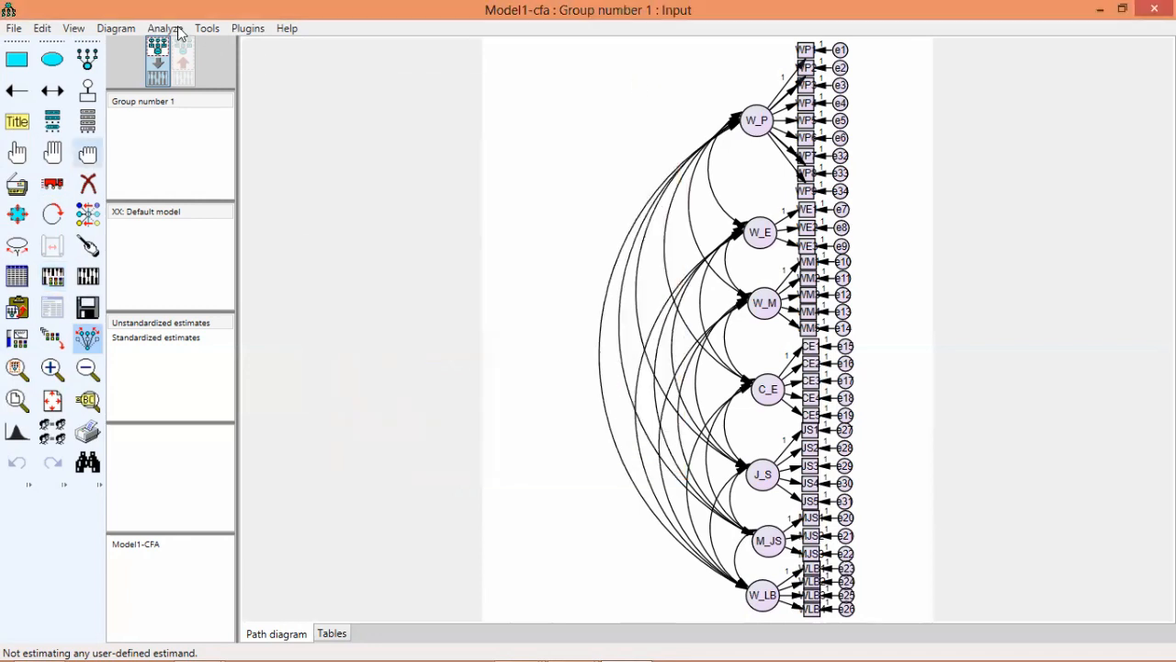
Calculate the estimates for the CFA model.
left_click(178, 30)
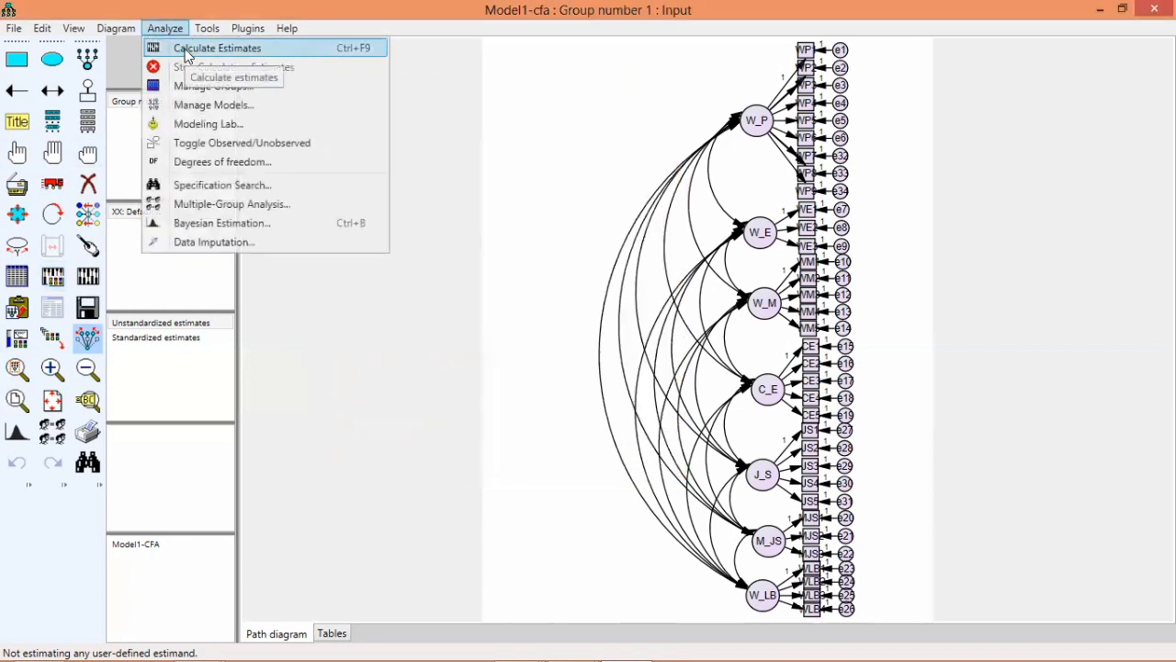
left_click(187, 51)
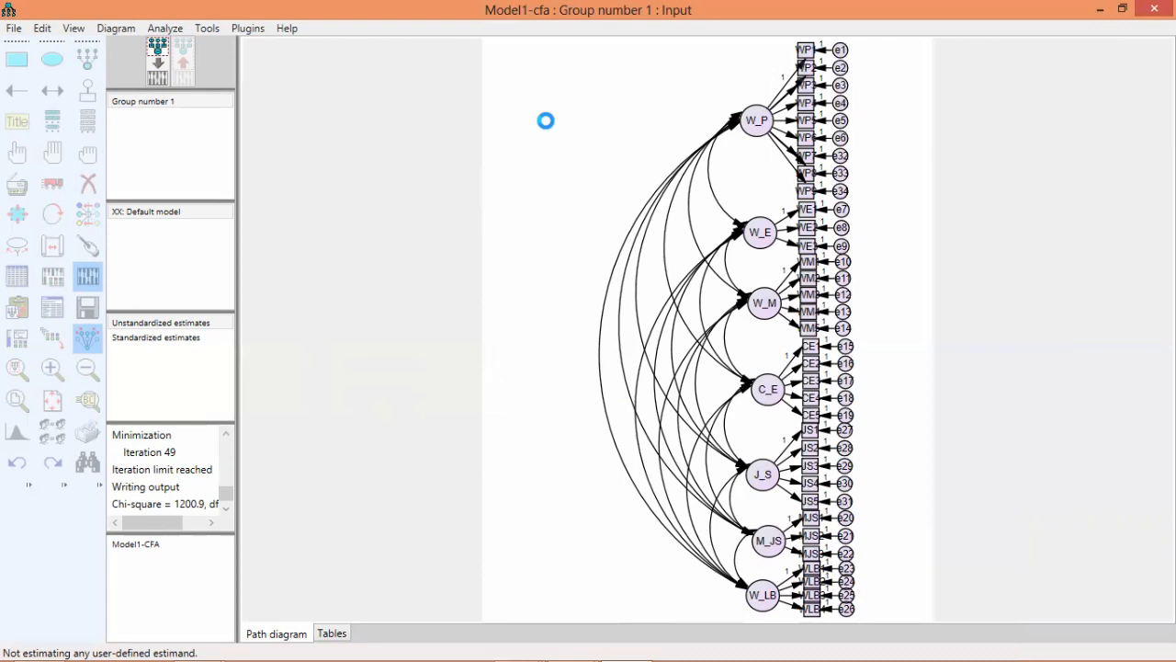
Open the text output of the calculated model, show the Model Fit summary and widen the output window.
left_click(73, 29)
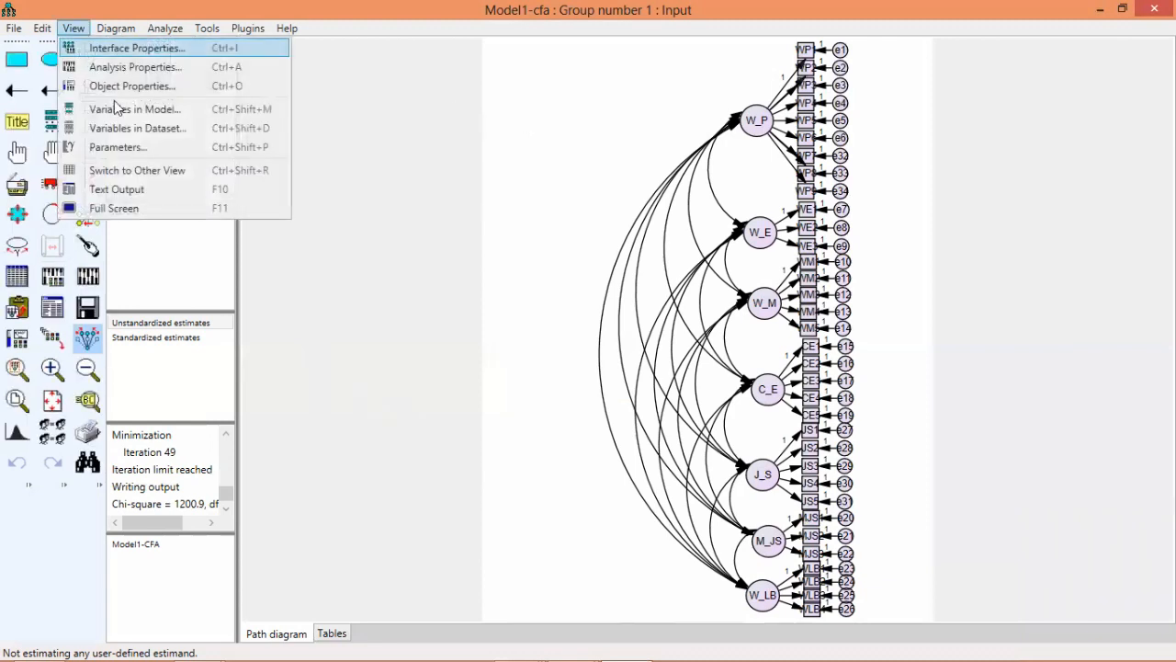
left_click(126, 194)
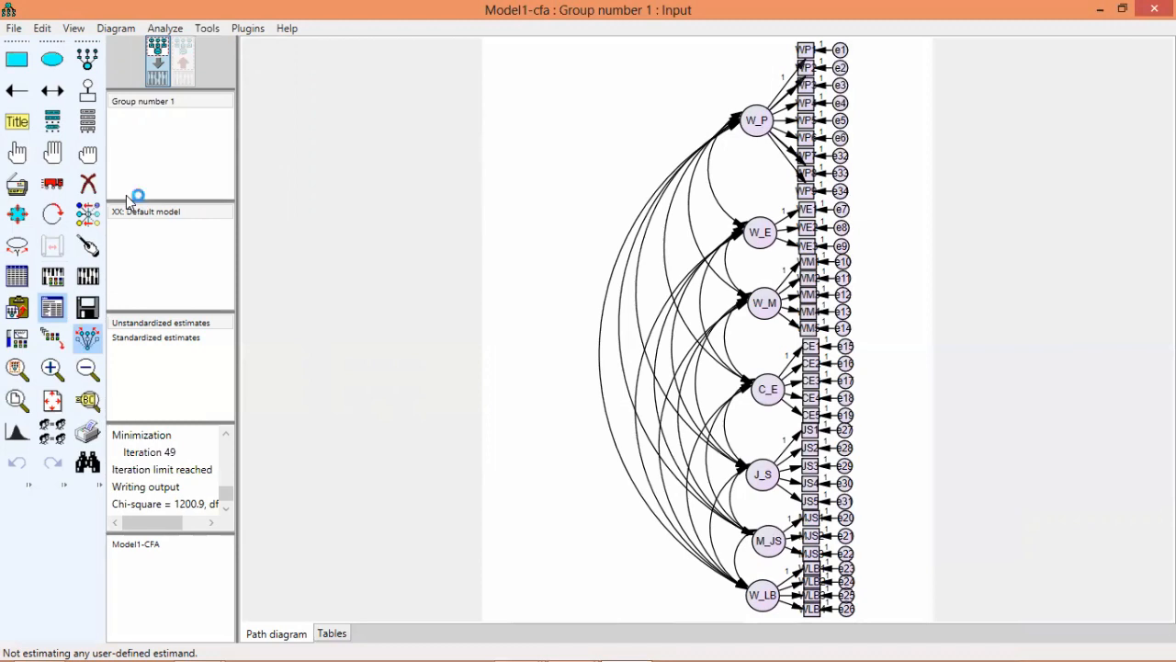
key("F10")
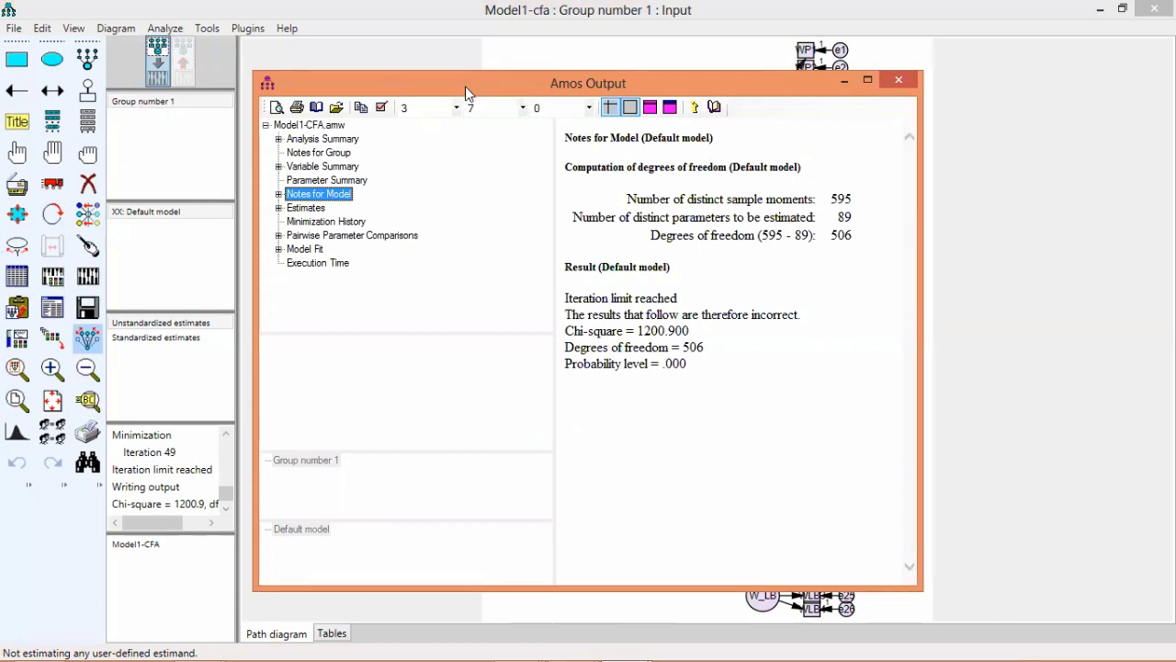
left_click_drag(465, 86, 243, 122)
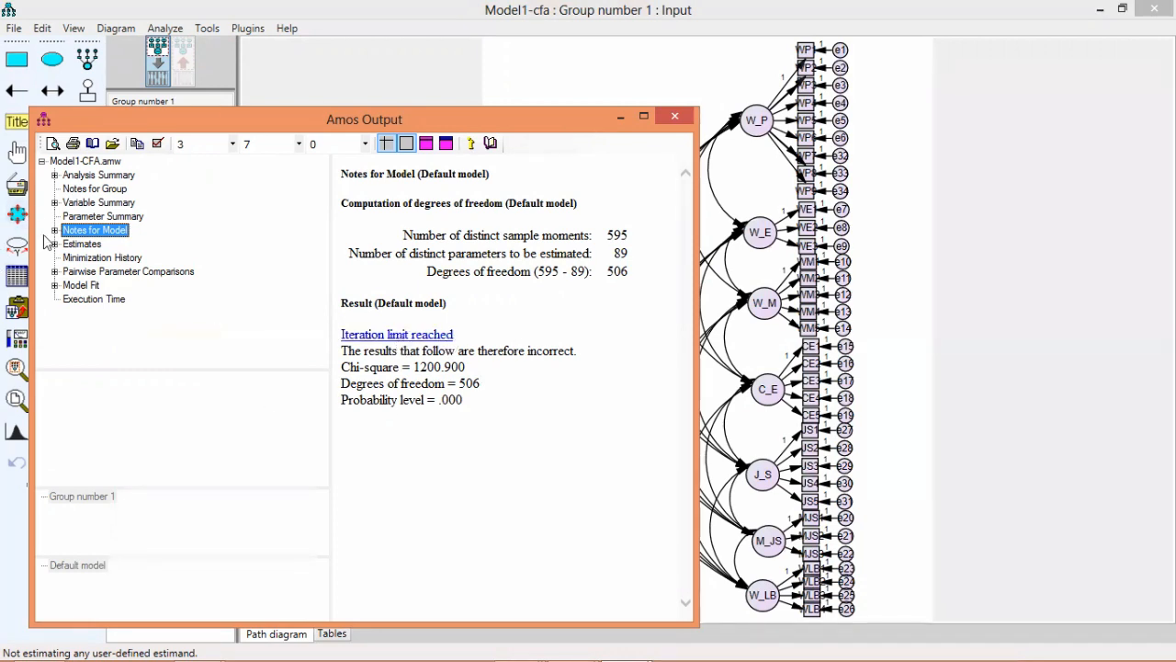
left_click(69, 287)
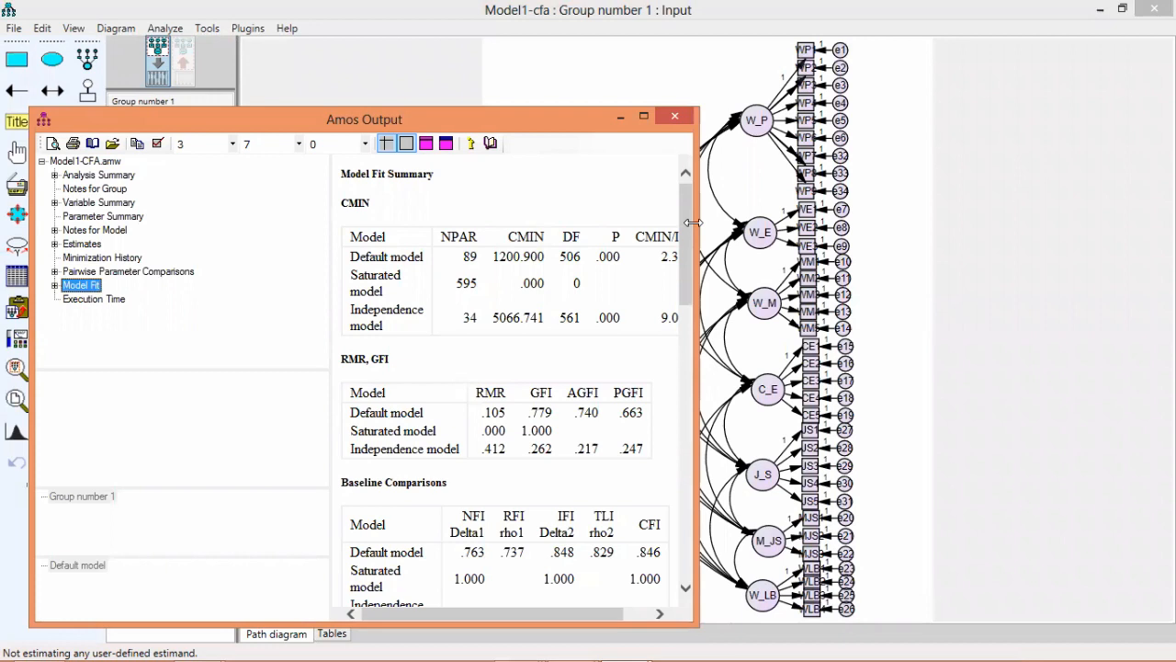
left_click_drag(692, 222, 851, 225)
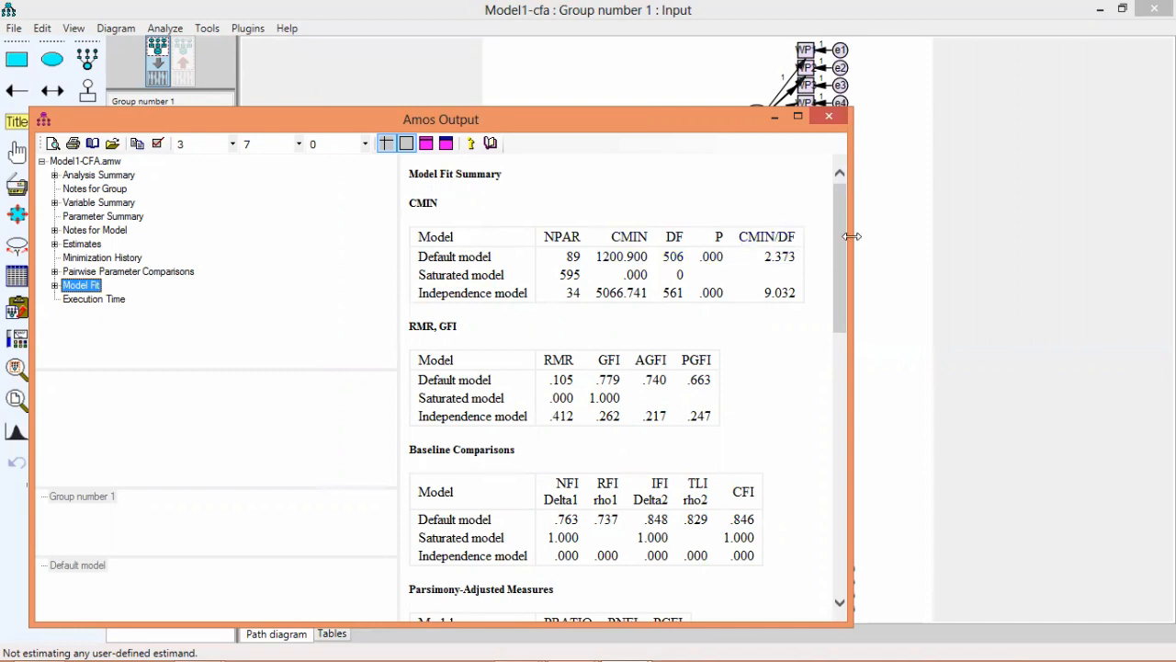
left_click_drag(852, 236, 989, 236)
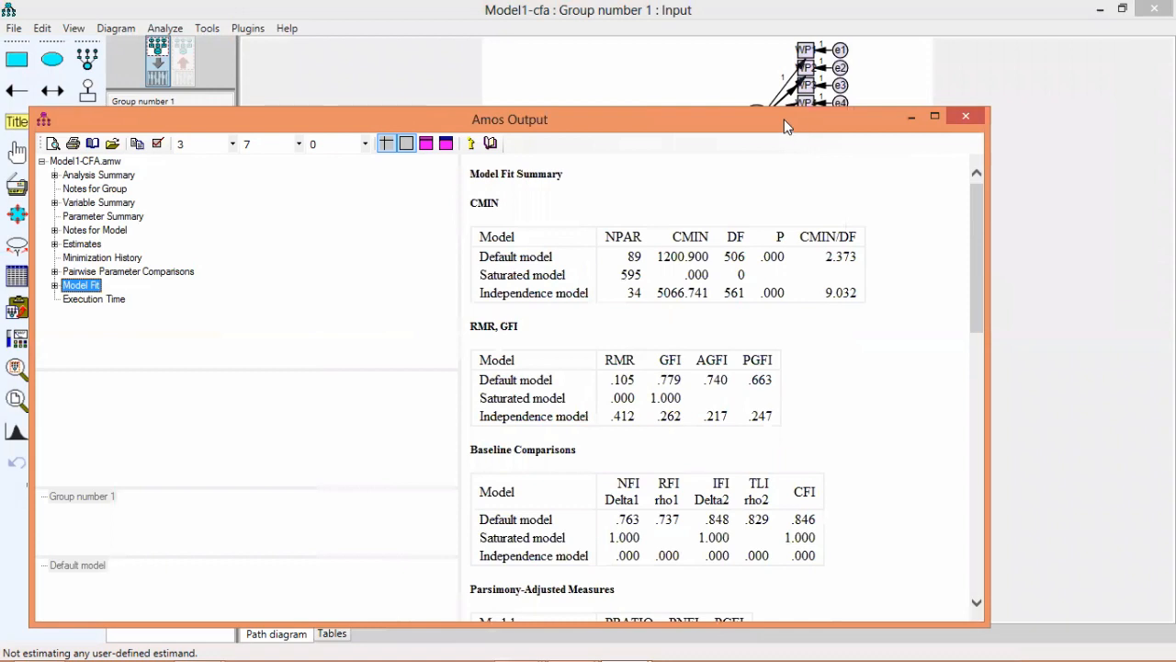
Examine the model fit tables, from CMIN, RMR, GFI and baseline comparisons through to RMSEA.
left_click_drag(786, 124, 670, 105)
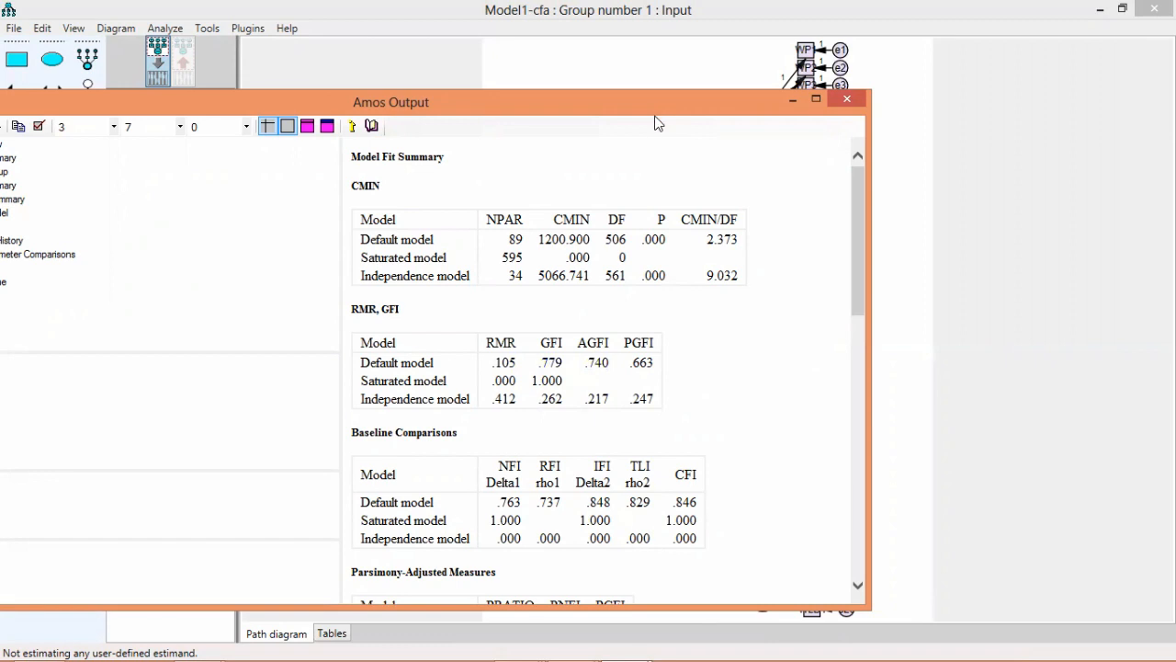
left_click_drag(654, 109, 655, 124)
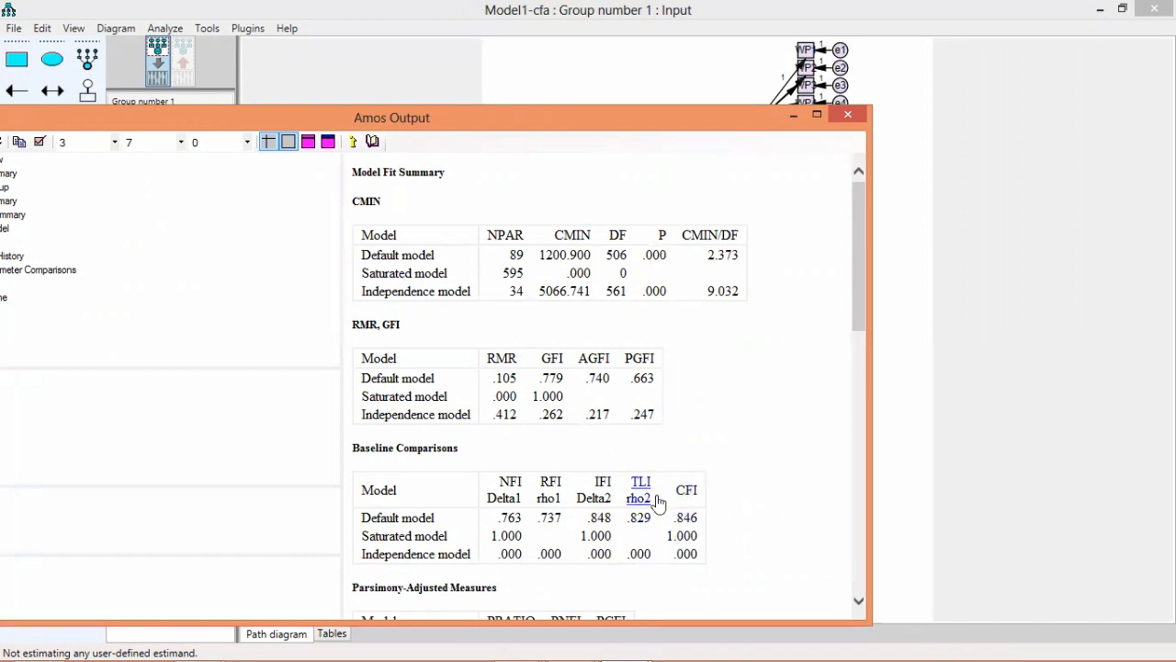
left_click_drag(856, 292, 863, 365)
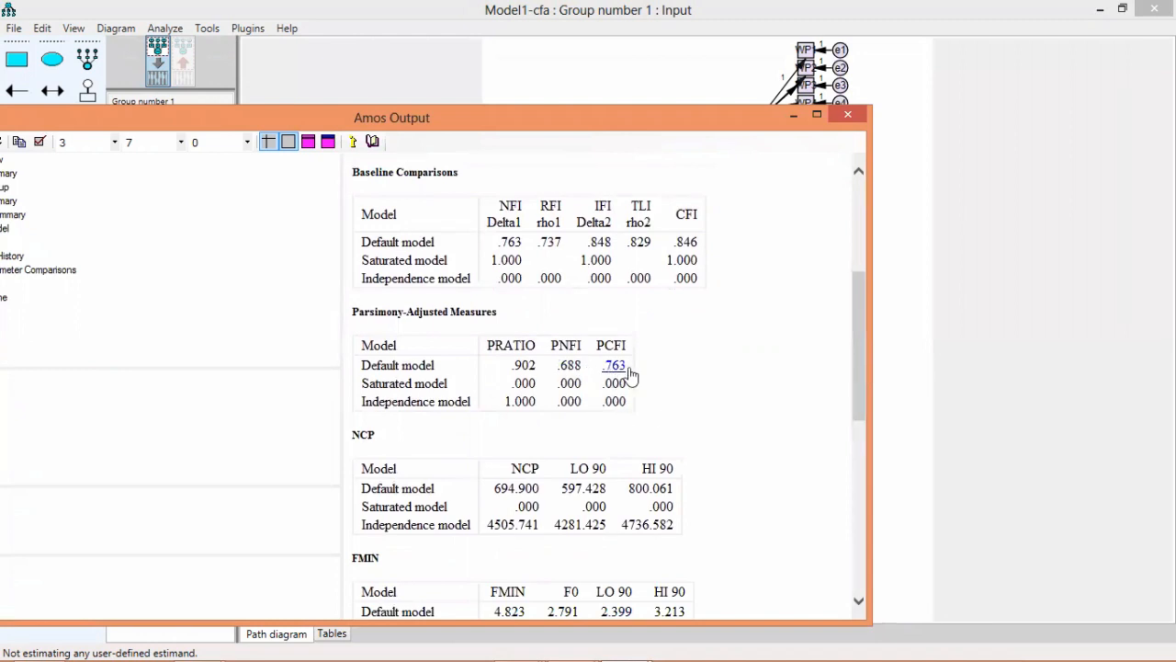
left_click_drag(861, 335, 871, 469)
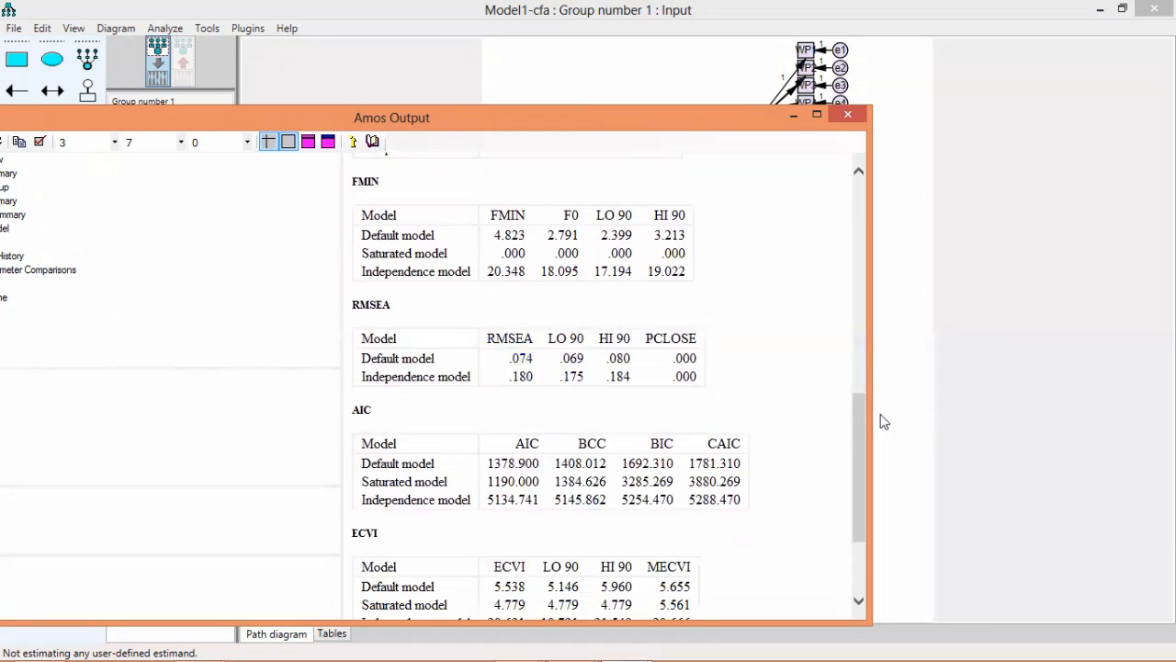
left_click_drag(857, 418, 834, 226)
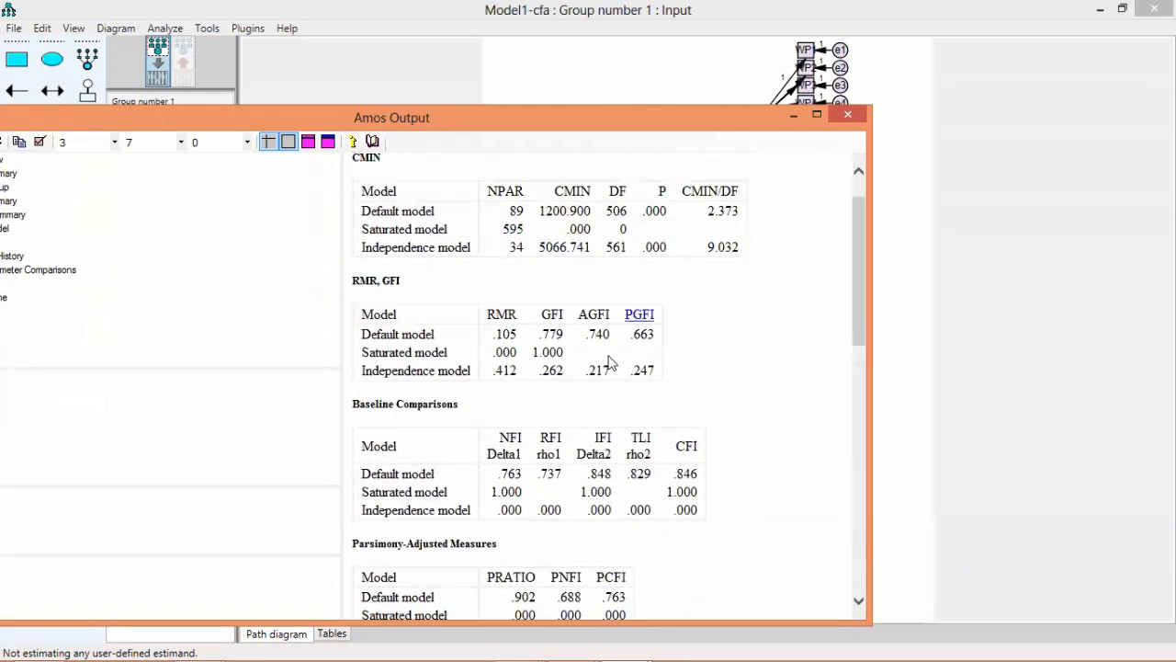
Show the Standardized Regression Weights table within the scalar estimates.
left_click_drag(530, 118, 751, 91)
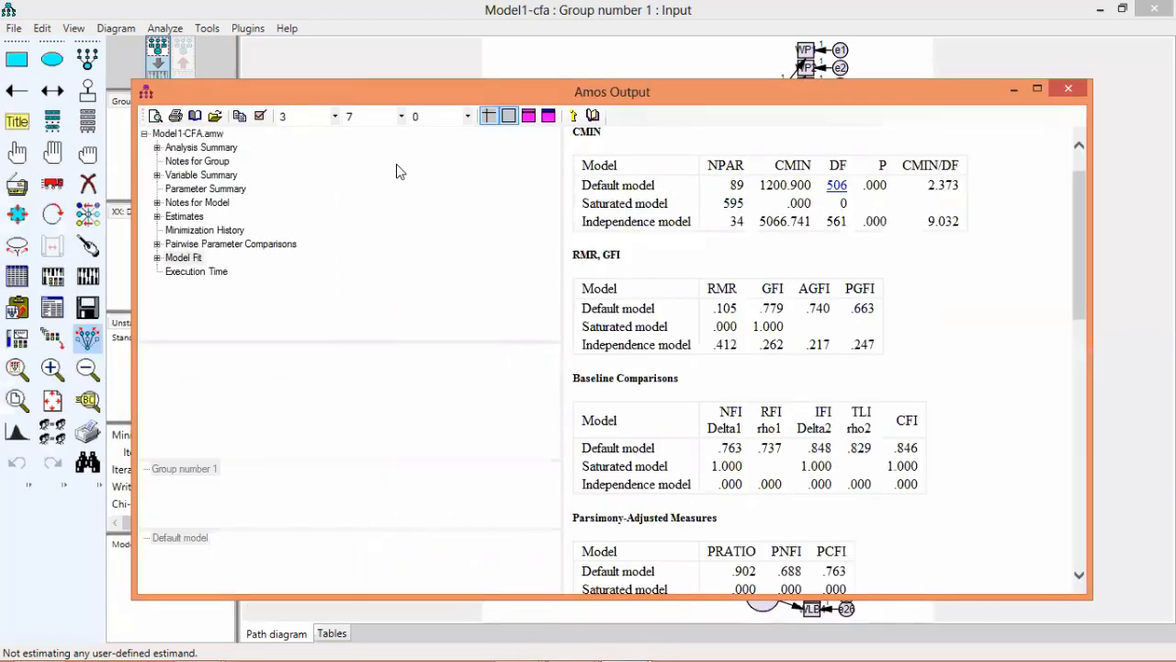
left_click(157, 217)
left_click(170, 231)
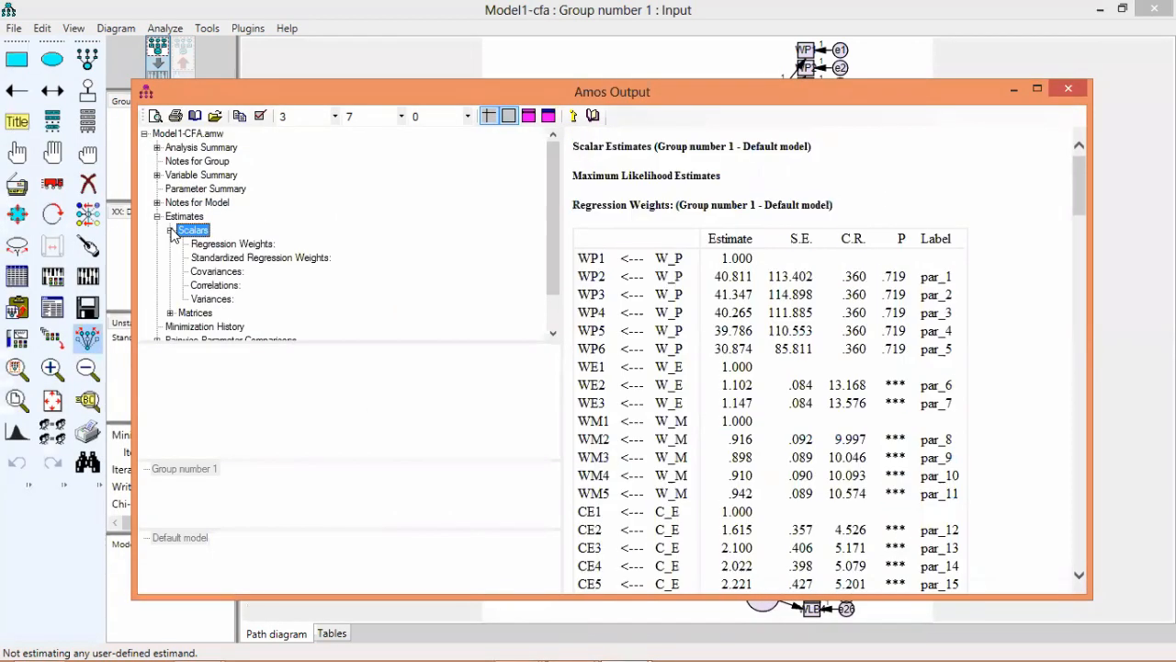
left_click(228, 258)
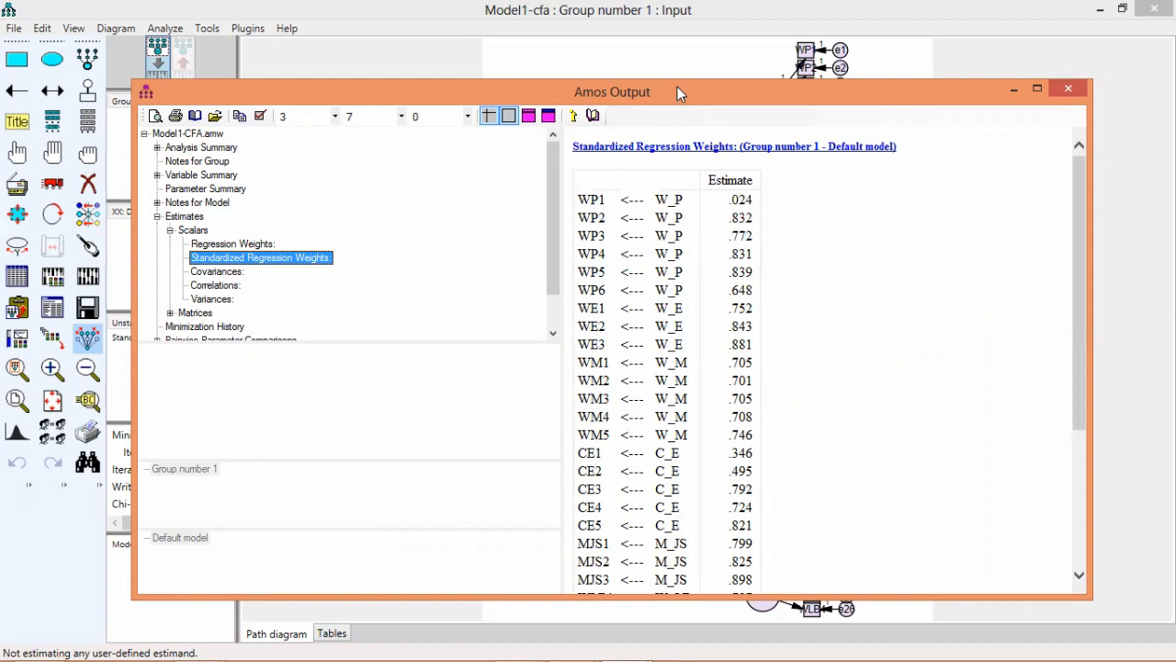
Examine the standardized loadings of all indicators for weak items, and close the output window.
left_click_drag(677, 86, 527, 70)
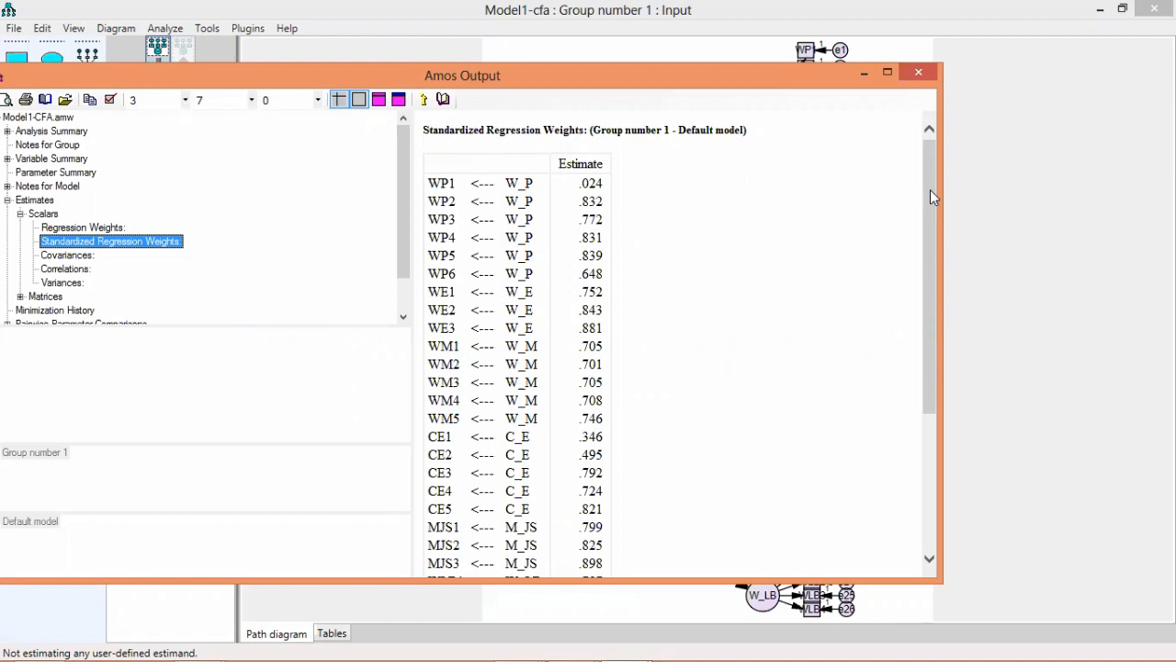
left_click_drag(930, 189, 930, 336)
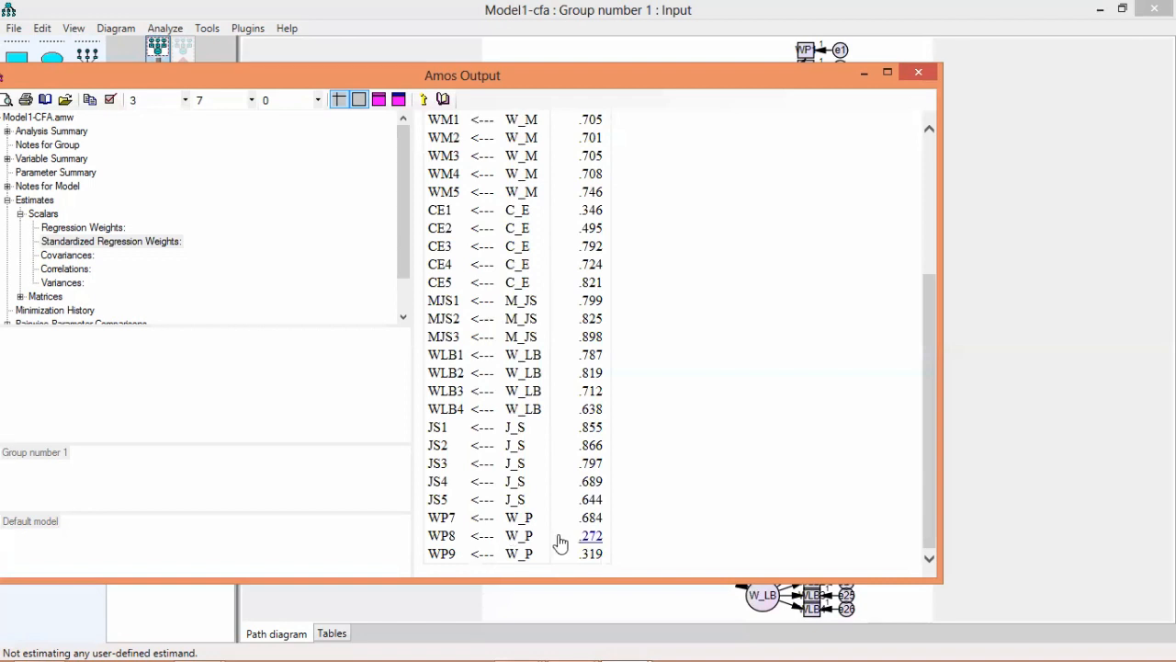
left_click_drag(928, 351, 900, 205)
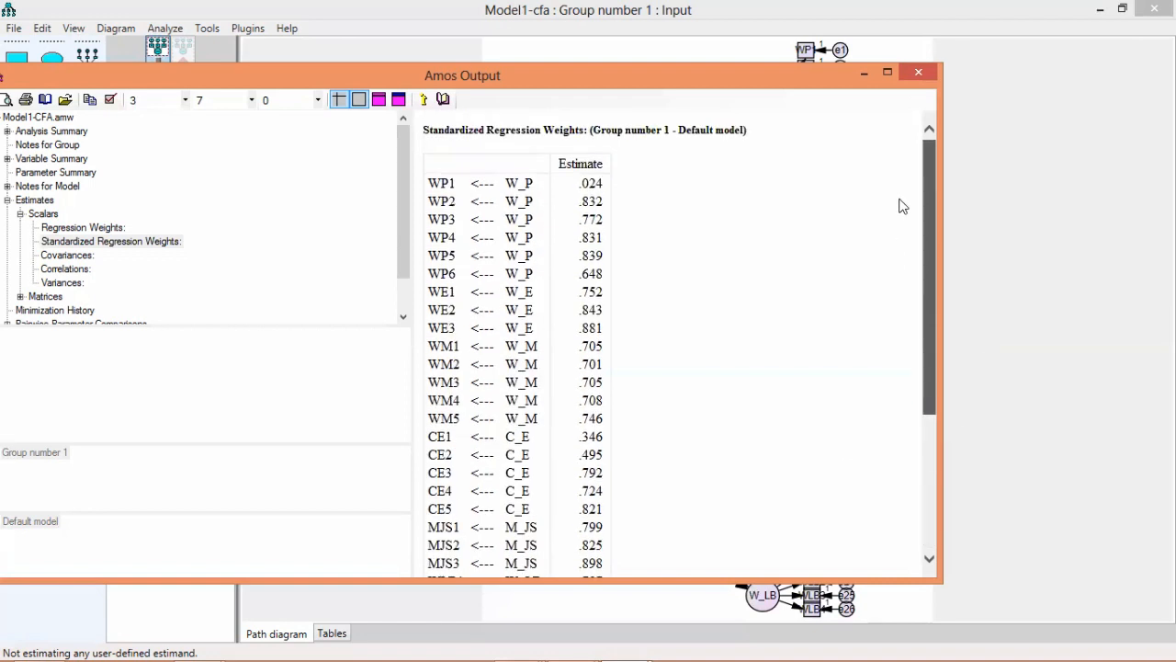
left_click_drag(901, 206, 901, 386)
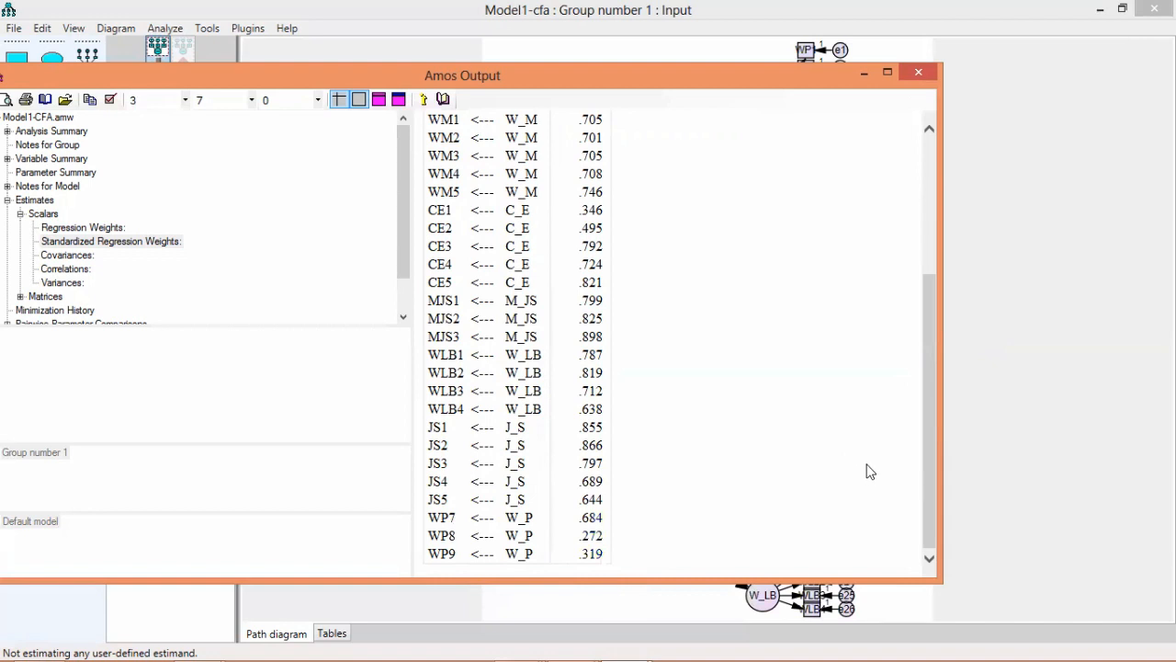
left_click_drag(928, 438, 900, 255)
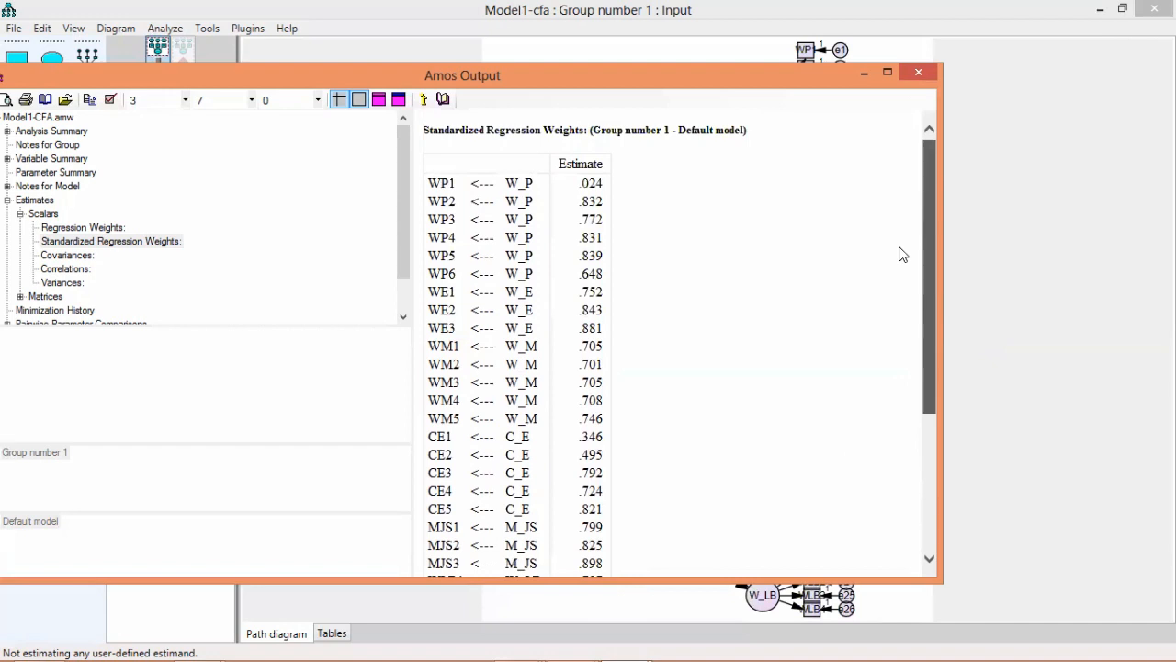
scroll(906, 397, "down", 5)
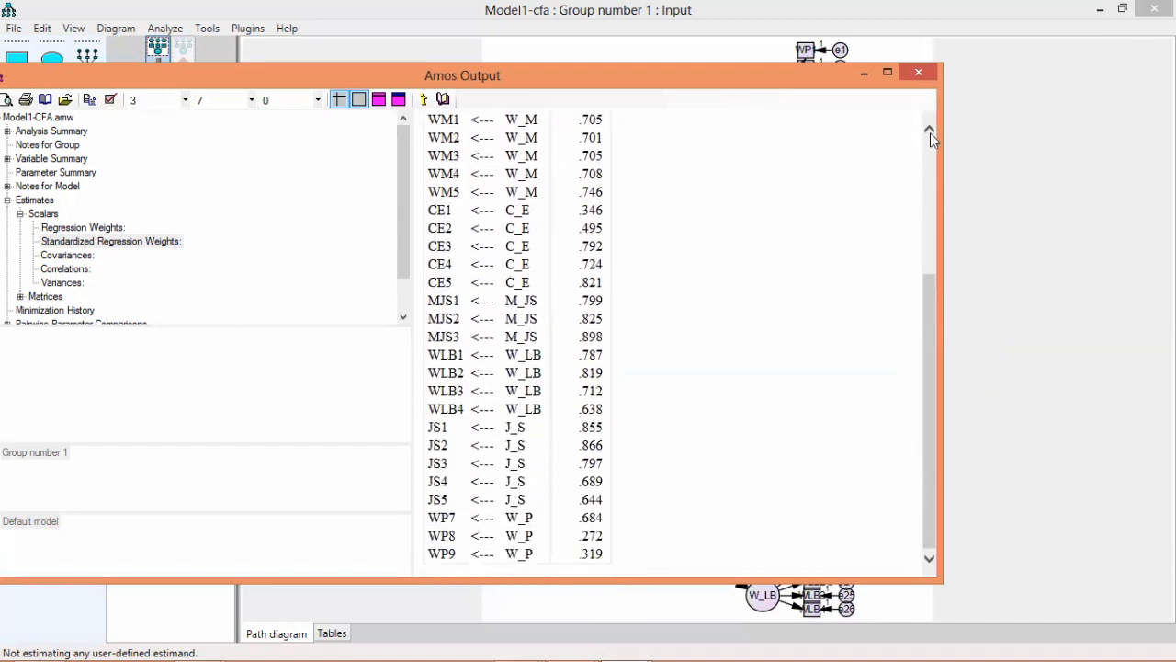
left_click(923, 75)
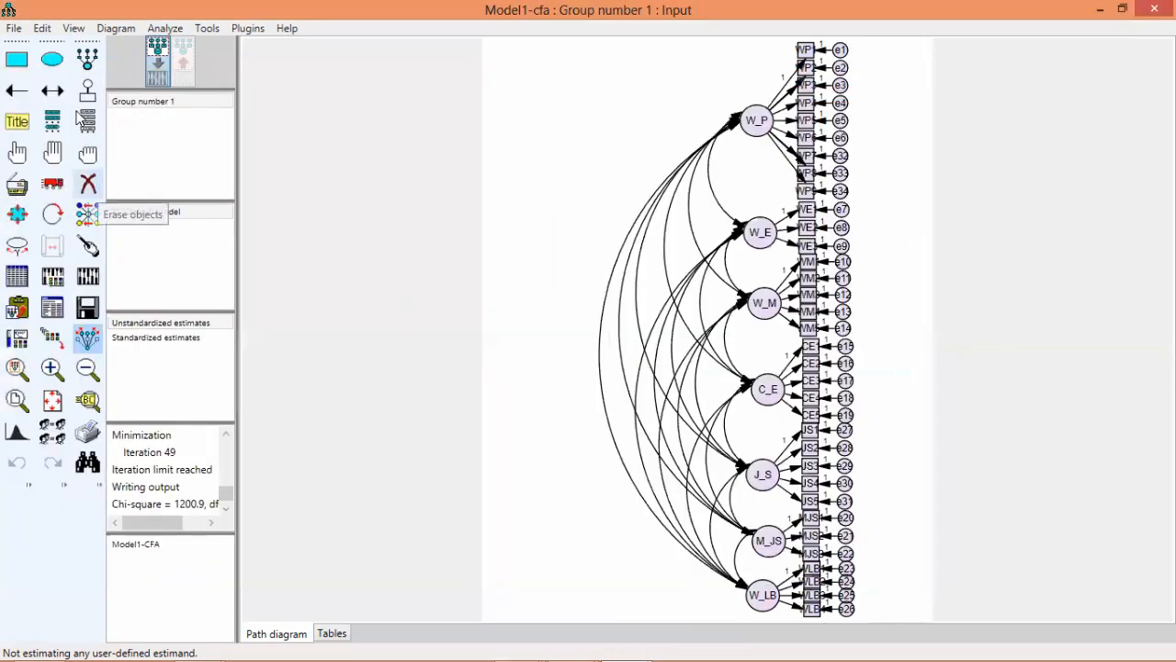
Save a copy of the model as Model2-CFA.amw in the AMOS MODEL folder.
left_click(14, 28)
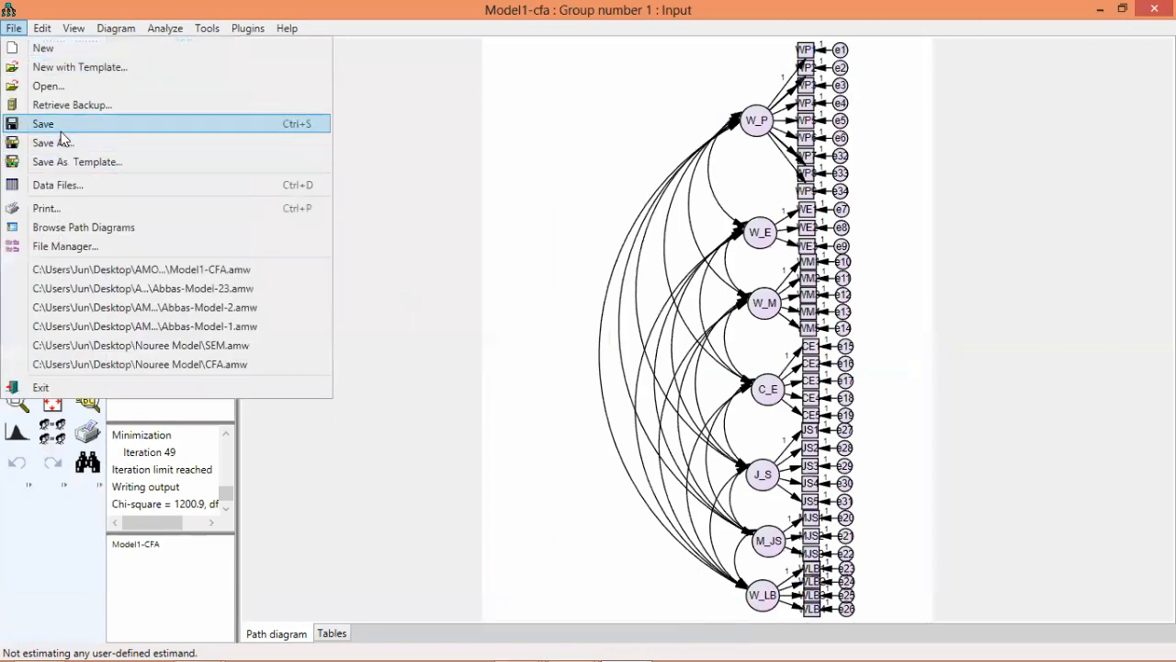
left_click(57, 143)
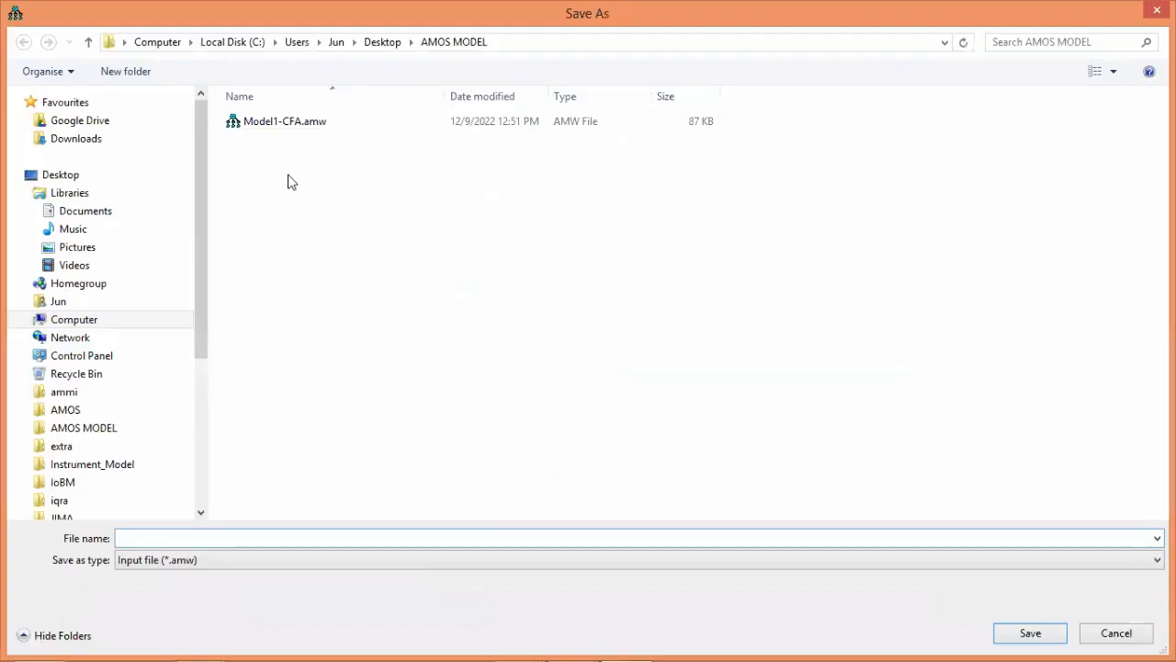
left_click(276, 122)
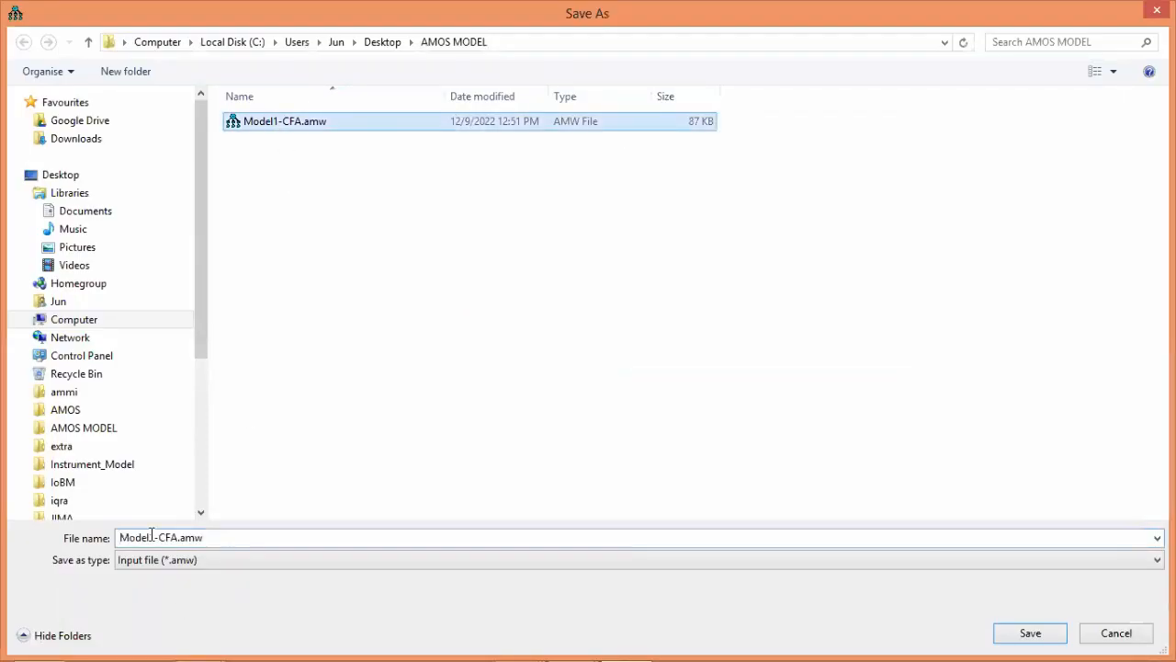
left_click(151, 537)
left_click(154, 536)
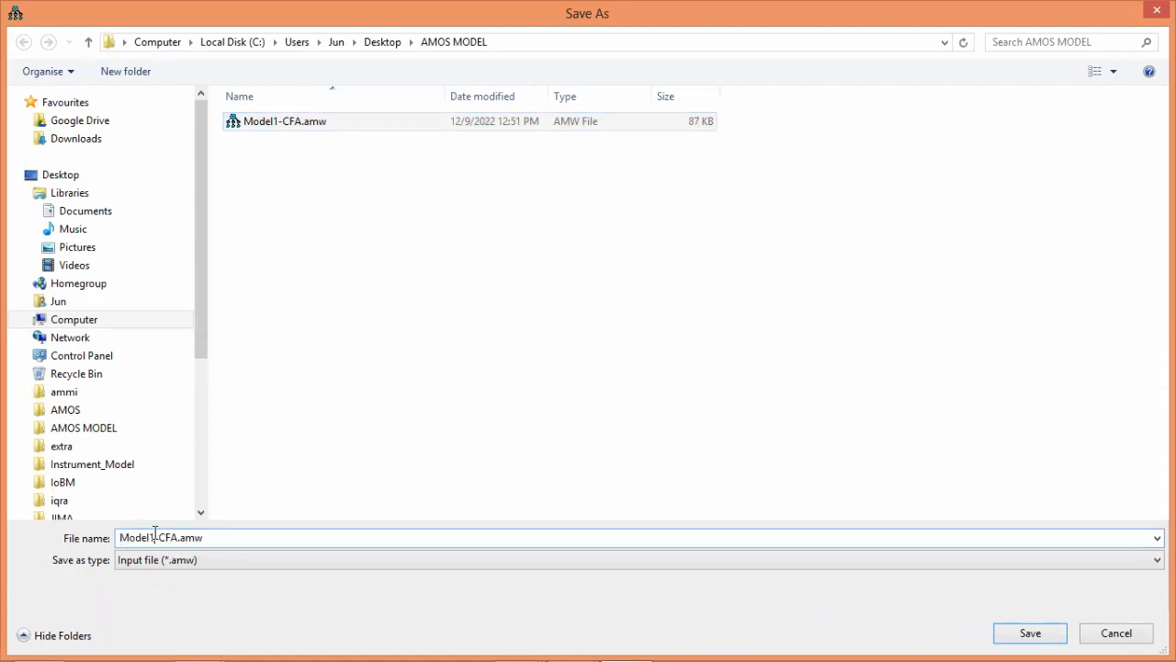
type("2")
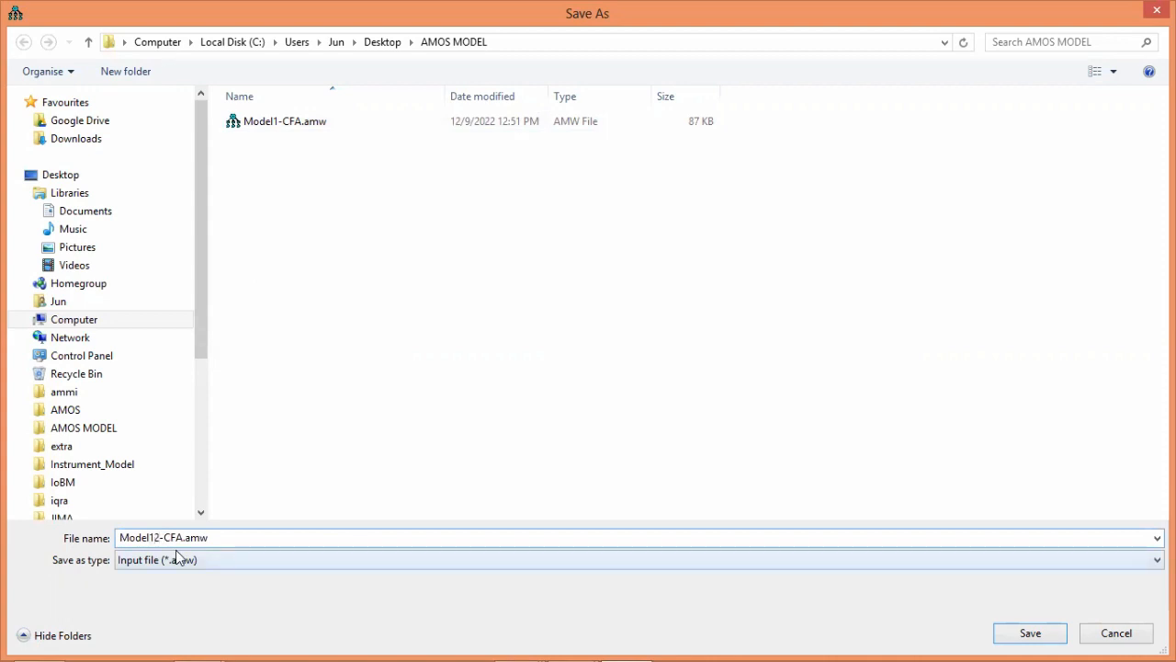
key("Return")
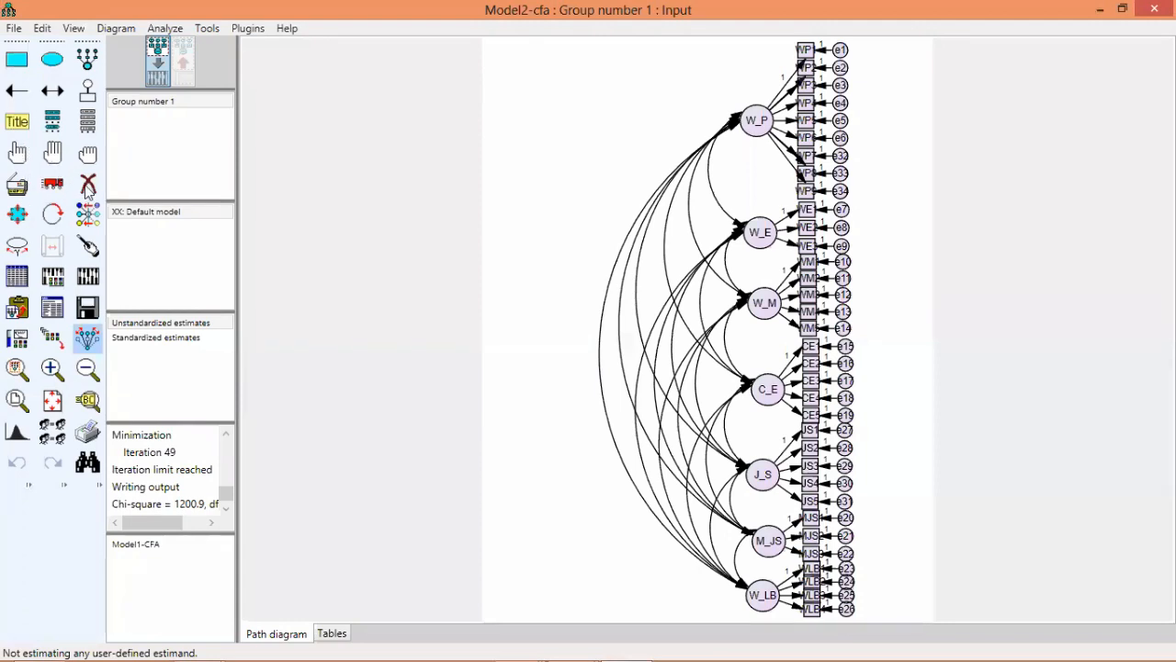
Erase indicators WP1, WP8 and WP9 from W_P along with their error terms e1, e33 and e34.
left_click(88, 187)
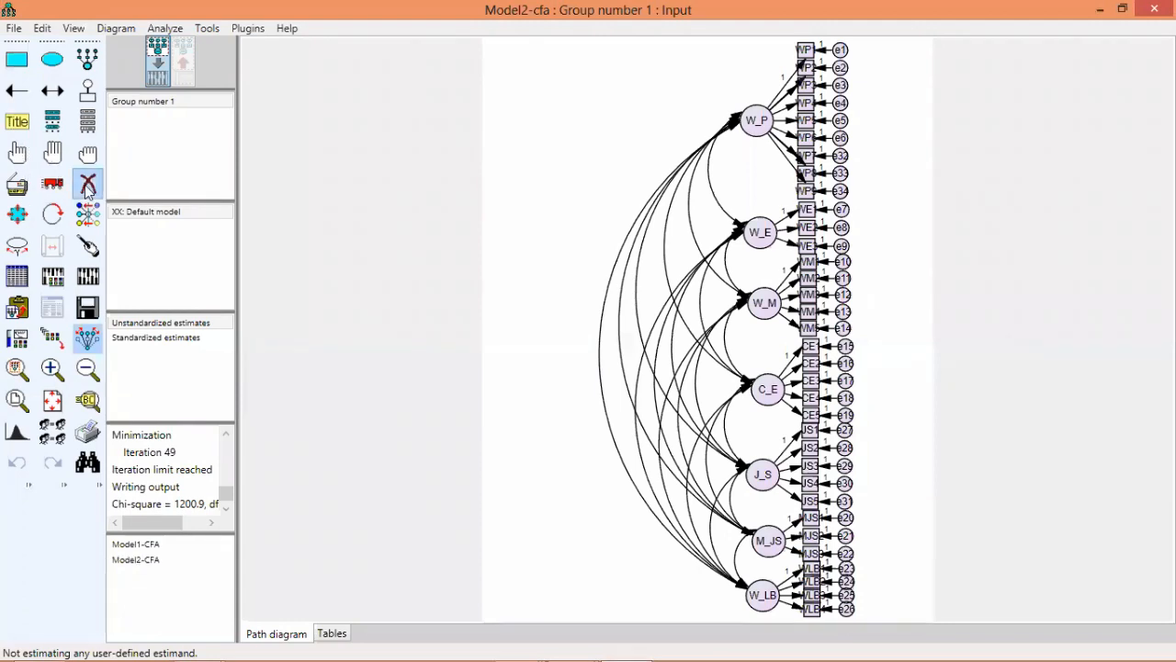
left_click(805, 51)
left_click(840, 50)
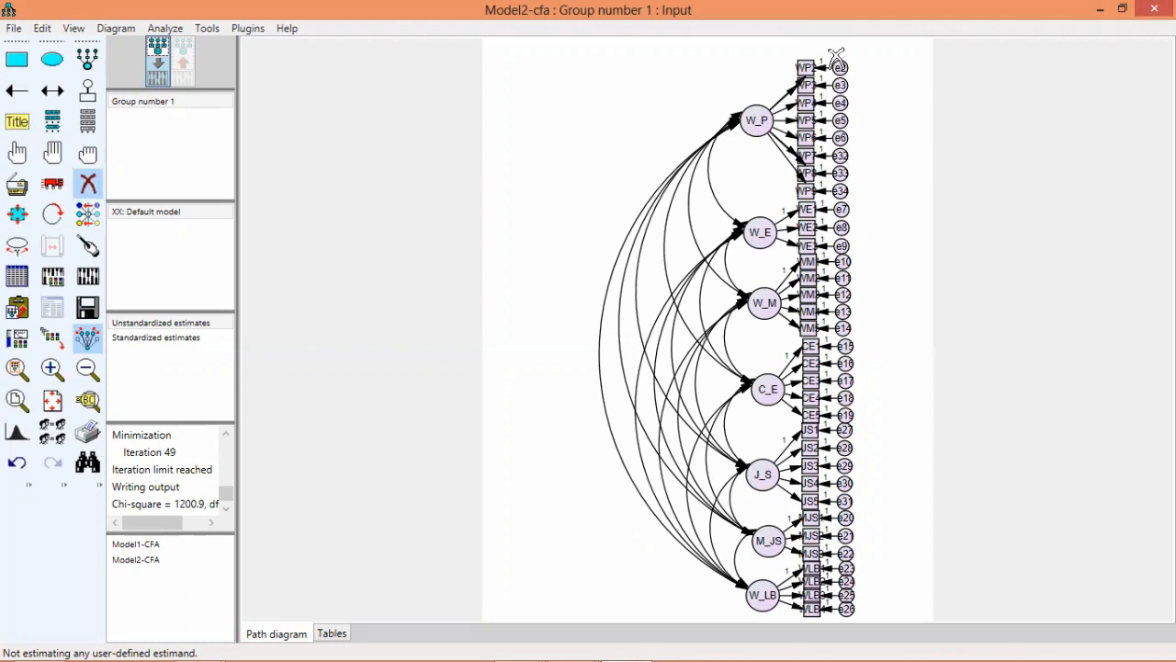
left_click(806, 191)
left_click(806, 172)
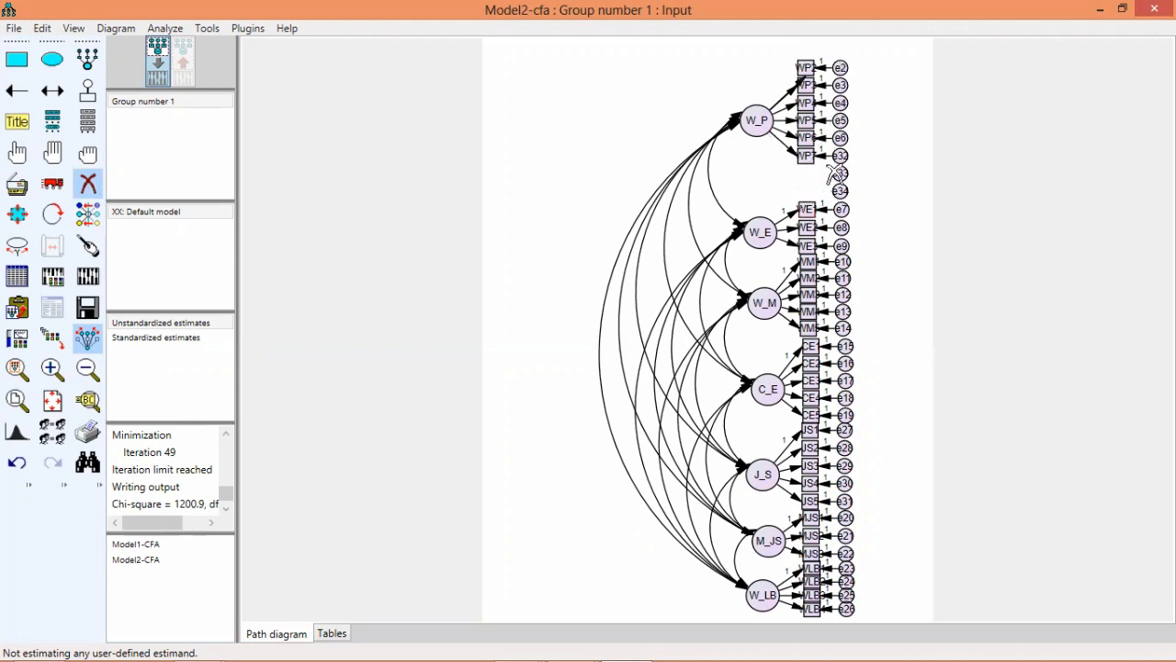
left_click(840, 174)
left_click(840, 191)
Set the regression weight of the path from W_P to WP3 to 1 and close the object properties.
left_click(18, 90)
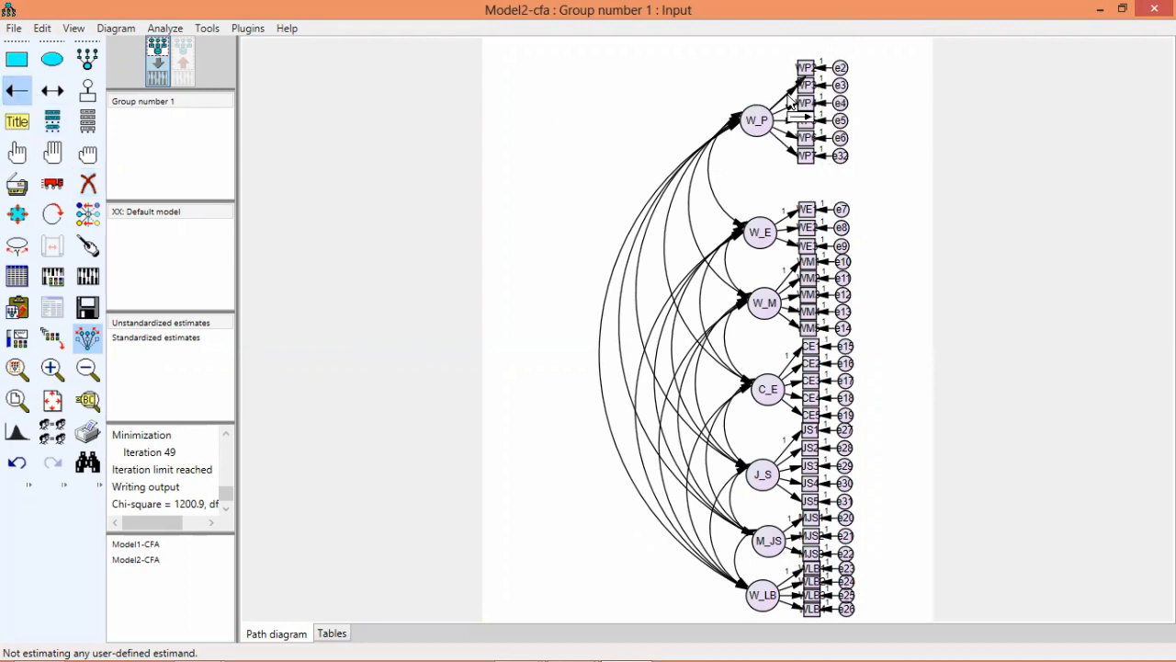
key("ctrl+o")
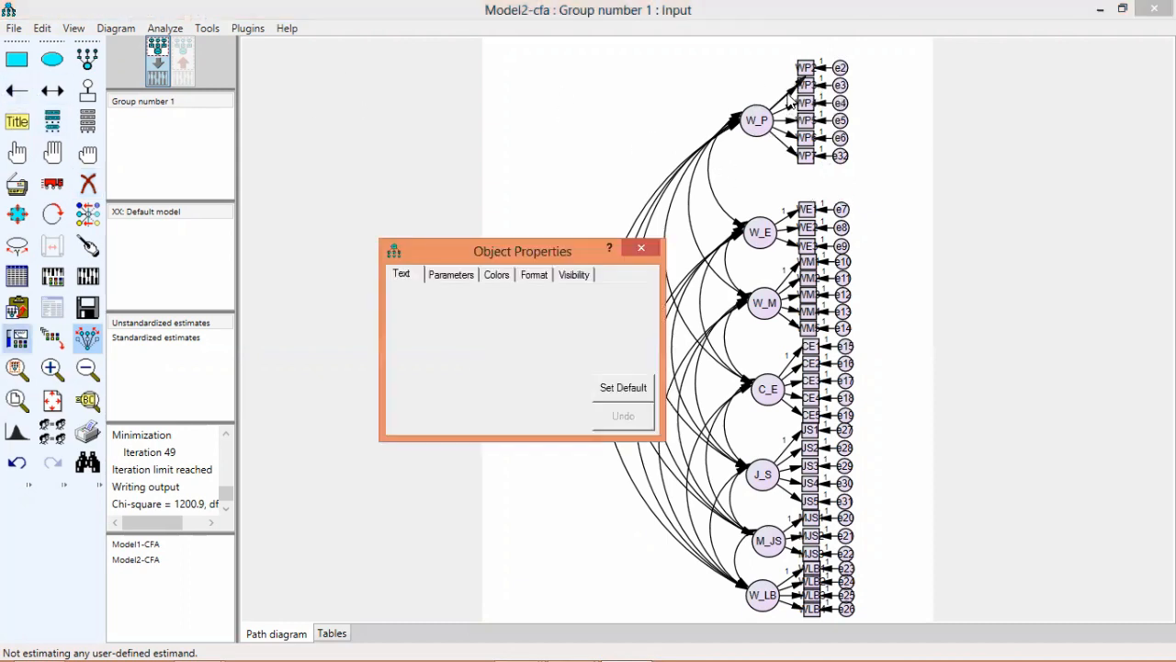
left_click(450, 274)
left_click(439, 413)
type("1")
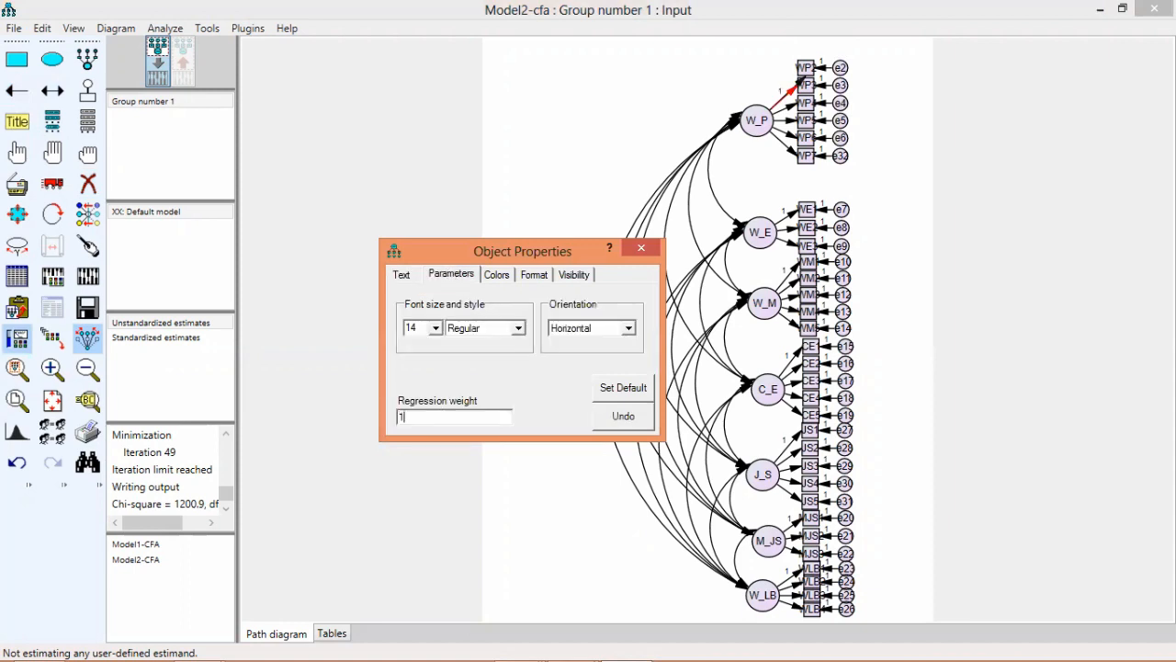
left_click(642, 249)
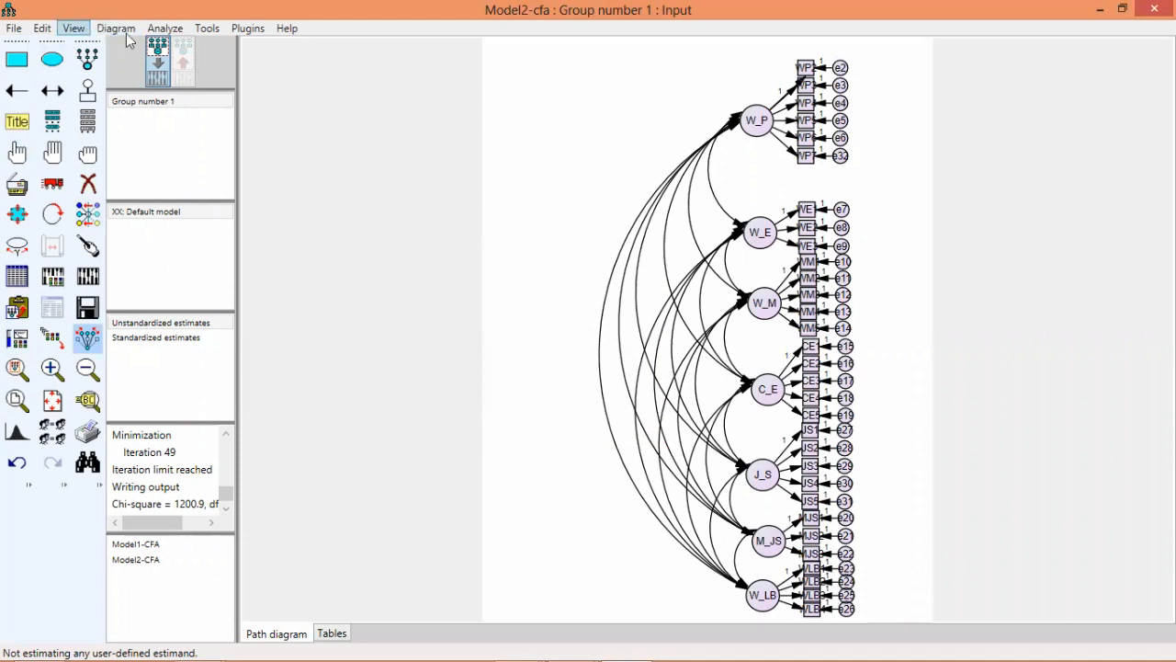
Recalculate the estimates for the reduced W_P model and review the Model Fit summary in the text output.
left_click(166, 27)
left_click(171, 43)
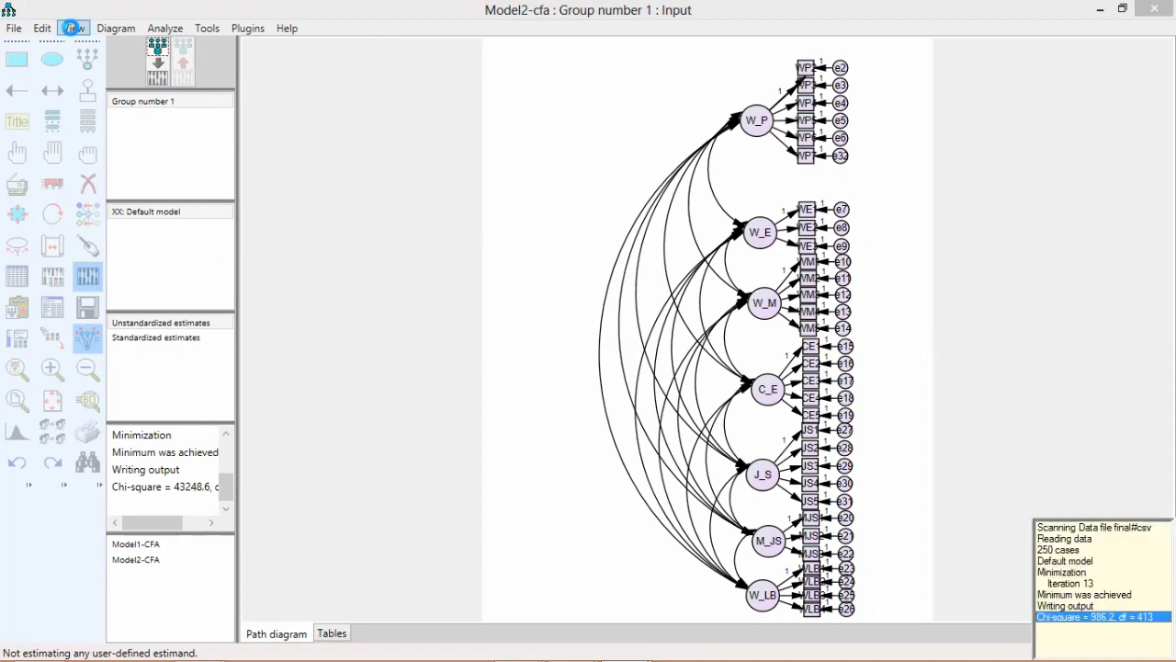
left_click(72, 28)
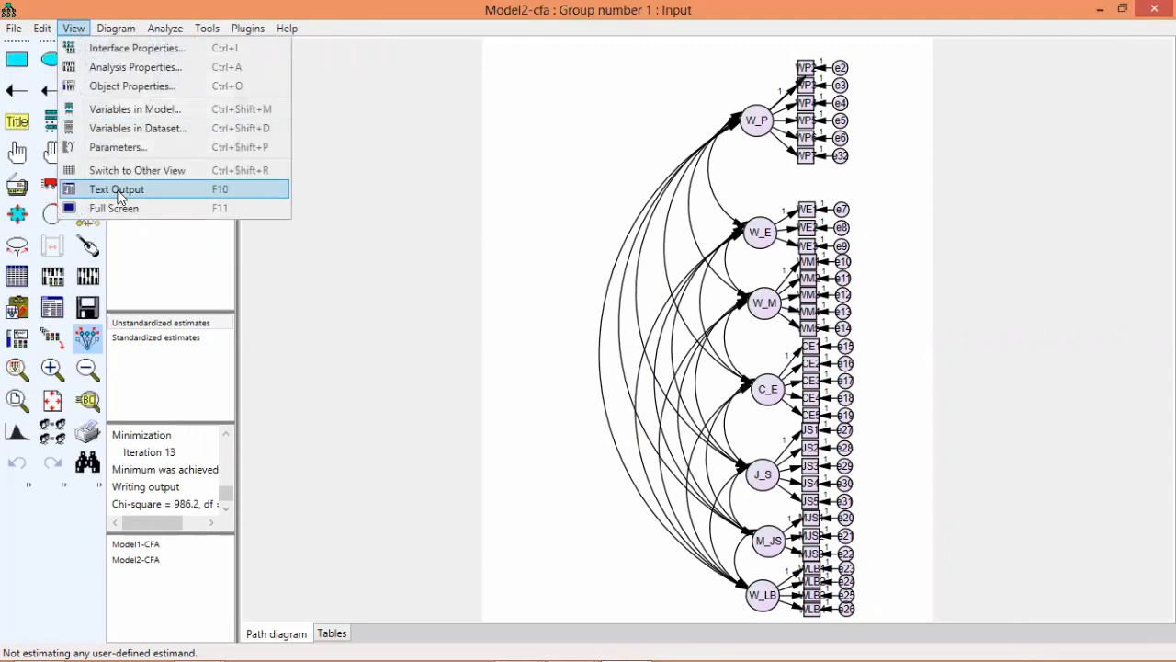
left_click(119, 191)
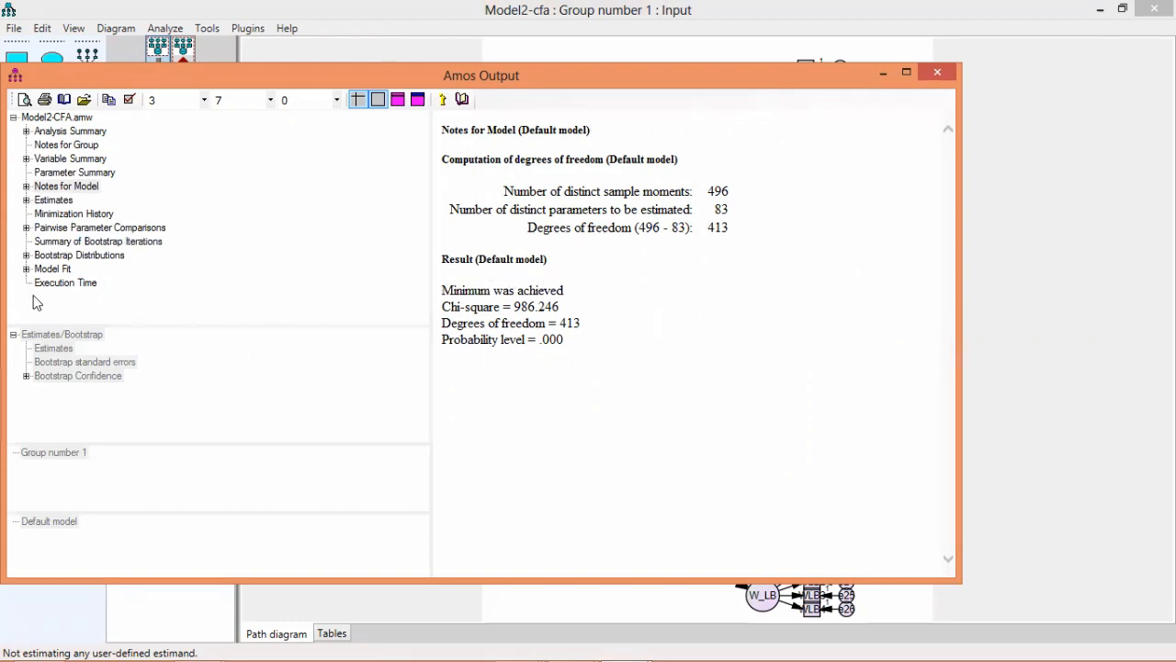
left_click(52, 269)
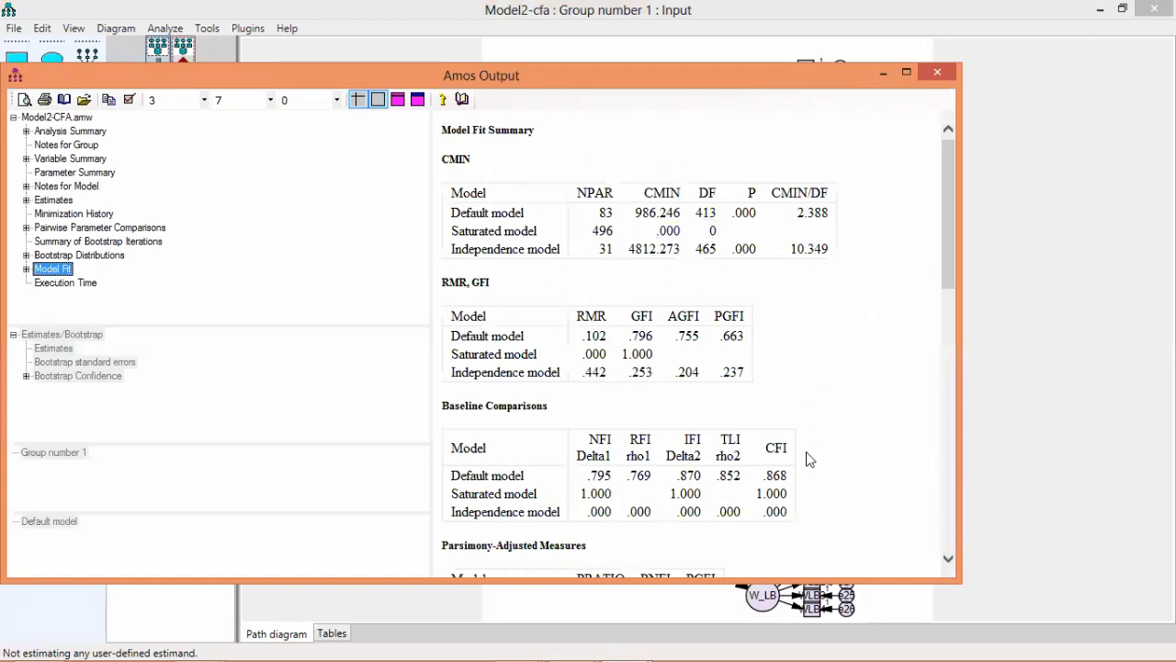
left_click_drag(954, 202, 966, 144)
Examine the standardized regression weights of all indicators for weak loadings, and close the output window.
left_click(51, 199)
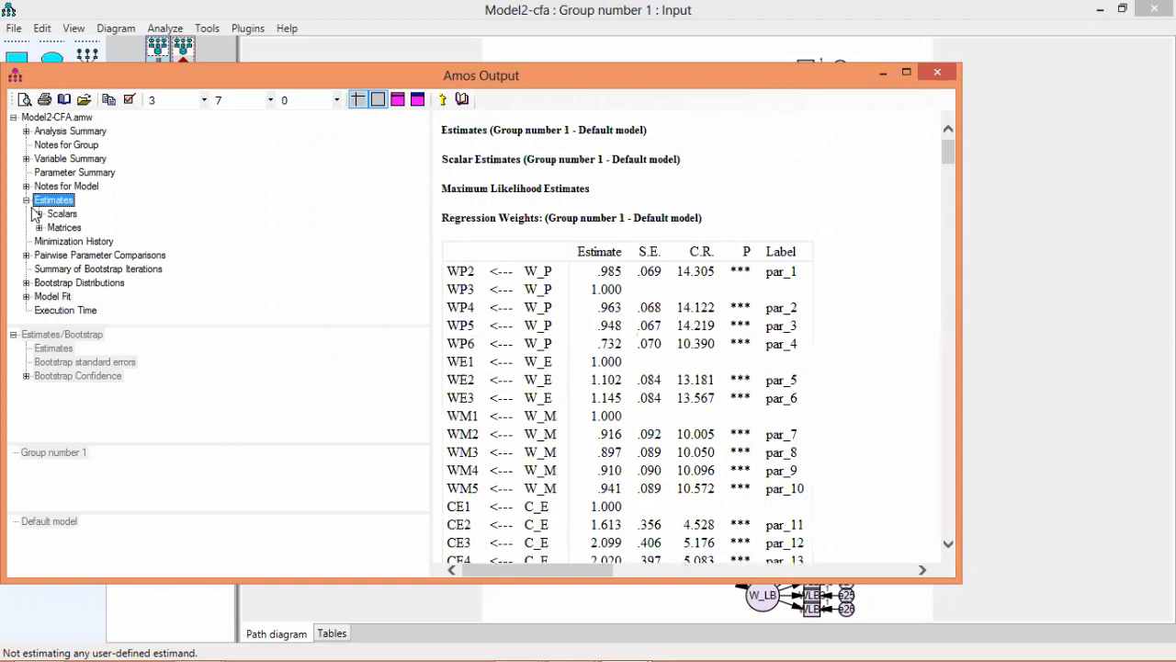
left_click(62, 213)
left_click(84, 240)
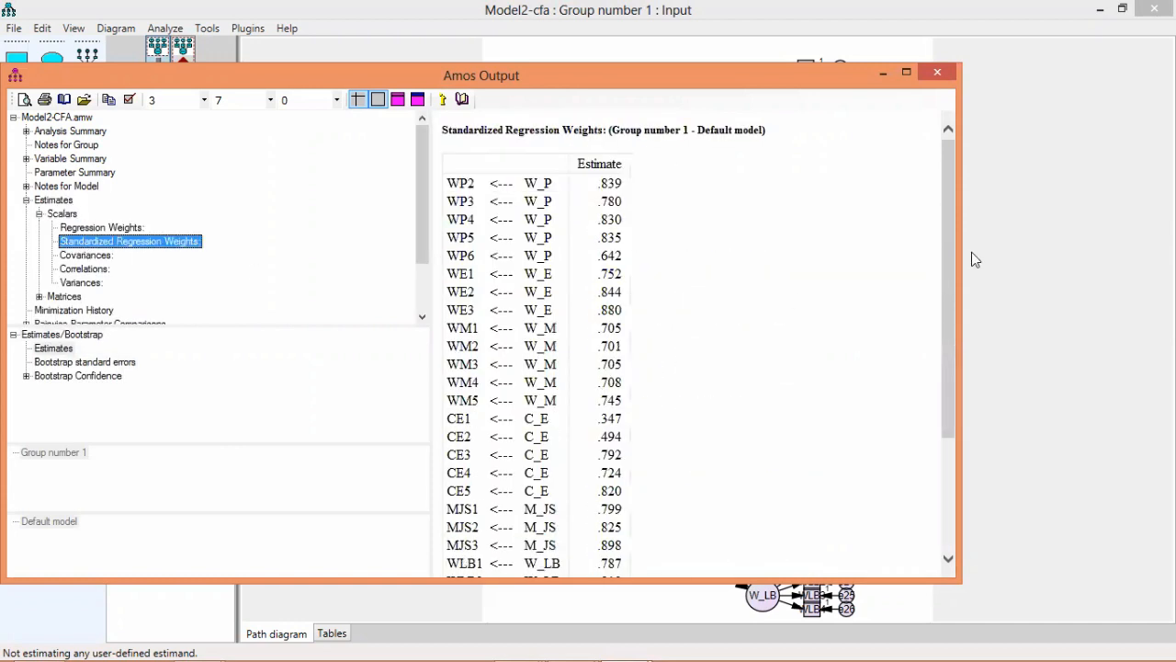
left_click_drag(952, 323, 956, 438)
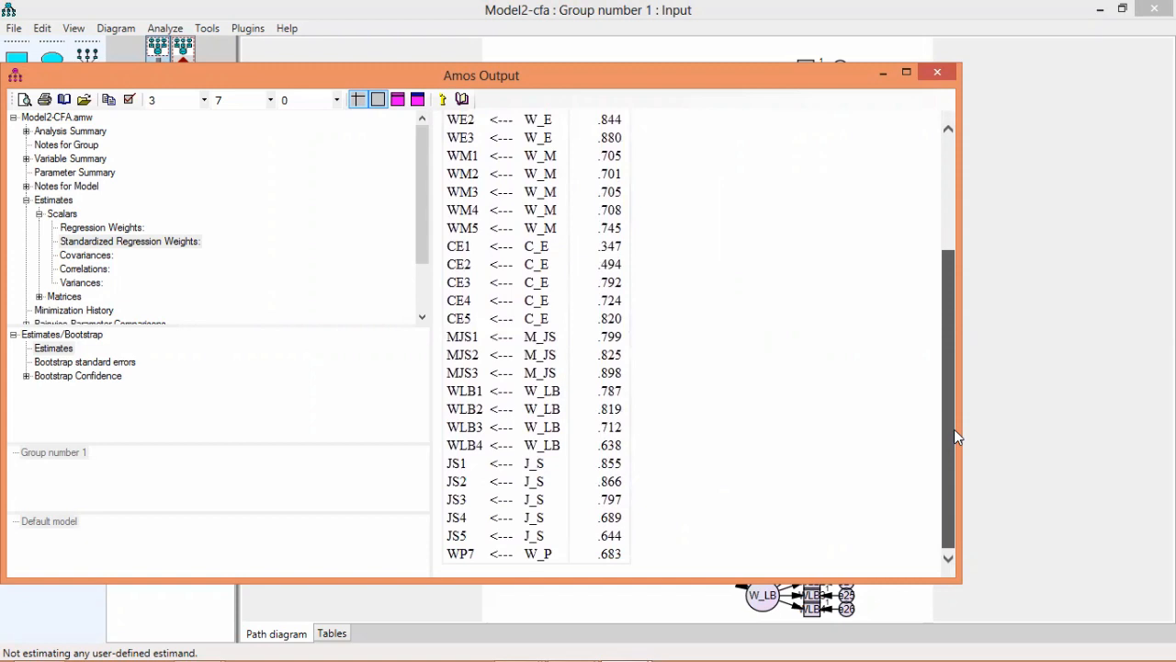
mouse_move(954, 432)
left_mouse_down()
mouse_move(953, 285)
mouse_move(953, 422)
left_mouse_up()
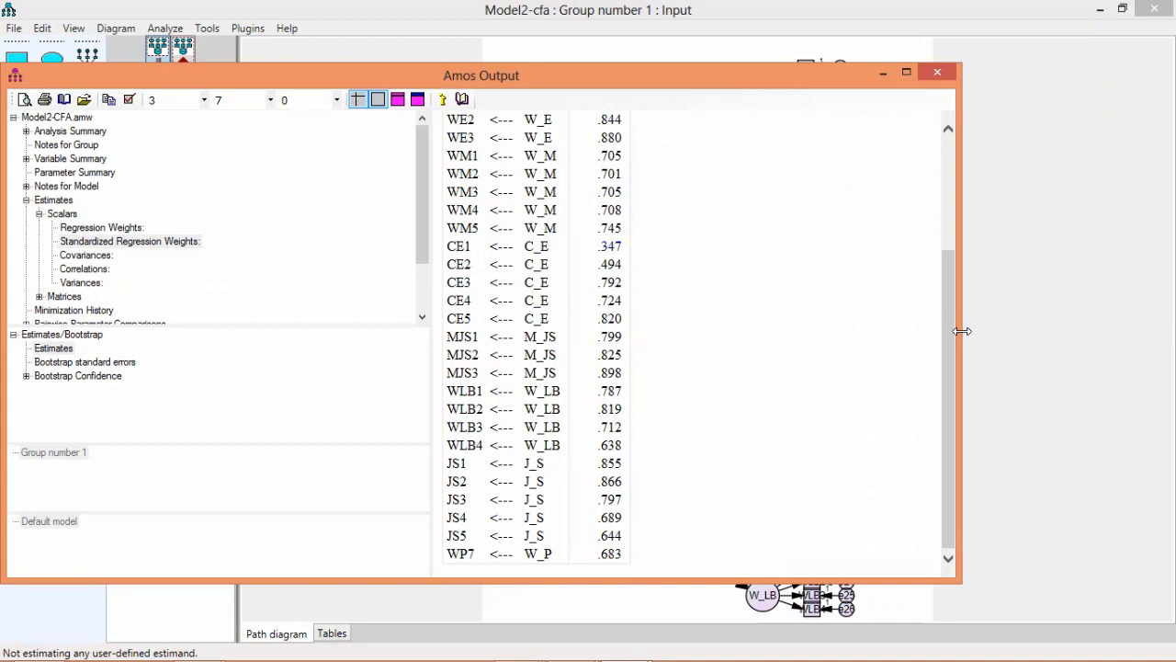
left_click_drag(954, 410, 954, 411)
left_click_drag(940, 358, 929, 201)
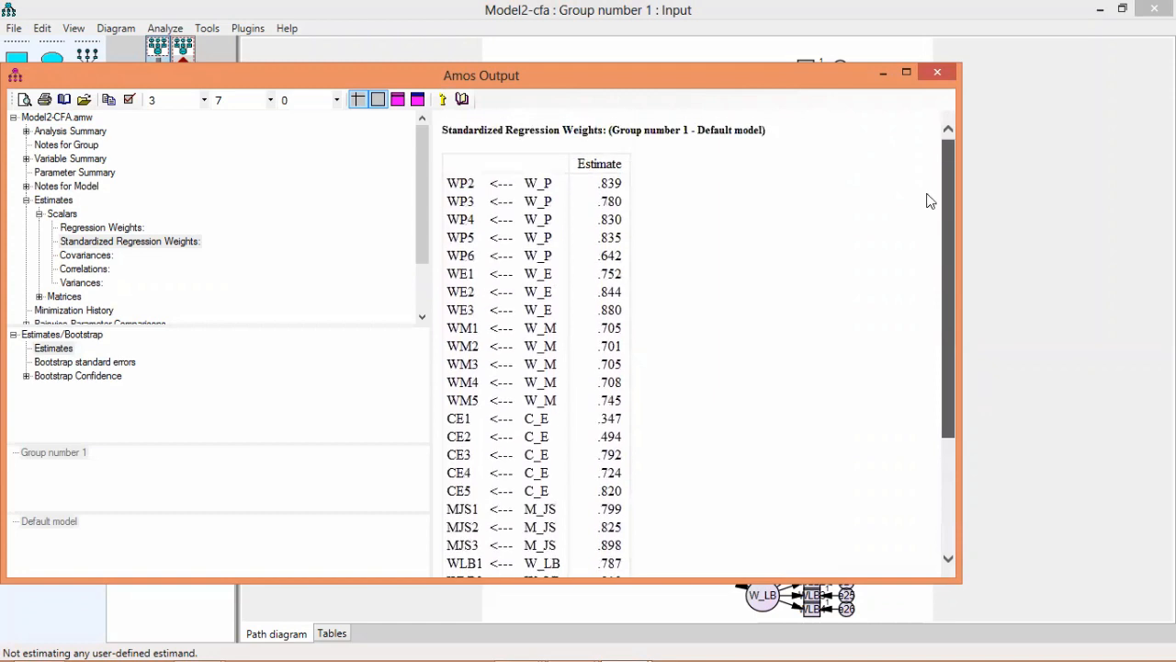
scroll(929, 286, "down", 2)
scroll(930, 266, "up", 2)
scroll(926, 275, "down", 3)
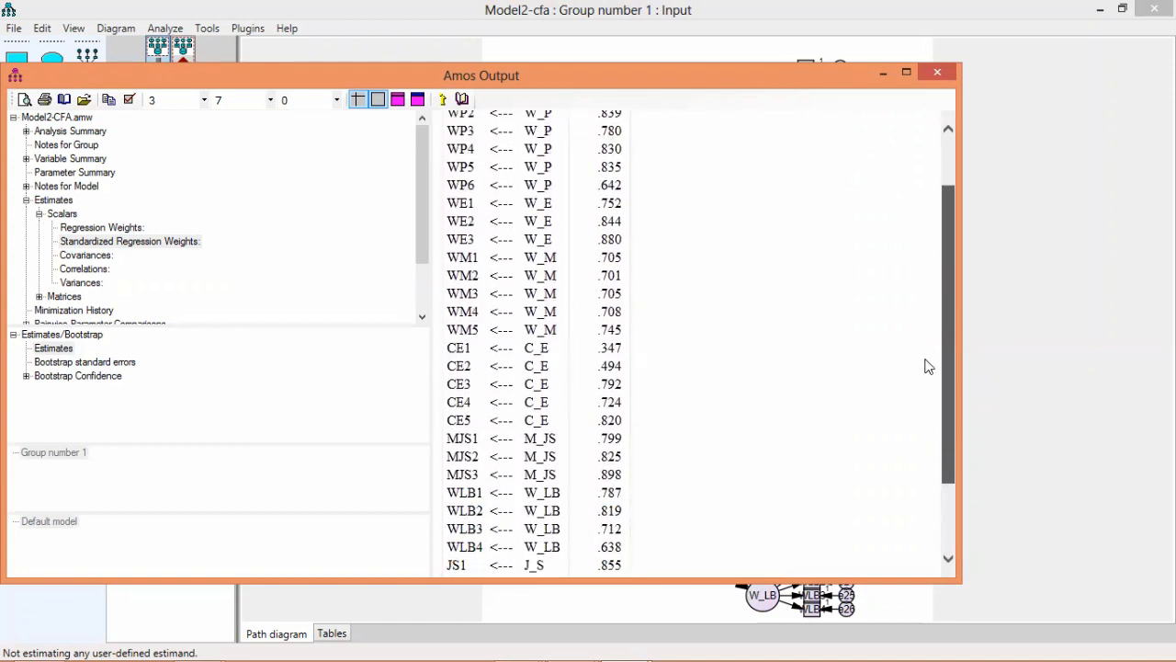
left_click(938, 73)
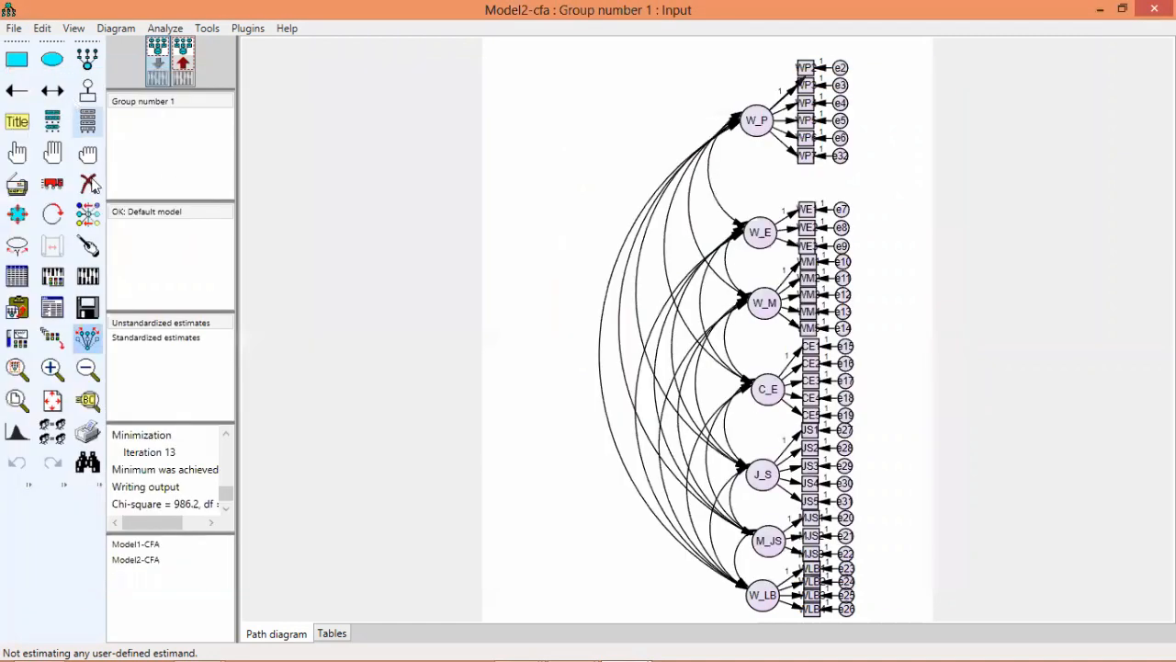
Erase indicator CE1 from C_E along with its error term e15.
left_click(89, 186)
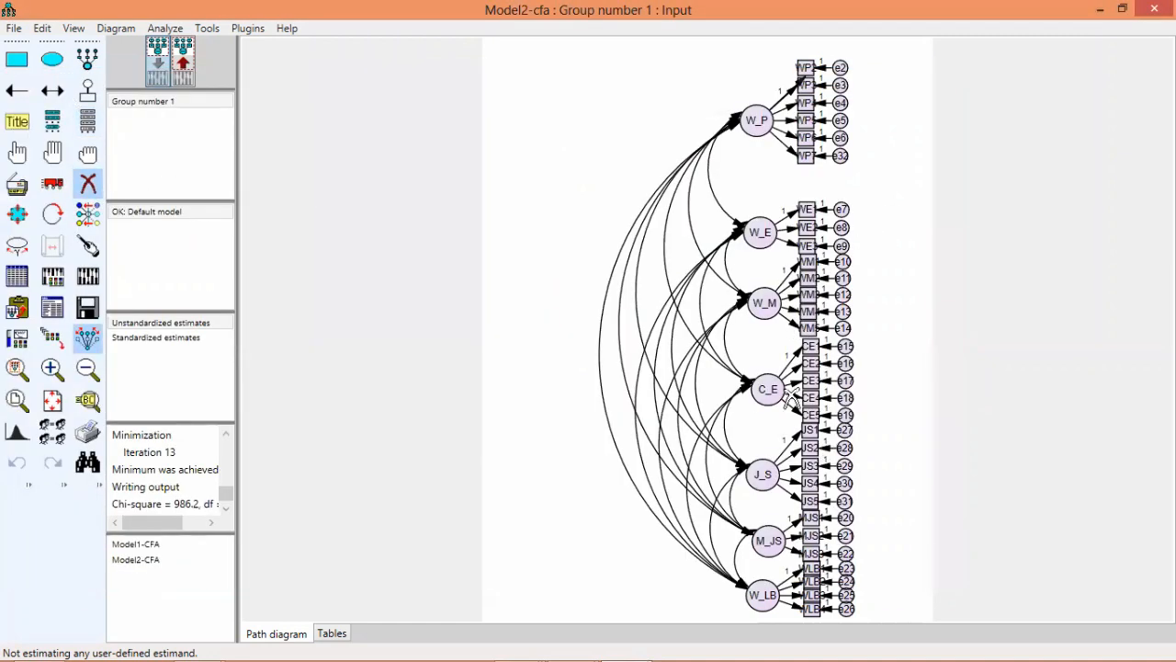
left_click(810, 347)
left_click(844, 346)
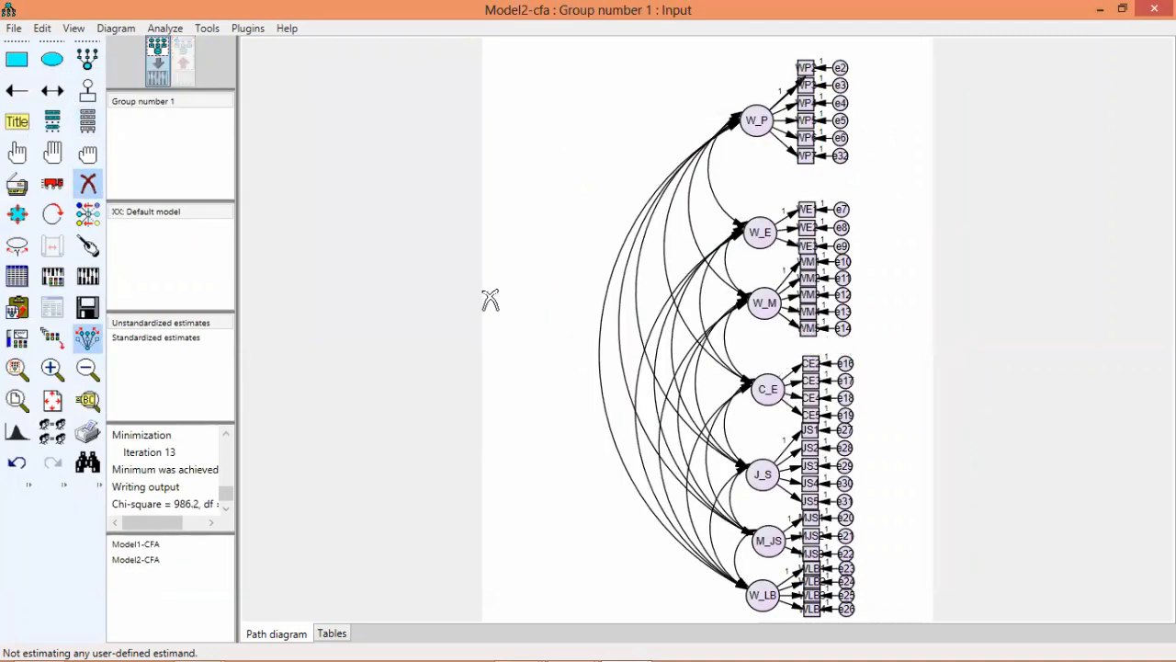
Set the regression weight of the path from C_E to CE2 to 1 and close the object properties.
left_click(17, 91)
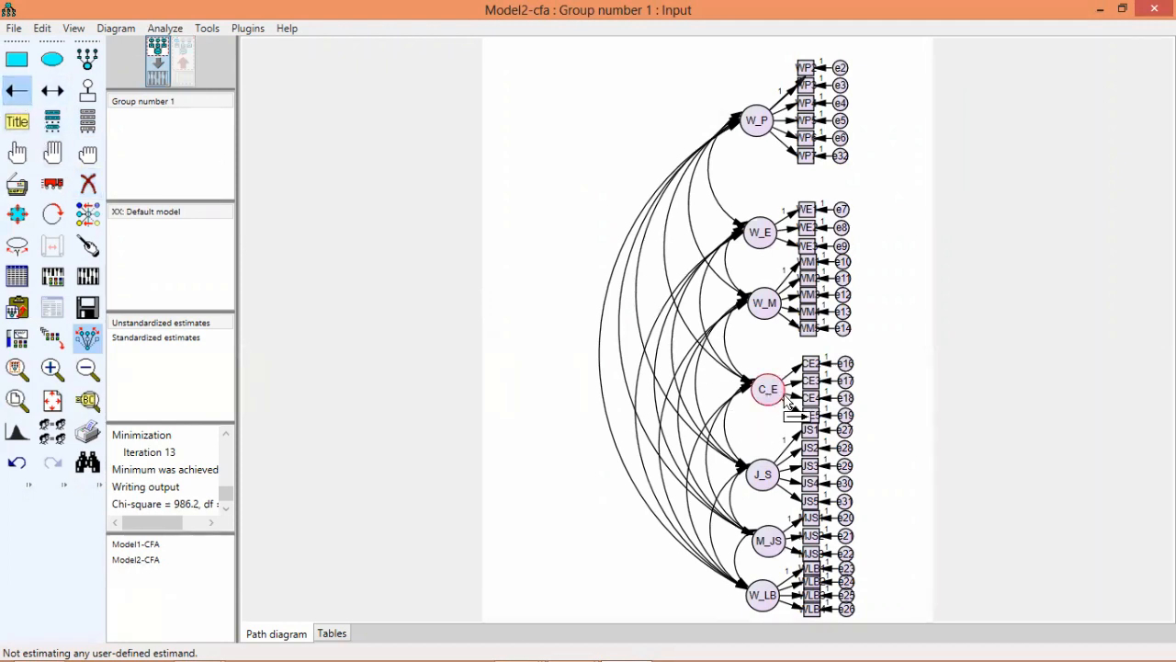
double_click(797, 368)
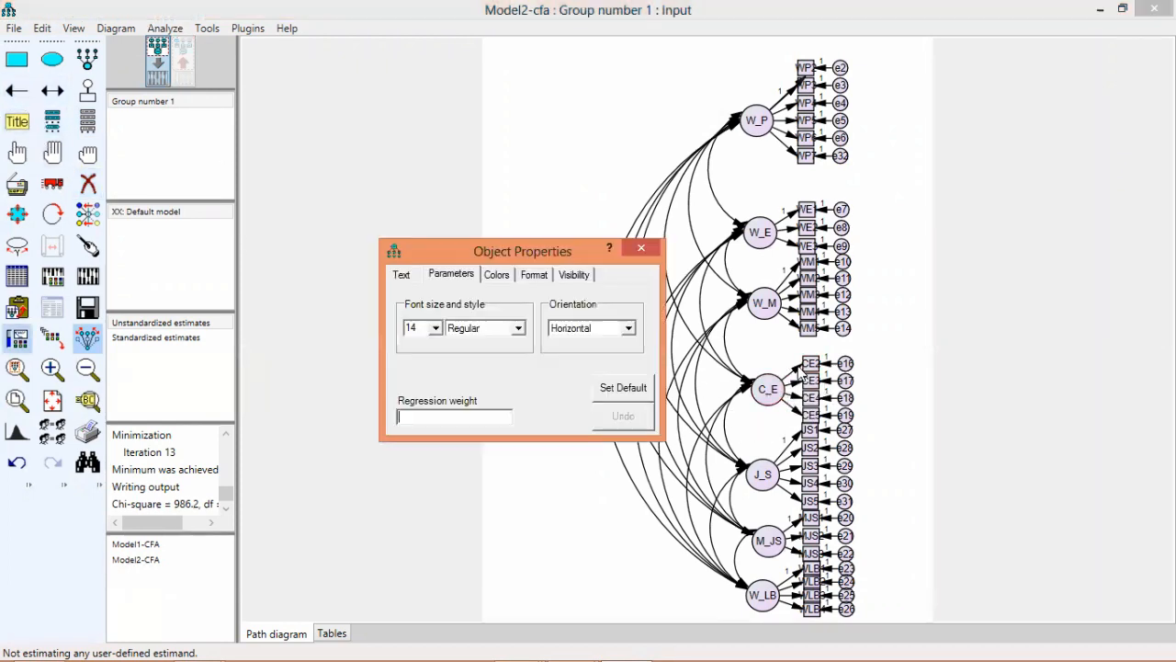
left_click(413, 414)
type("1")
left_click(640, 250)
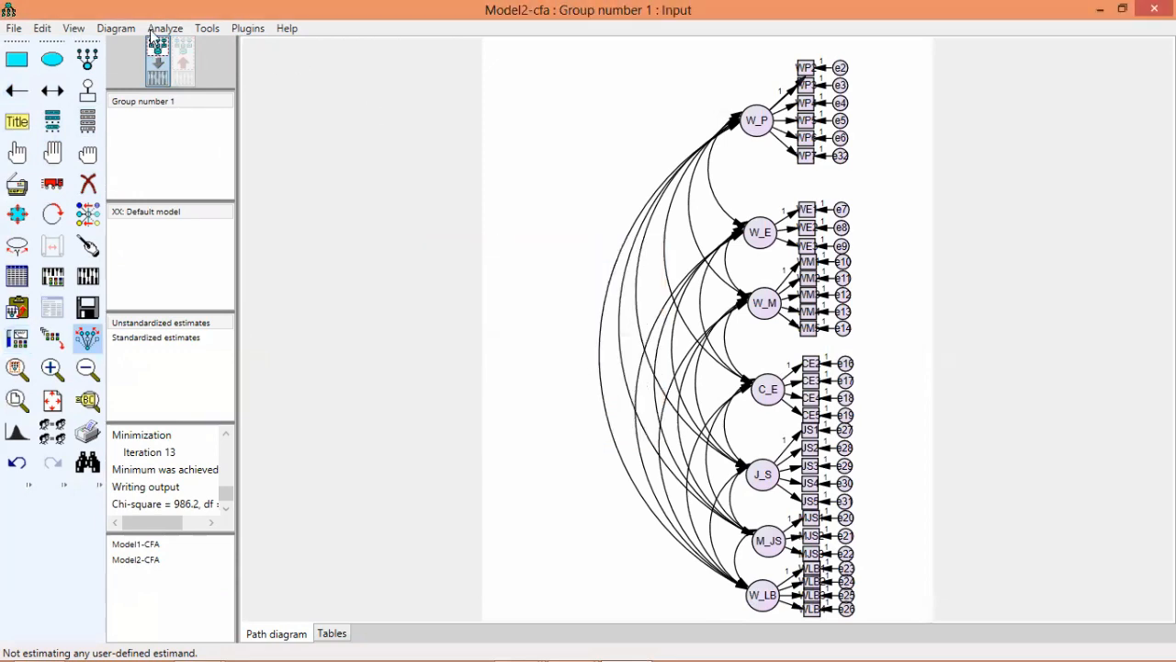
Recalculate the estimates without CE1 and review the Model Fit summary in the text output.
left_click(149, 30)
left_click(158, 43)
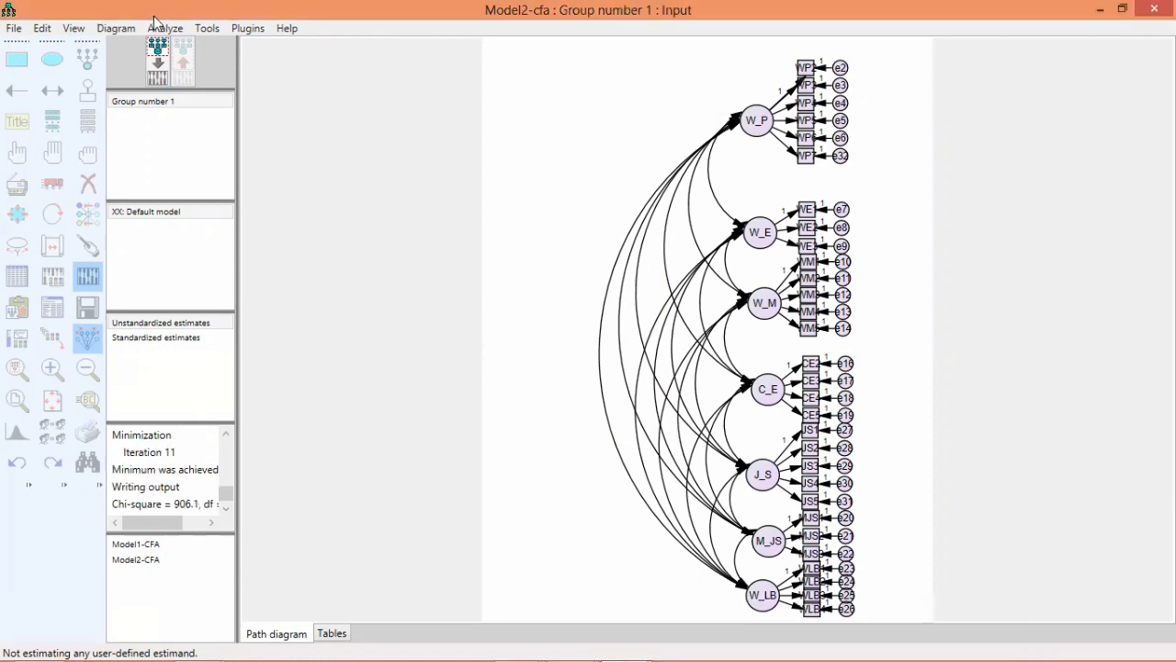
left_click(73, 27)
left_click(119, 188)
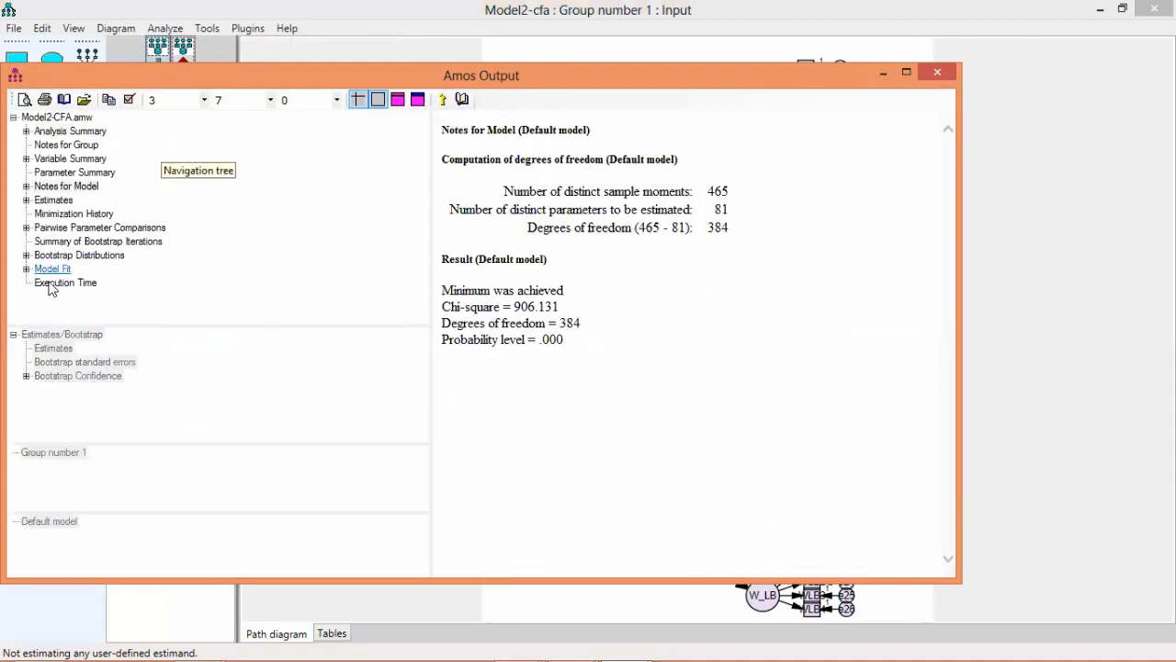
left_click(51, 271)
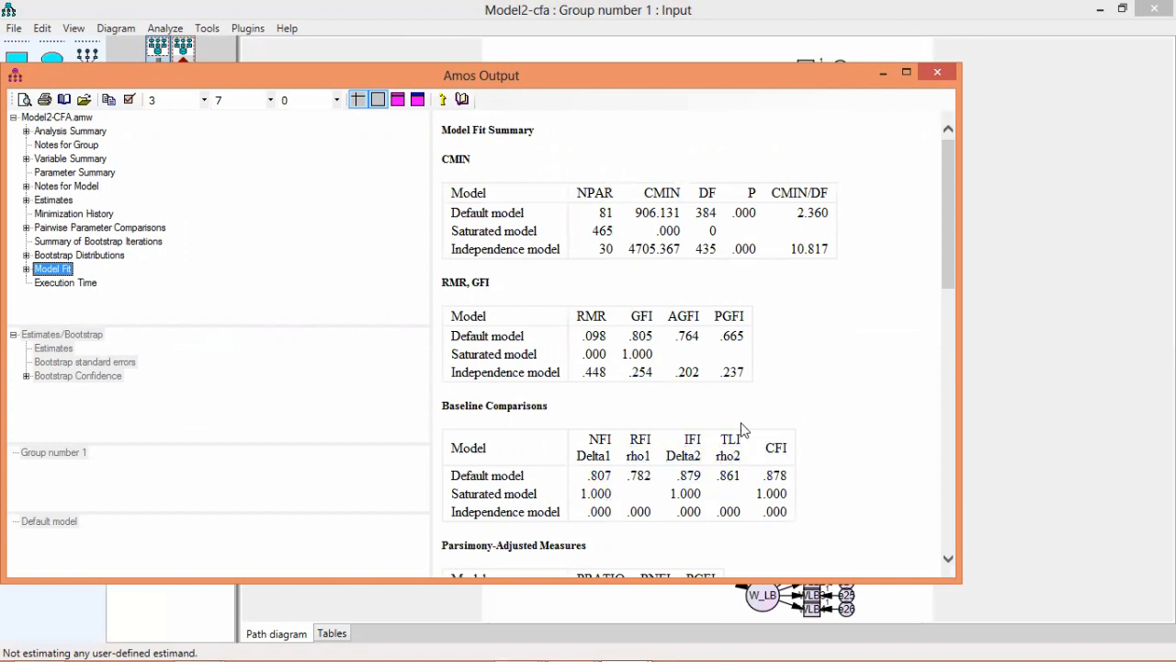
left_click_drag(952, 184, 50, 268)
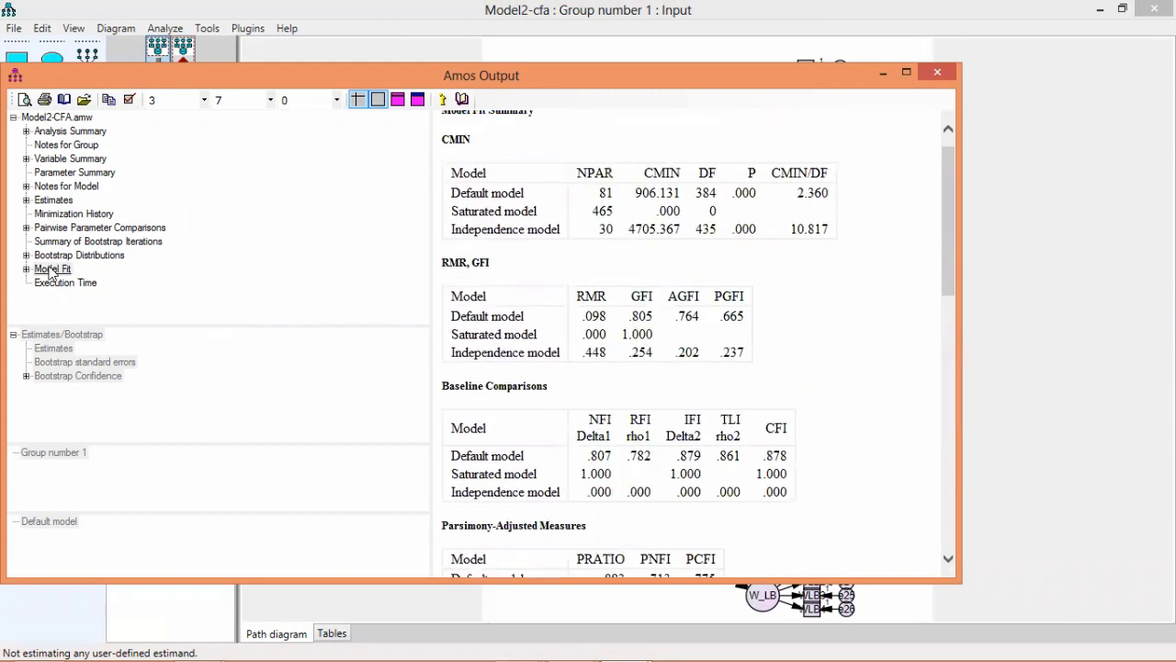
Check the standardized regression weights of the re-estimated model for remaining weak indicators, and close the output window.
left_click(25, 200)
left_click(38, 214)
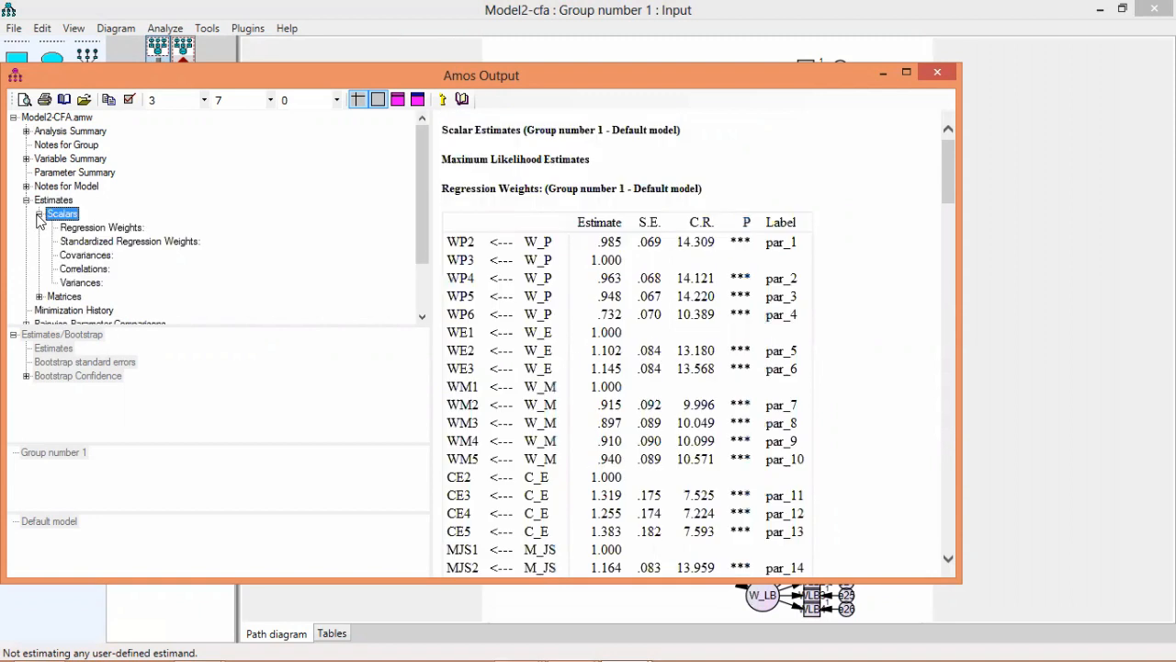
left_click(81, 244)
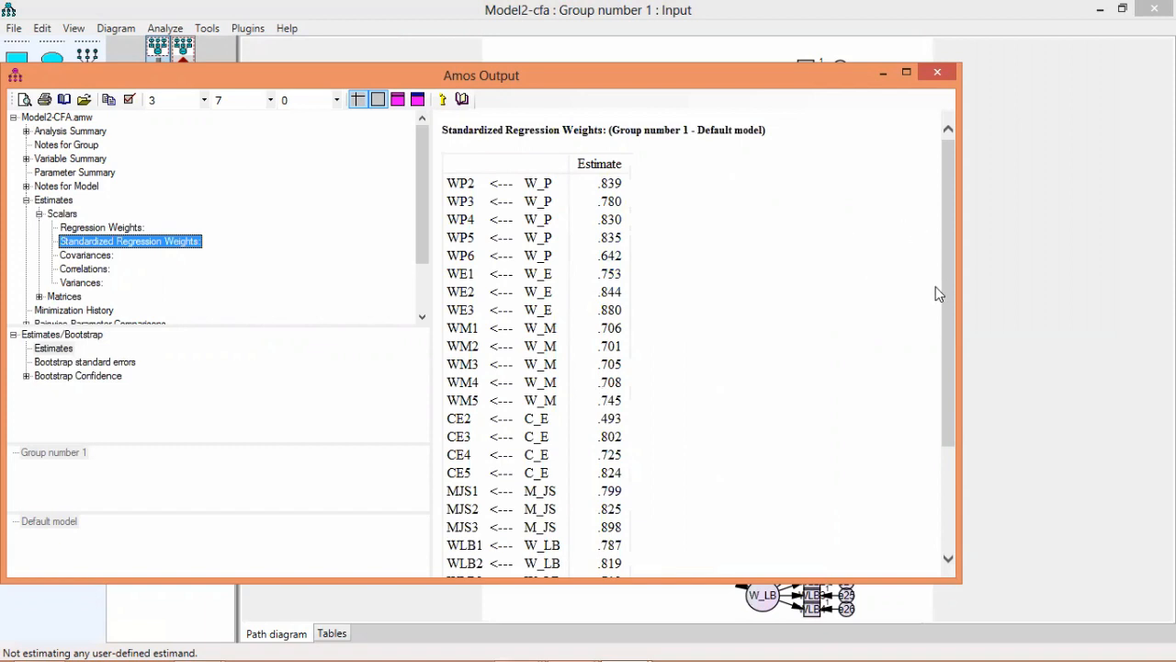
left_click_drag(949, 310, 958, 438)
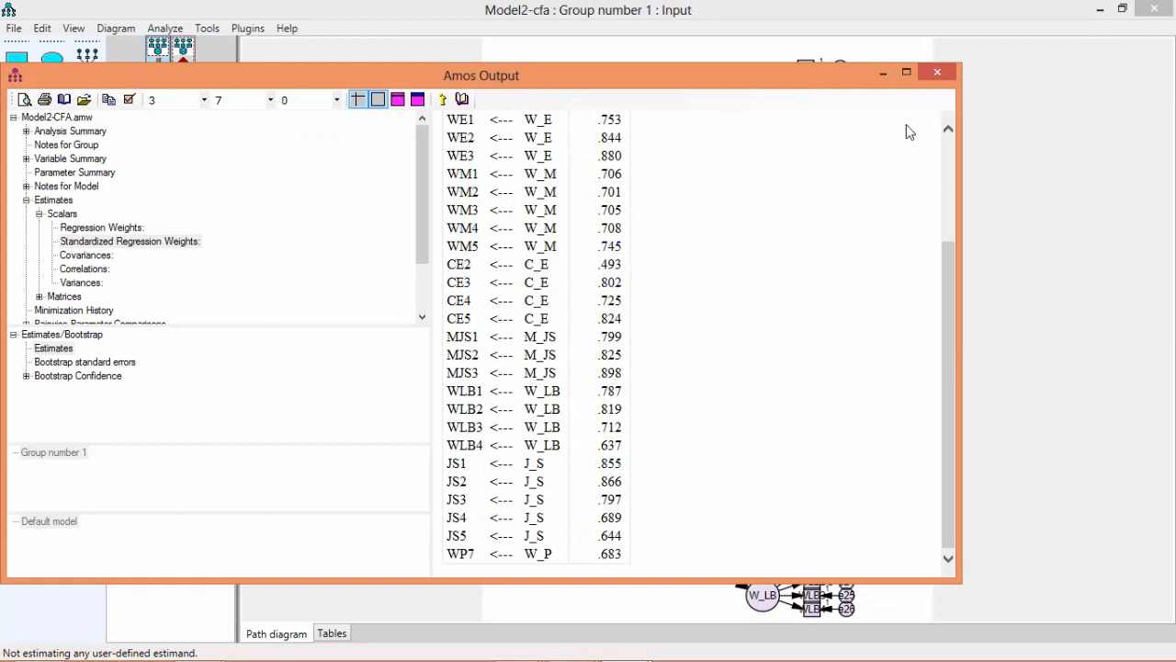
left_click(937, 72)
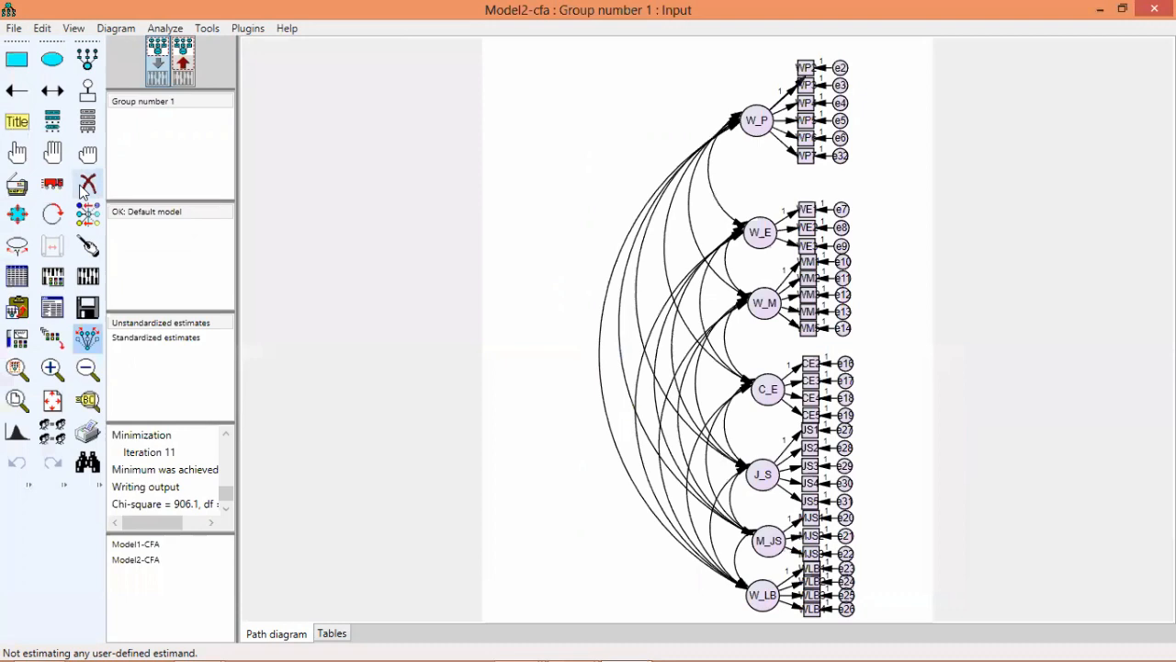
Erase indicators CE2, WLB4 and JS5 along with their error terms e16, e26 and e31.
left_click(812, 363)
left_click(842, 363)
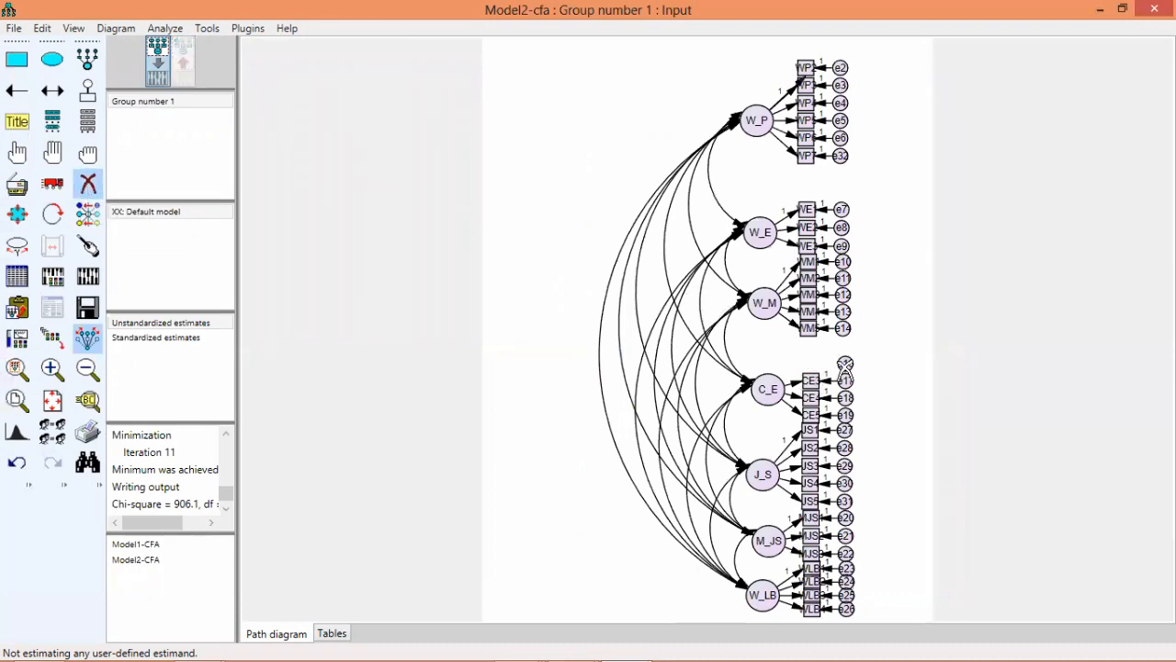
left_click(807, 608)
left_click(846, 608)
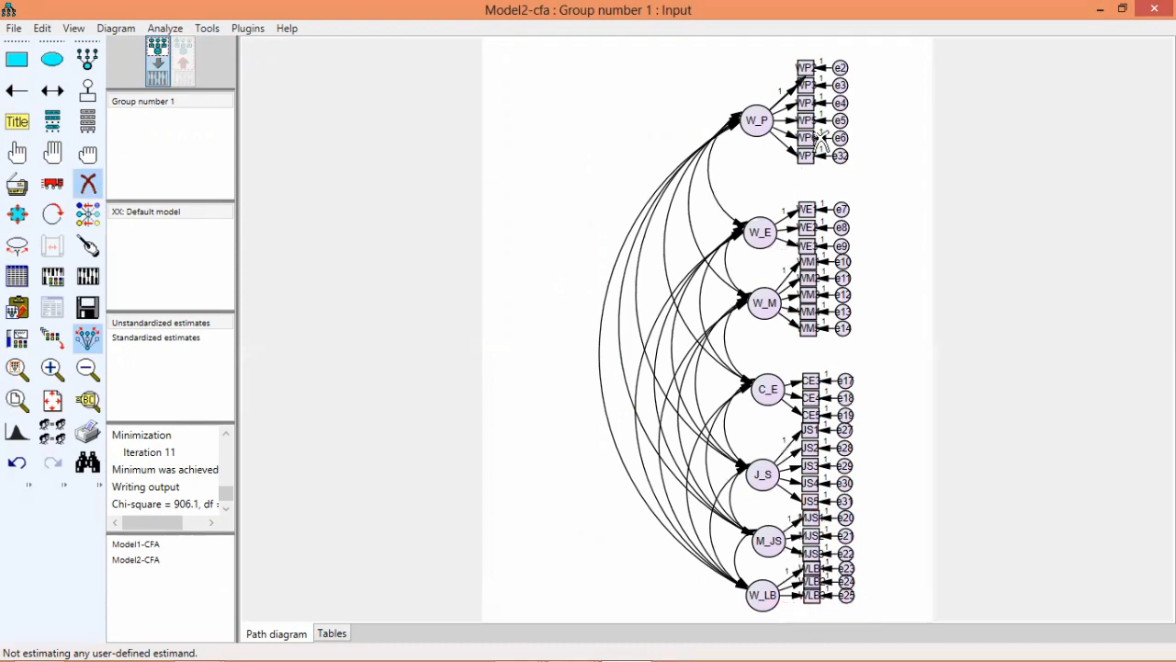
left_click(809, 501)
left_click(844, 501)
Set the regression weight of the path from C_E to one of its remaining indicators to 1 and close the object properties.
left_click(16, 90)
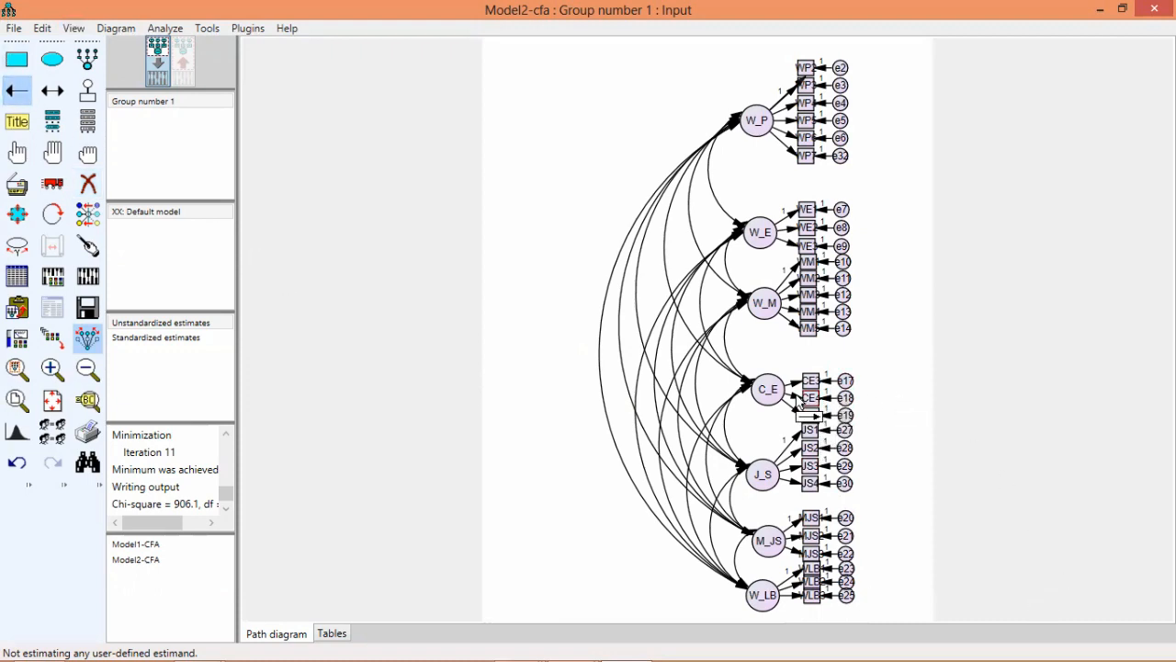
double_click(803, 404)
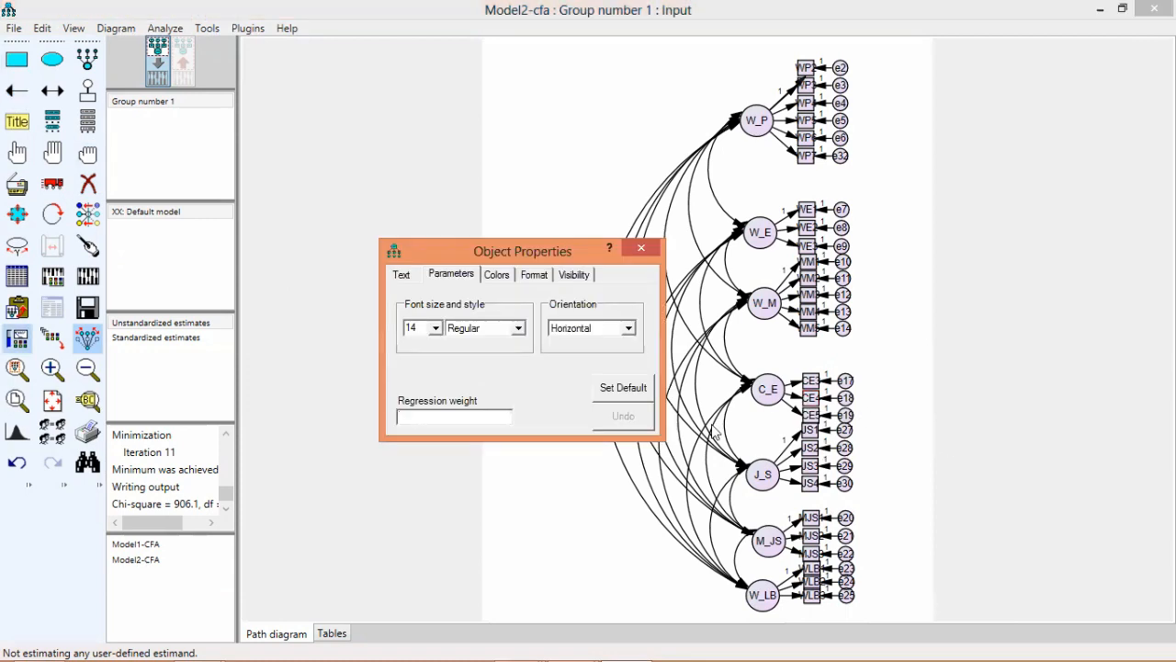
left_click(621, 228)
left_click(632, 250)
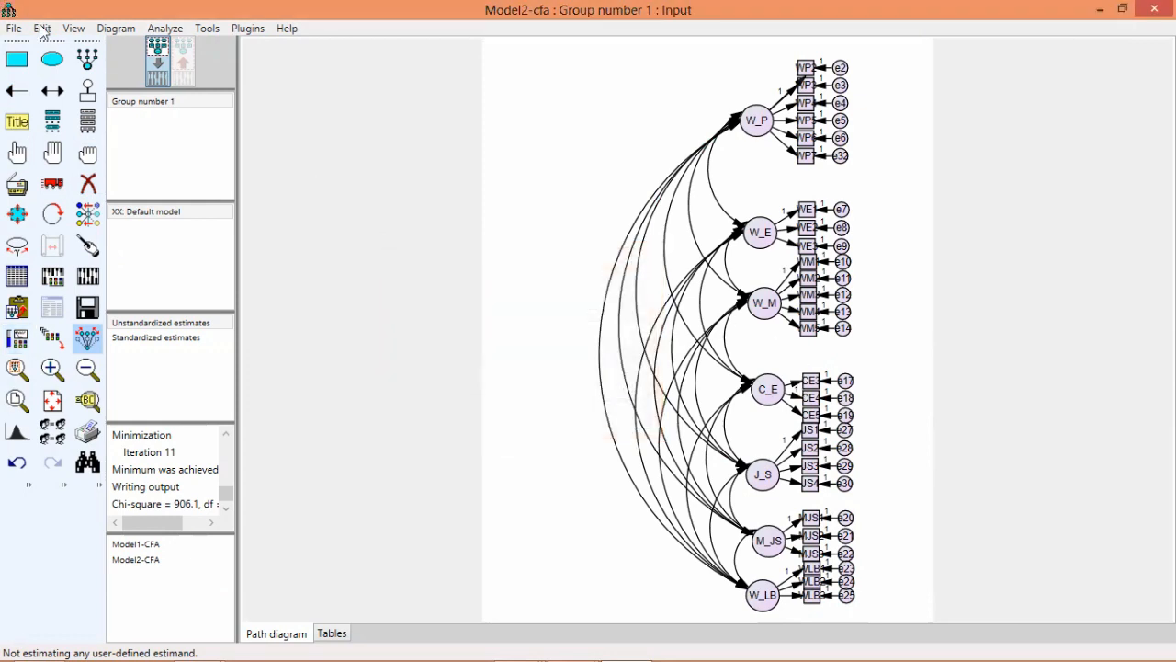
Recalculate the estimates without CE2, WLB4 and JS5, and review the Model Fit summary in the text output.
left_click(165, 29)
left_click(158, 44)
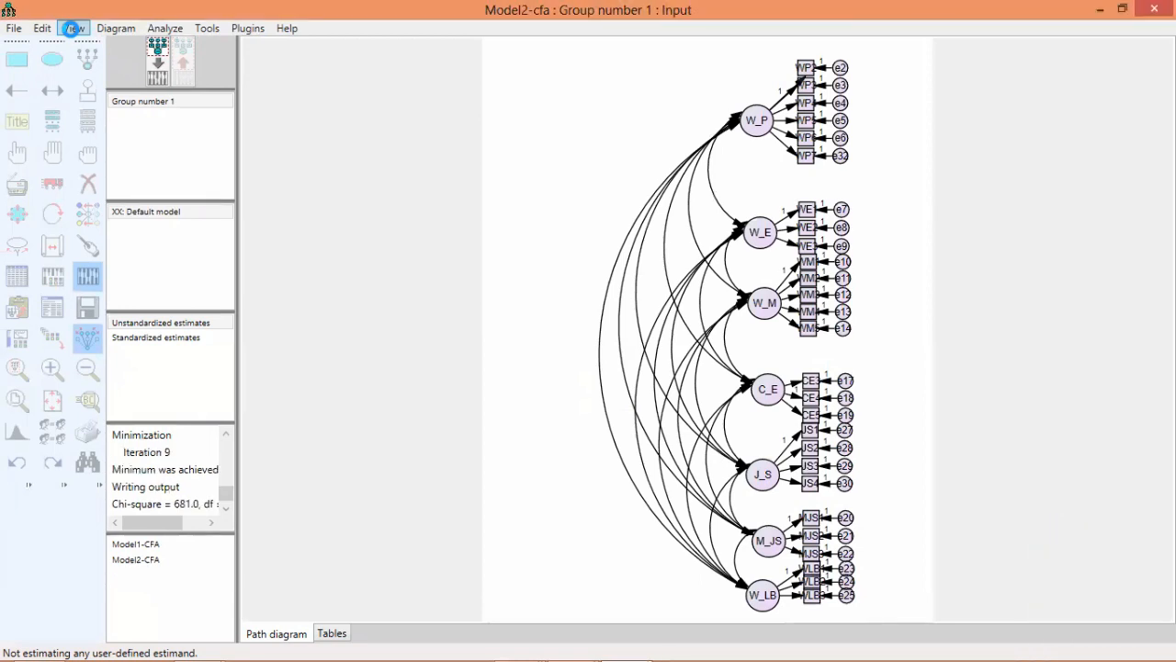
left_click(72, 29)
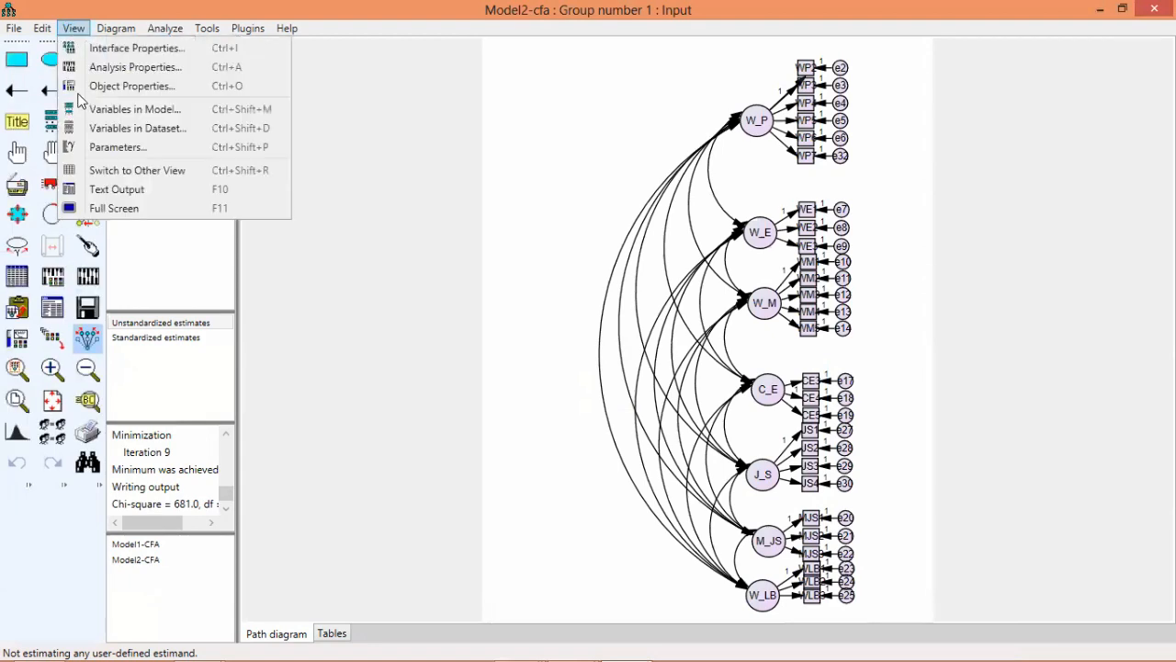
left_click(111, 189)
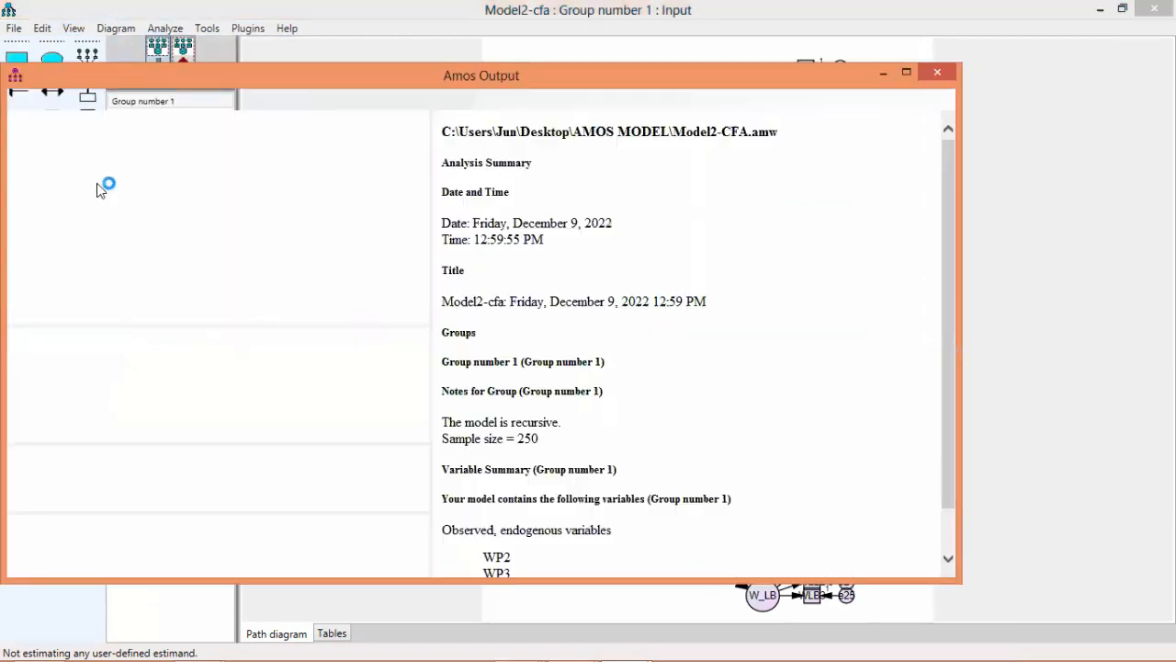
left_click(67, 269)
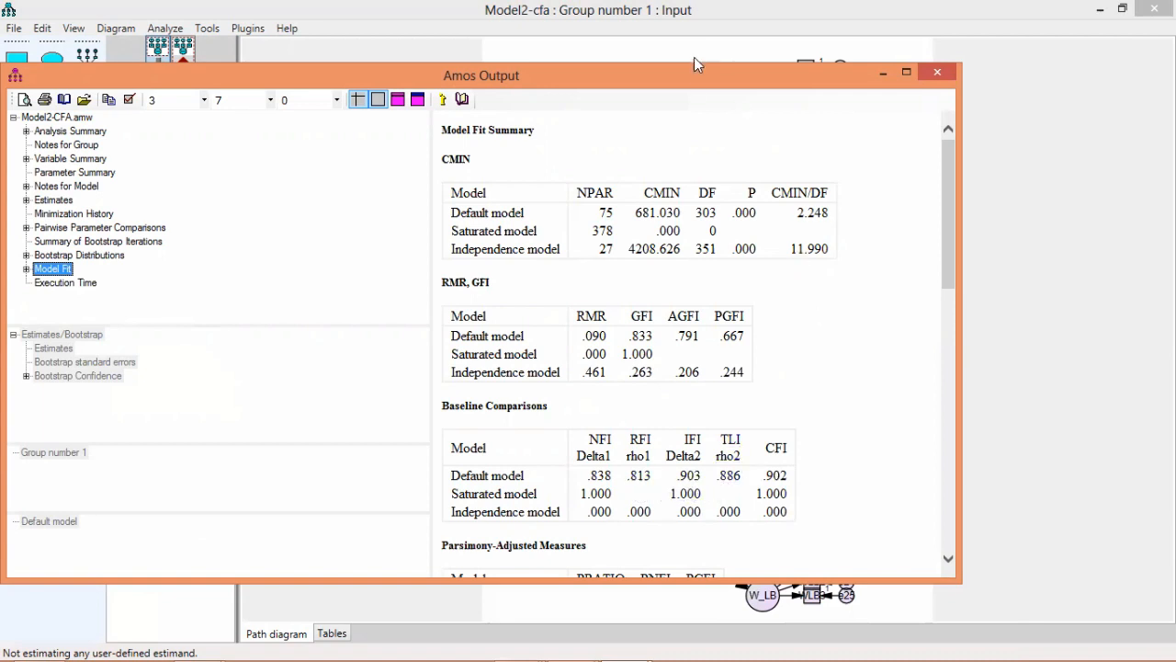
left_click_drag(697, 84, 758, 142)
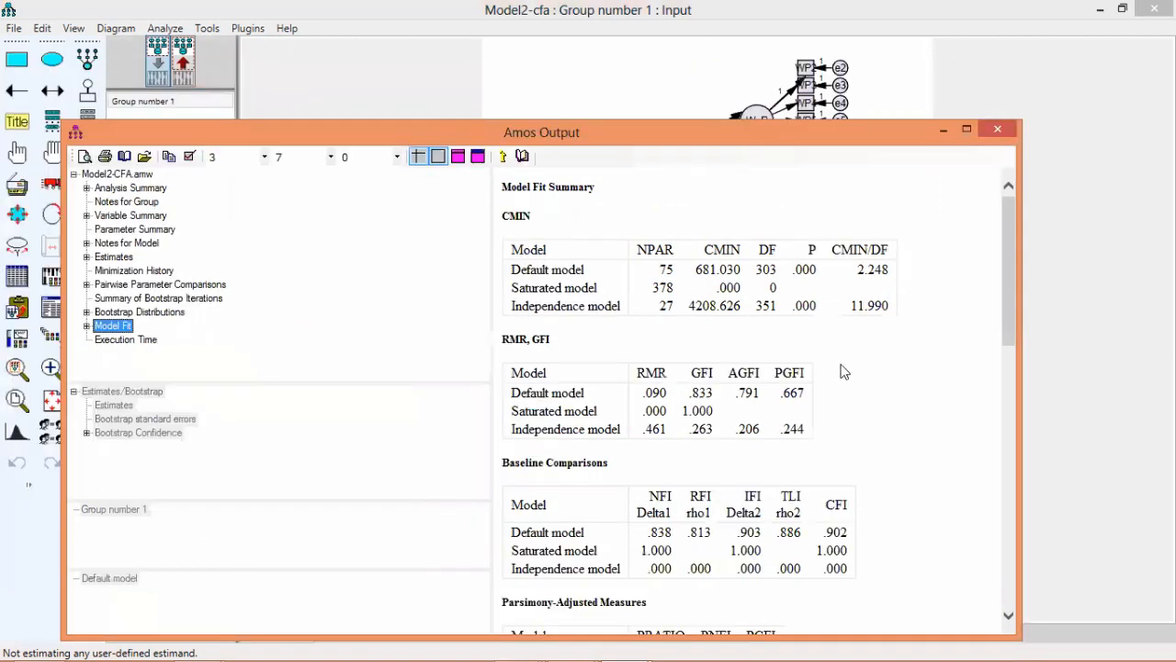
left_click_drag(1009, 304, 976, 239)
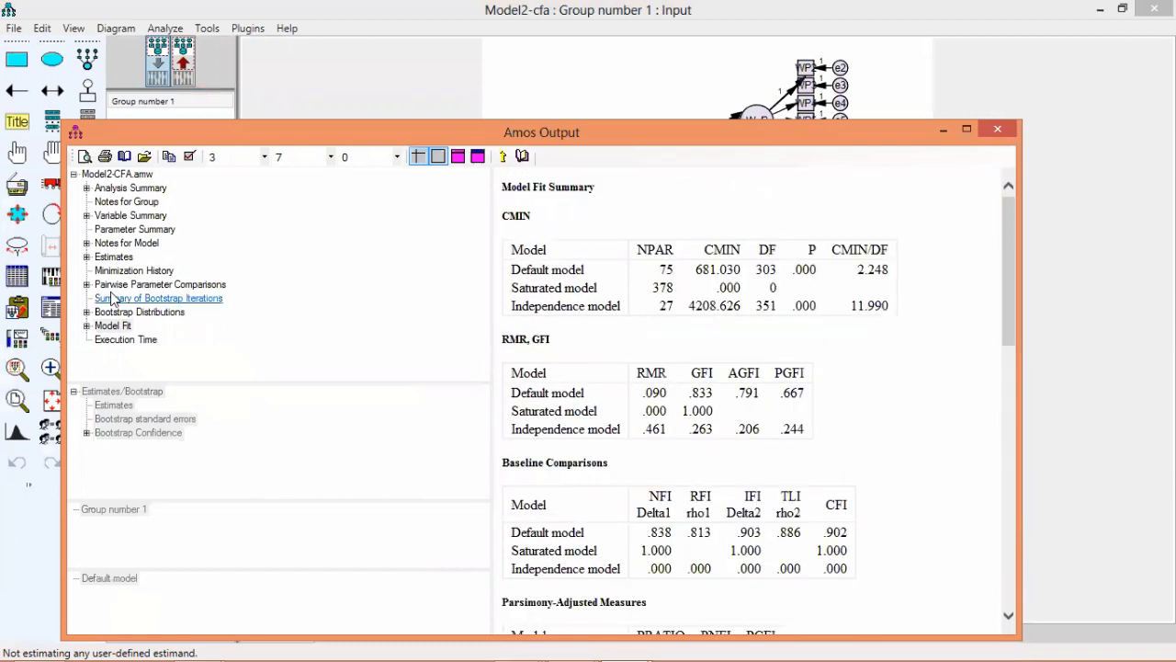
Check the standardized regression weights of all indicators, including WP6, WP7 and JS4, in the estimates output and close the output window.
left_click(87, 259)
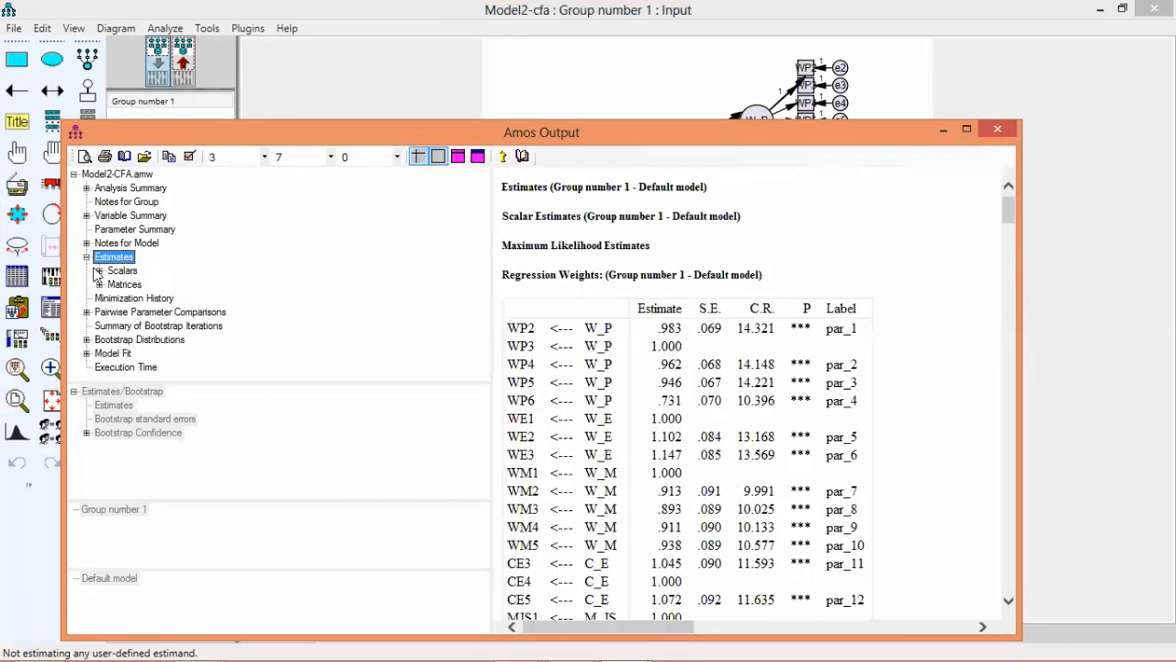
left_click(147, 300)
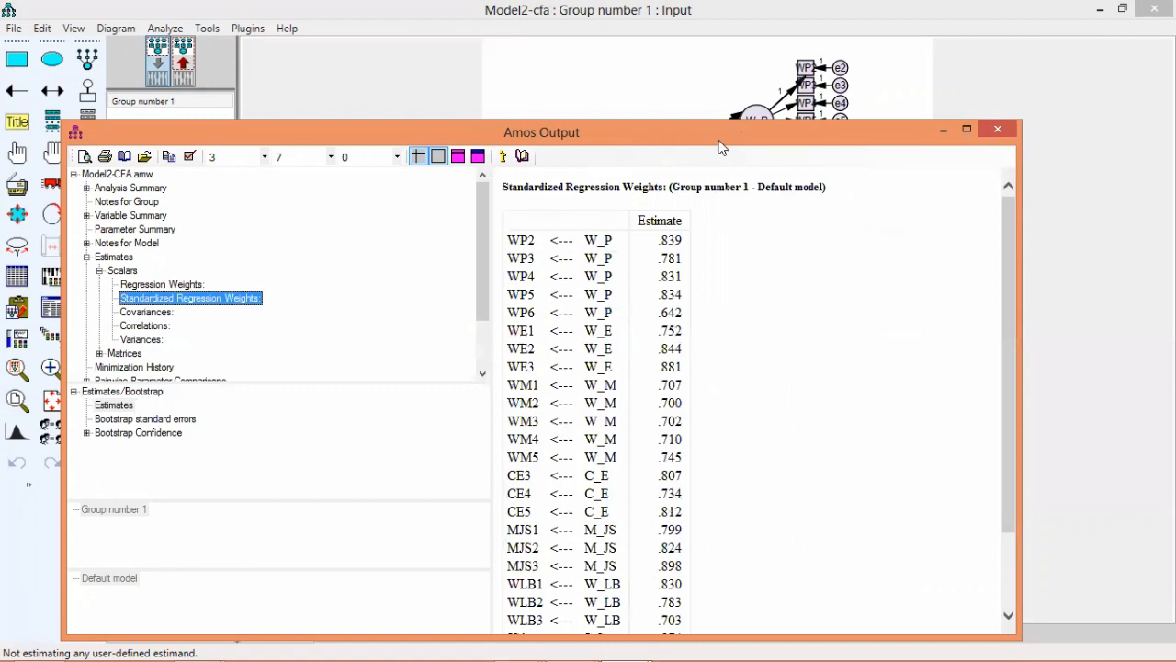
left_click_drag(721, 147, 470, 83)
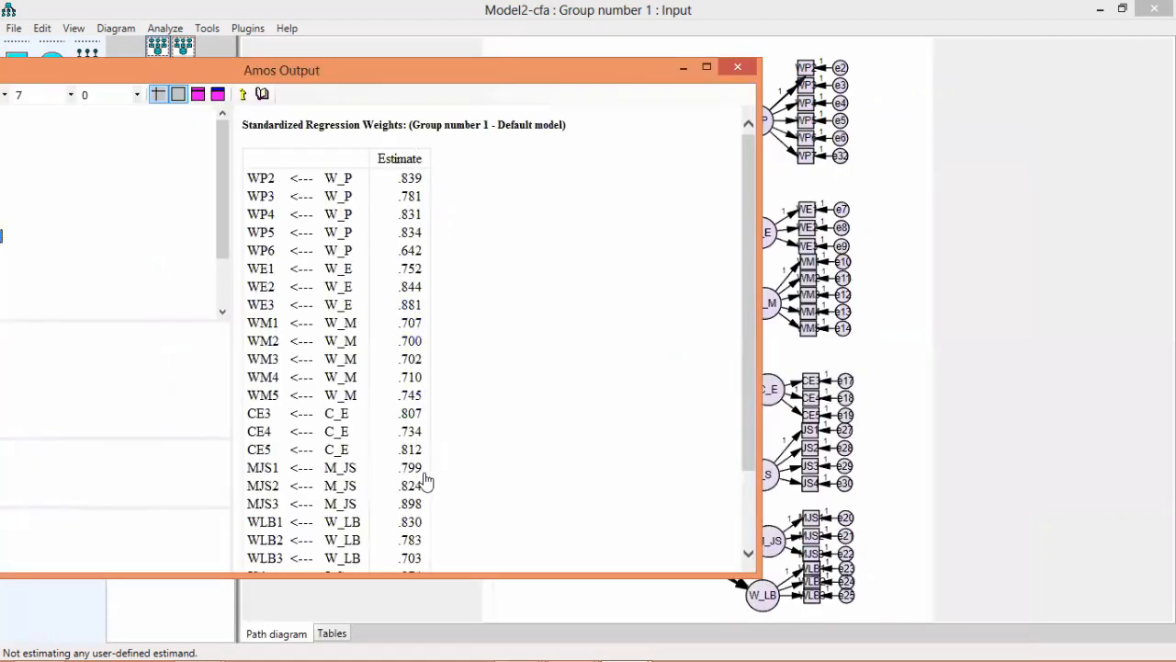
left_click_drag(741, 196, 741, 303)
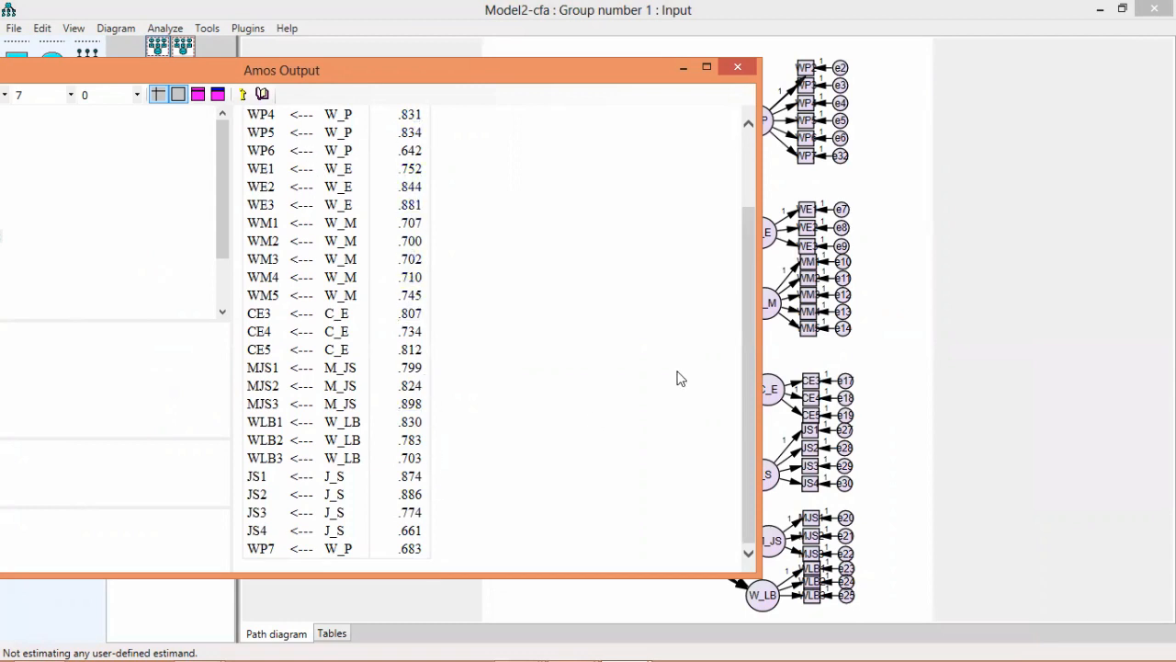
left_click_drag(750, 280, 742, 236)
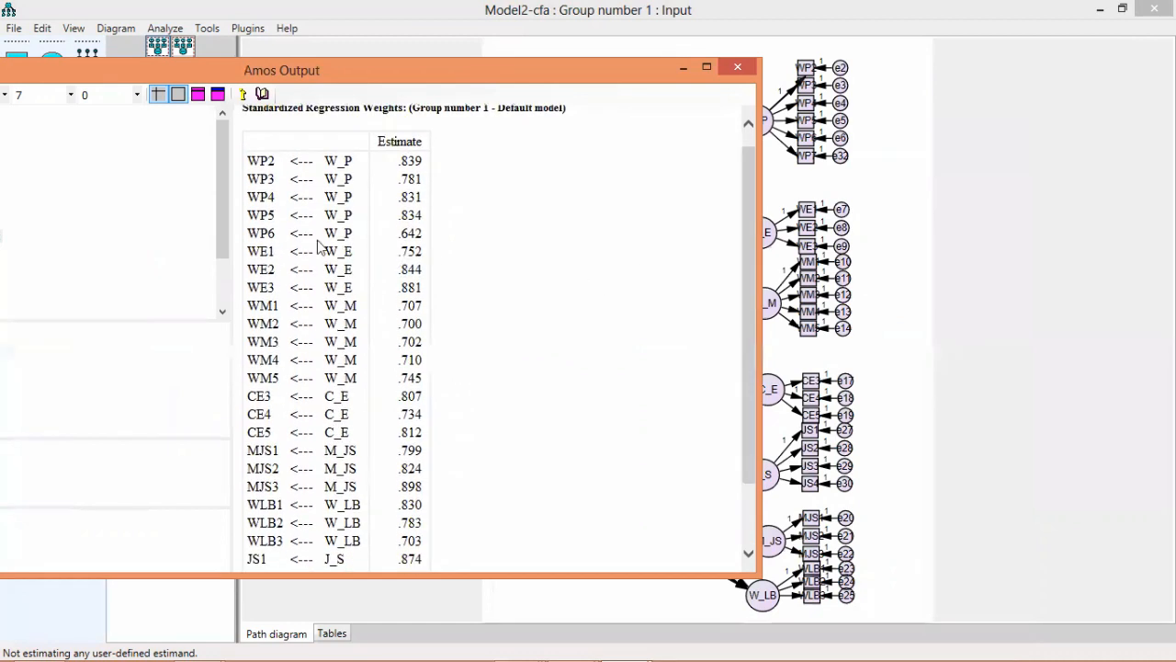
left_click_drag(744, 264, 746, 351)
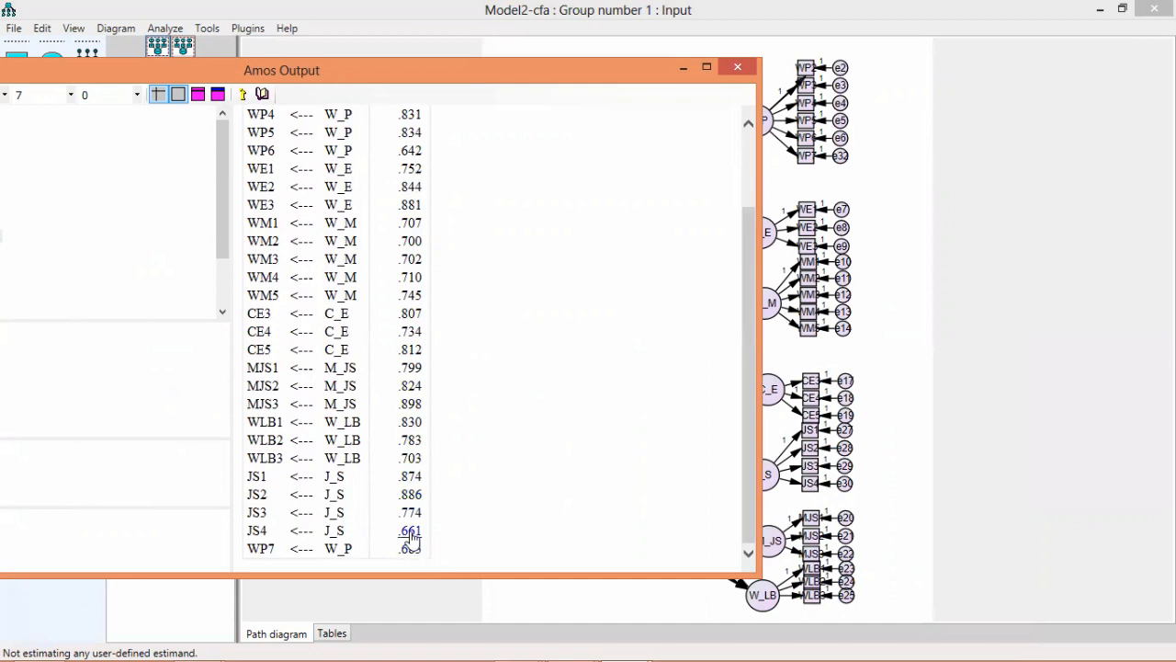
left_click(741, 68)
Erase indicators WP6, WP7 and JS4 from the path diagram along with their error terms e6, e32 and e30.
left_click(88, 186)
left_click(805, 156)
left_click(805, 140)
left_click(840, 155)
left_click(840, 138)
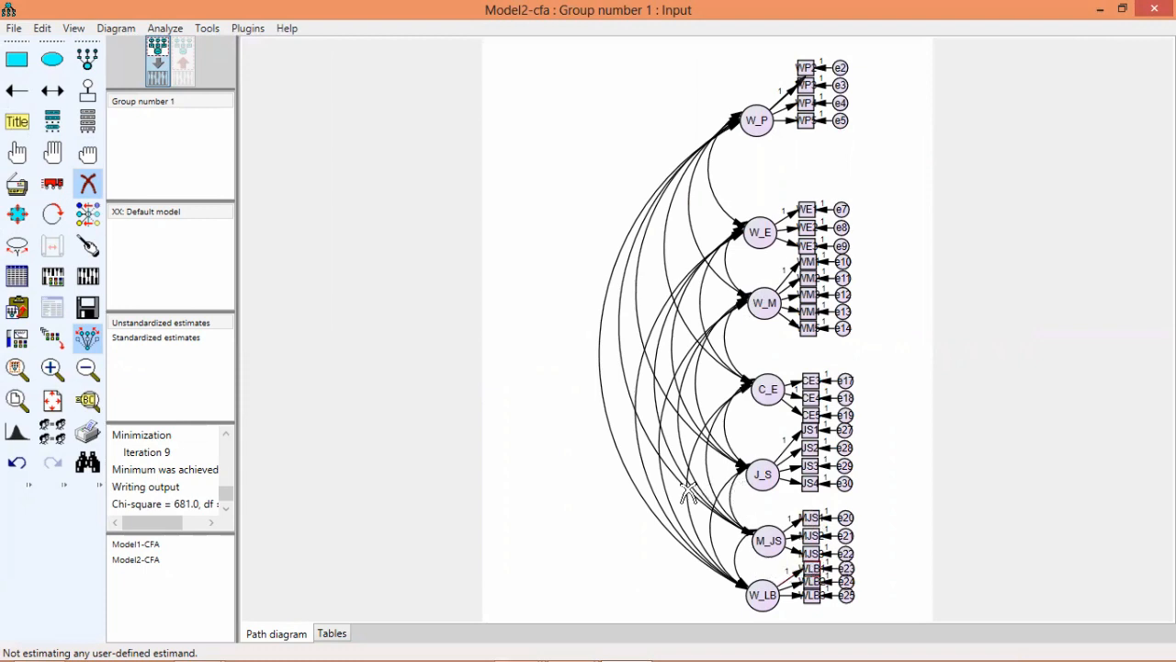
left_click(809, 485)
left_click(845, 483)
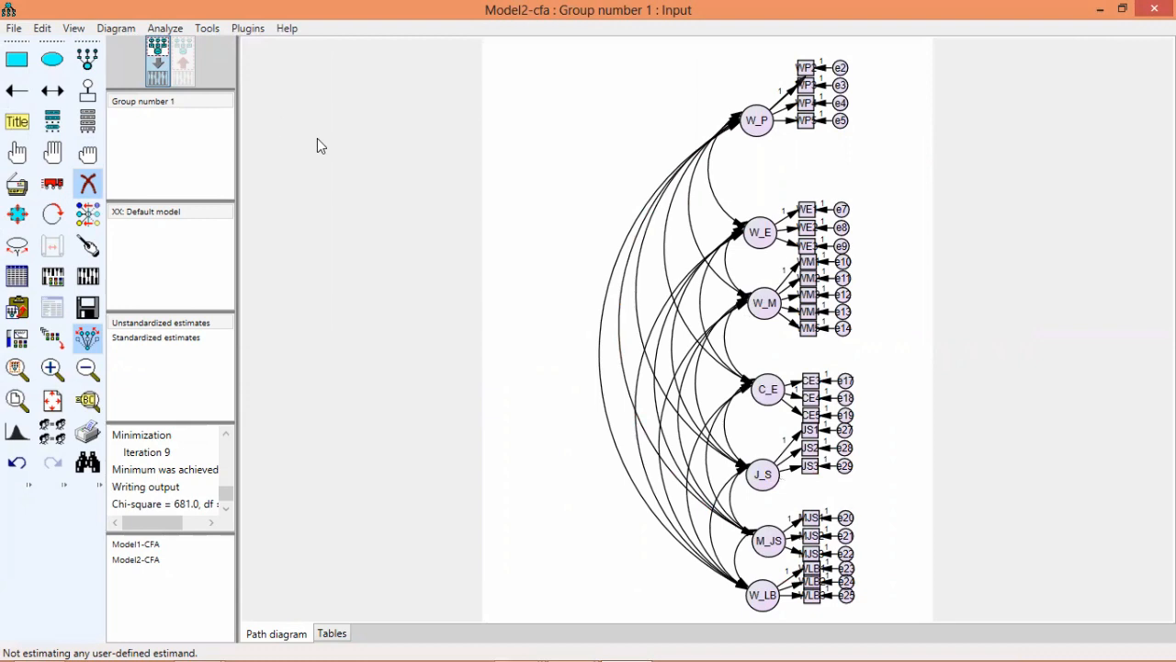
Recalculate the estimates without WP6, WP7 and JS4, and open the Model Fit summary in the text output.
left_click(166, 28)
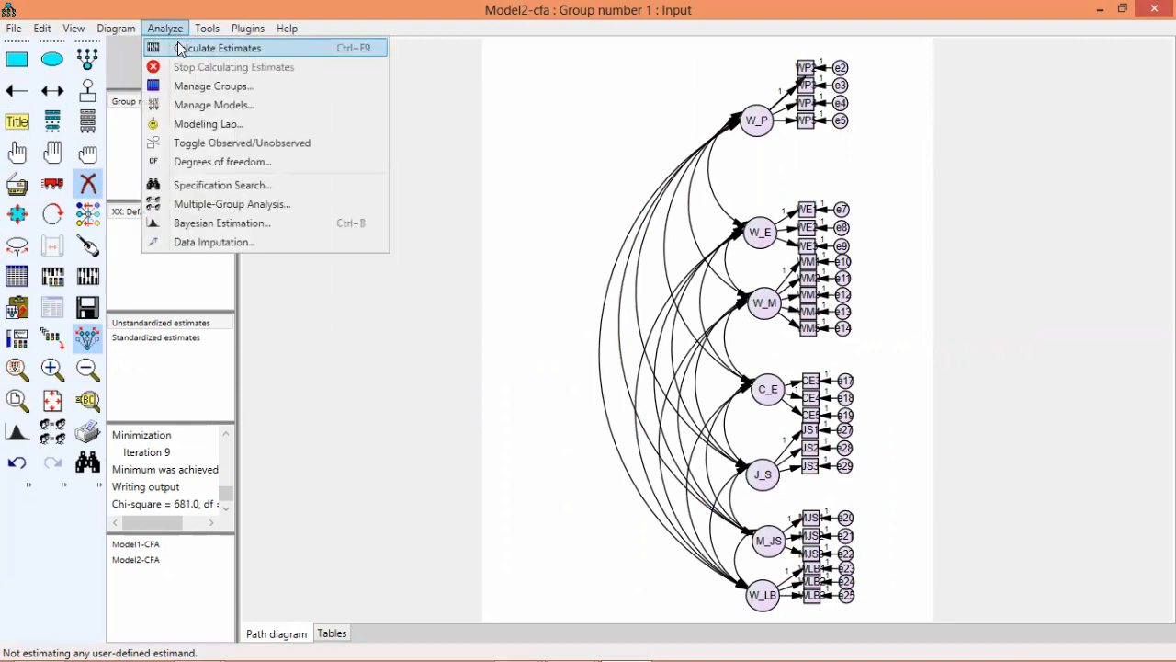
left_click(179, 49)
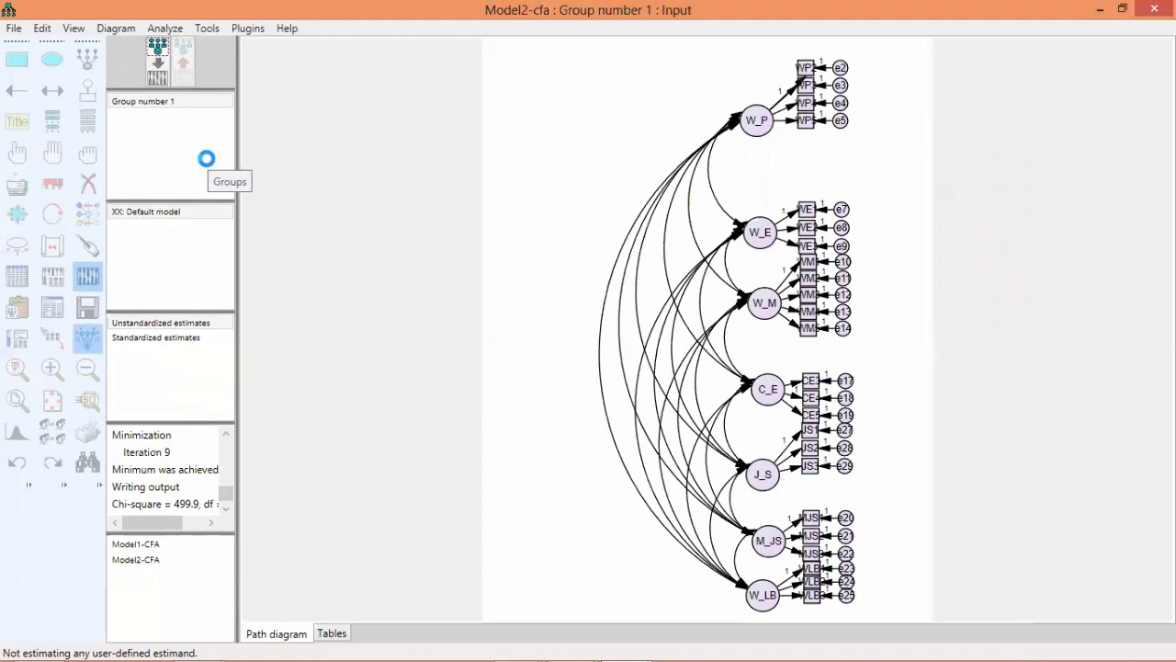
left_click(73, 27)
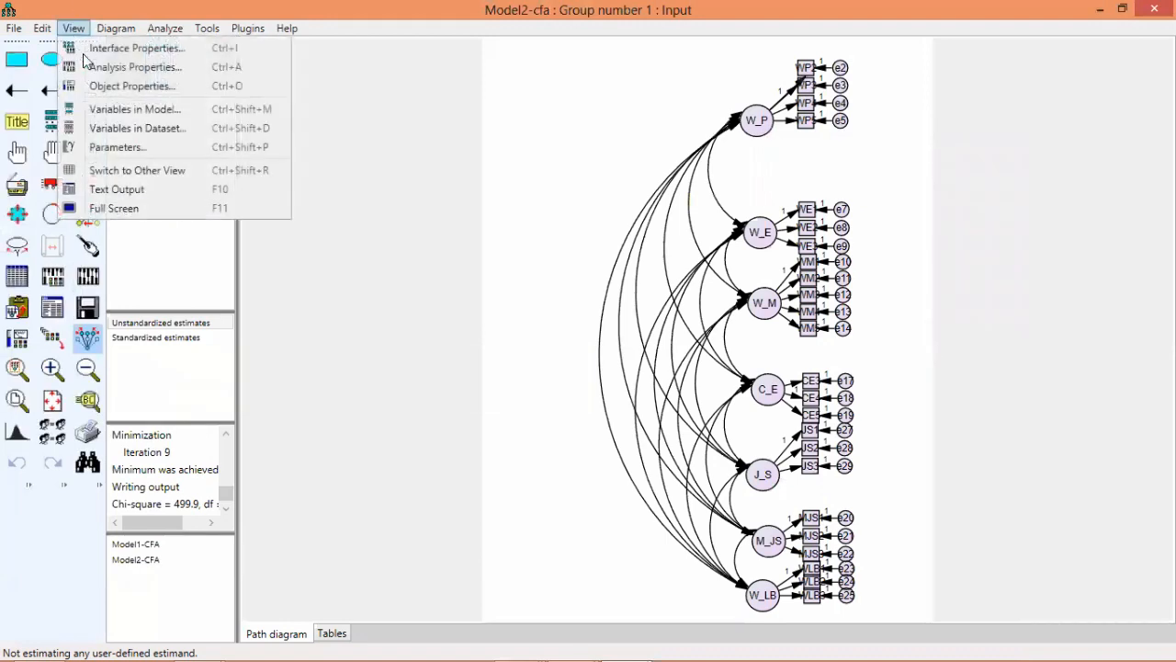
left_click(105, 191)
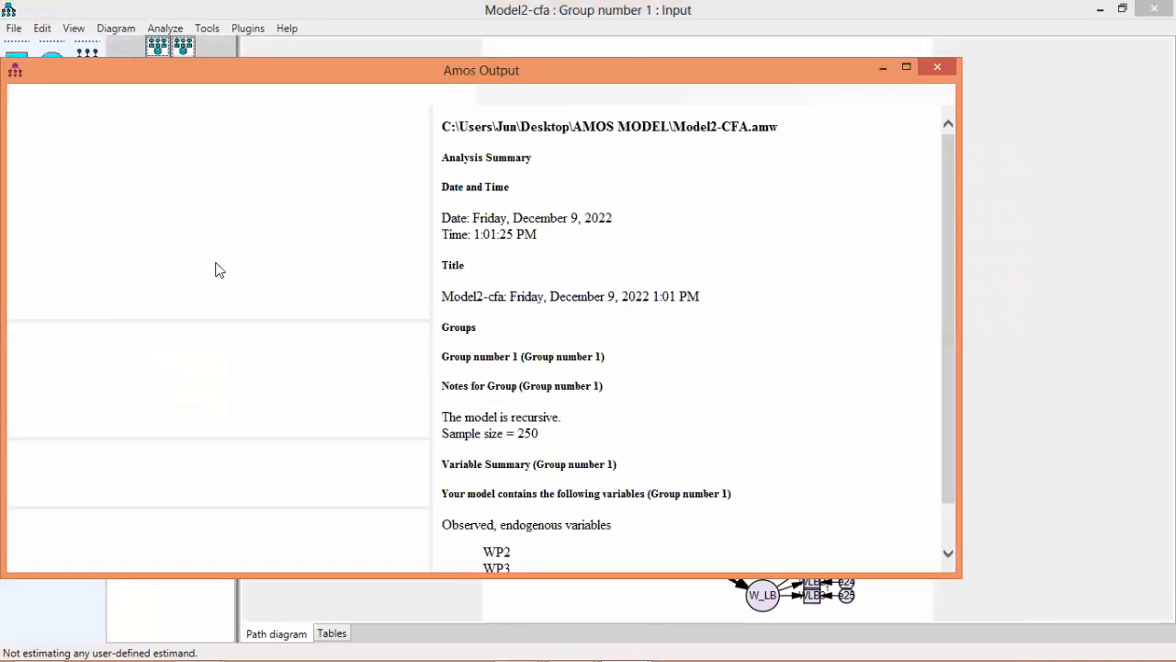
left_click(52, 264)
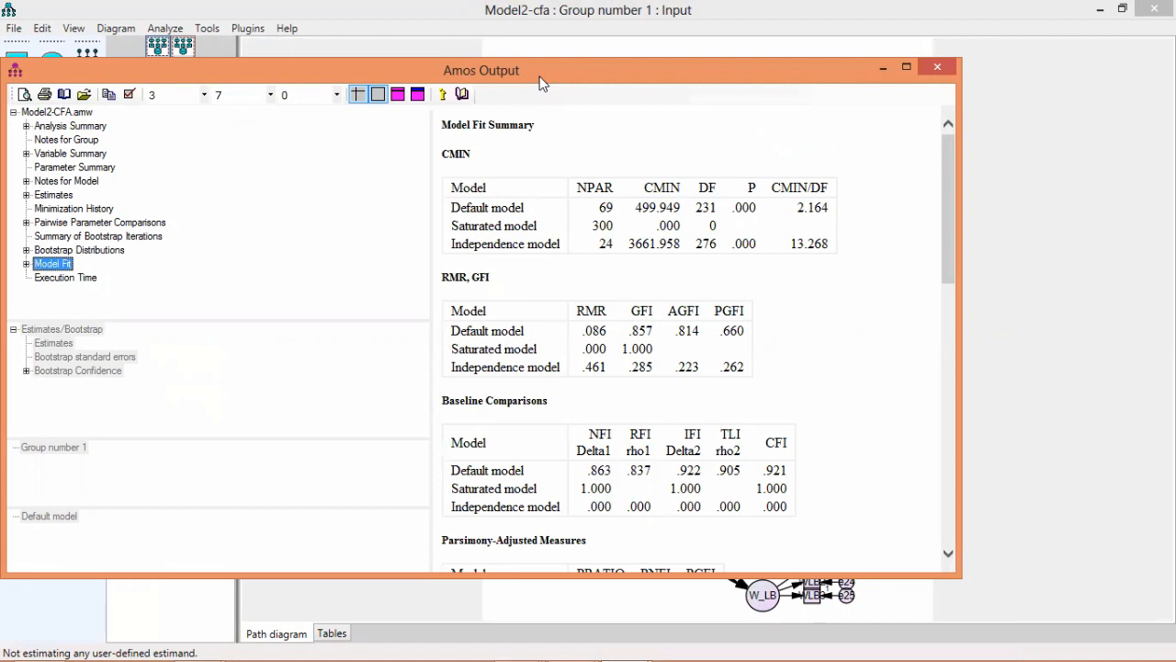
Examine the fit indices of the default model from CMIN/DF and GFI through CFI to RMSEA, and close the output window.
left_click_drag(541, 83, 367, 115)
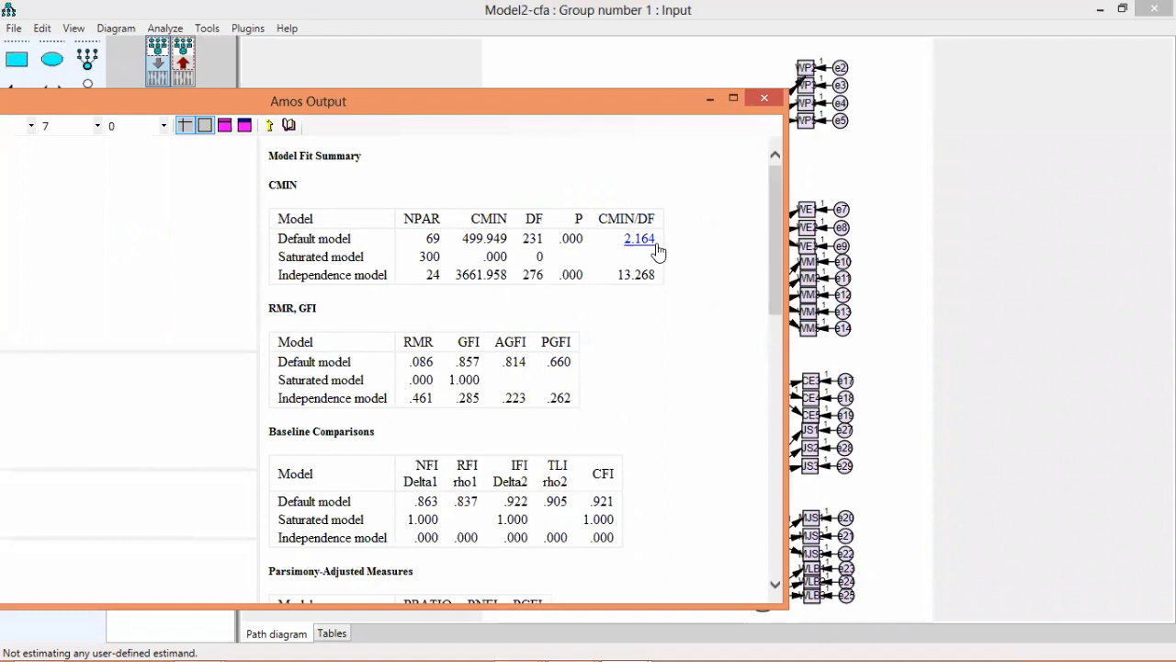
left_click_drag(772, 233, 777, 303)
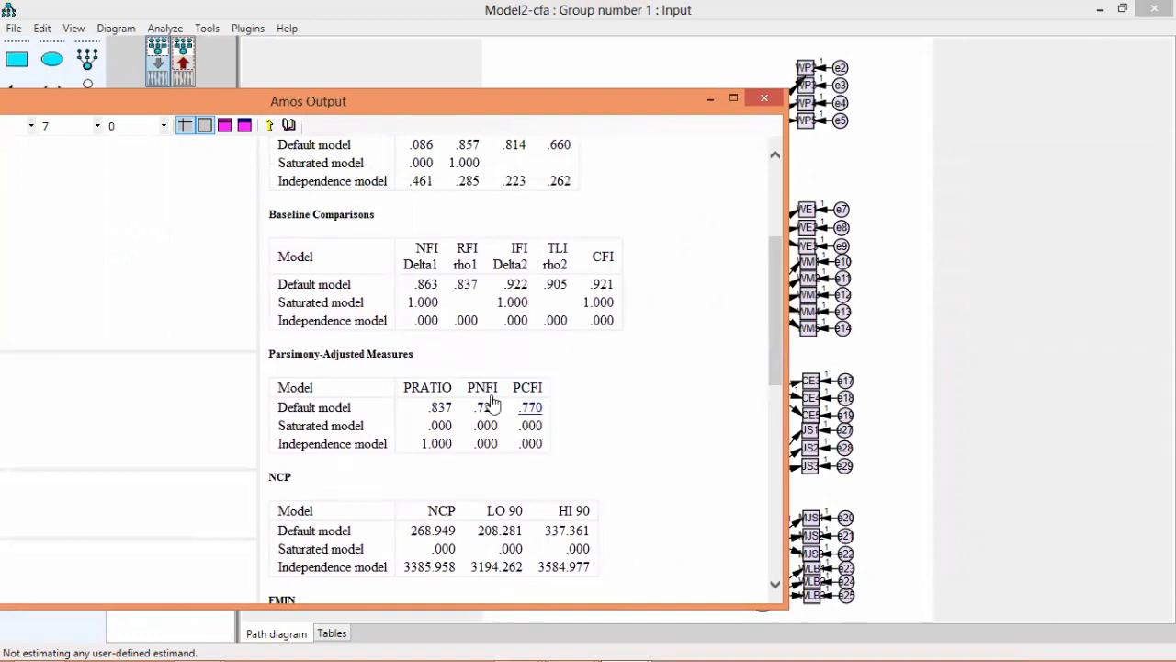
left_click_drag(780, 308, 782, 440)
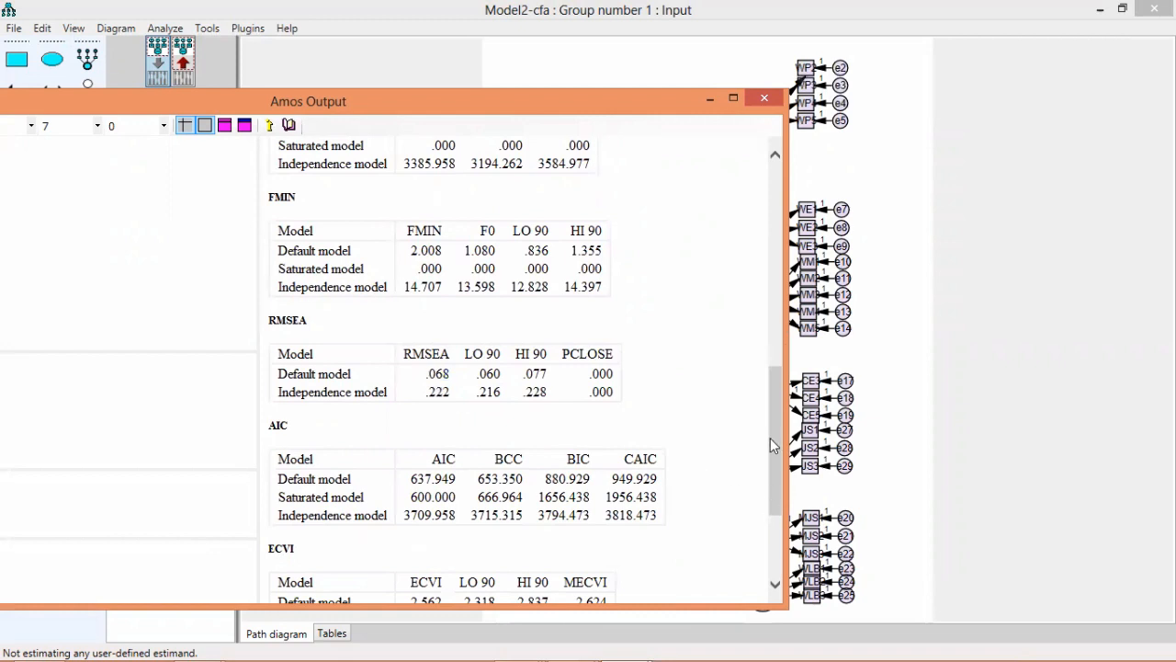
left_click_drag(772, 419, 768, 201)
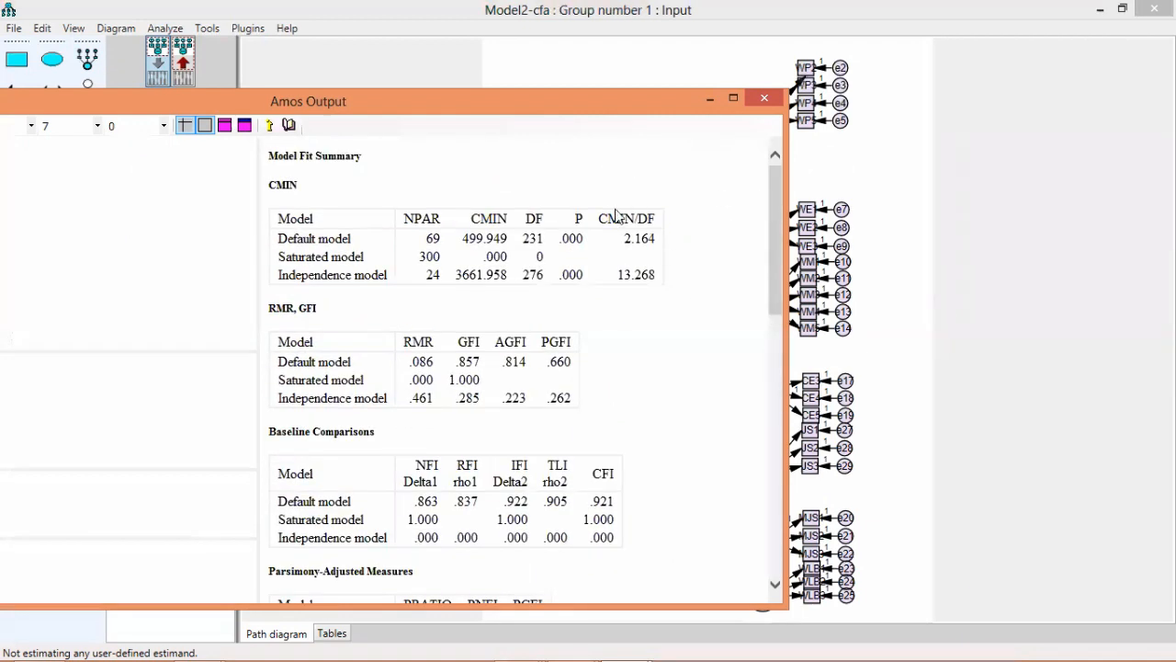
left_click(763, 97)
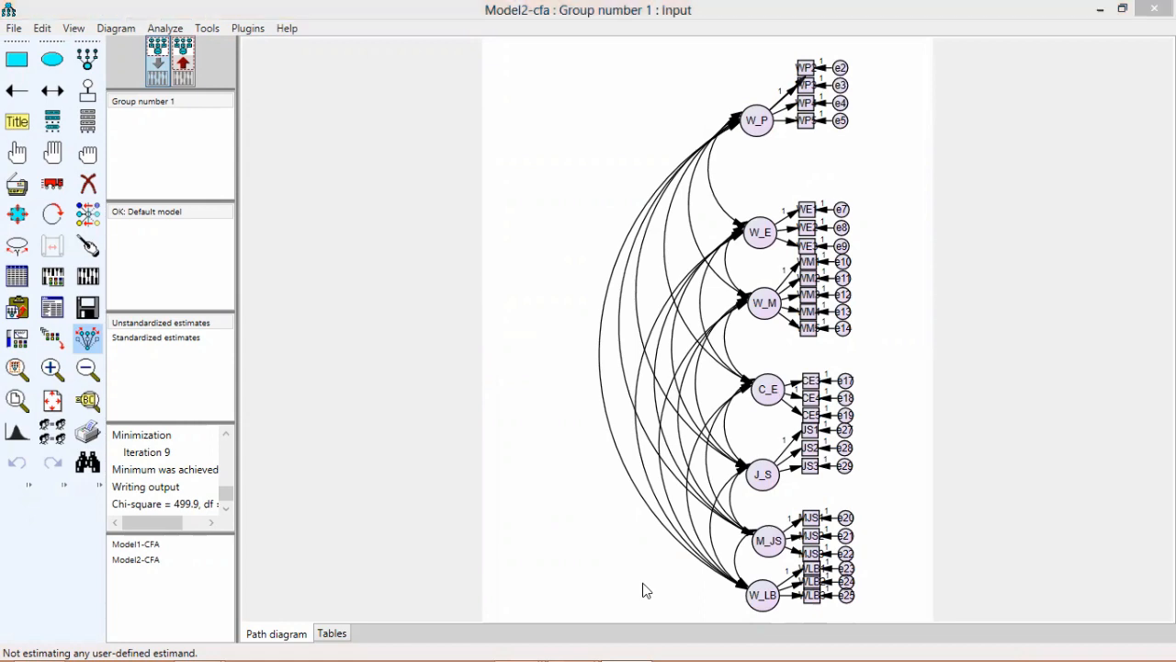
mouse_move(748, 634)
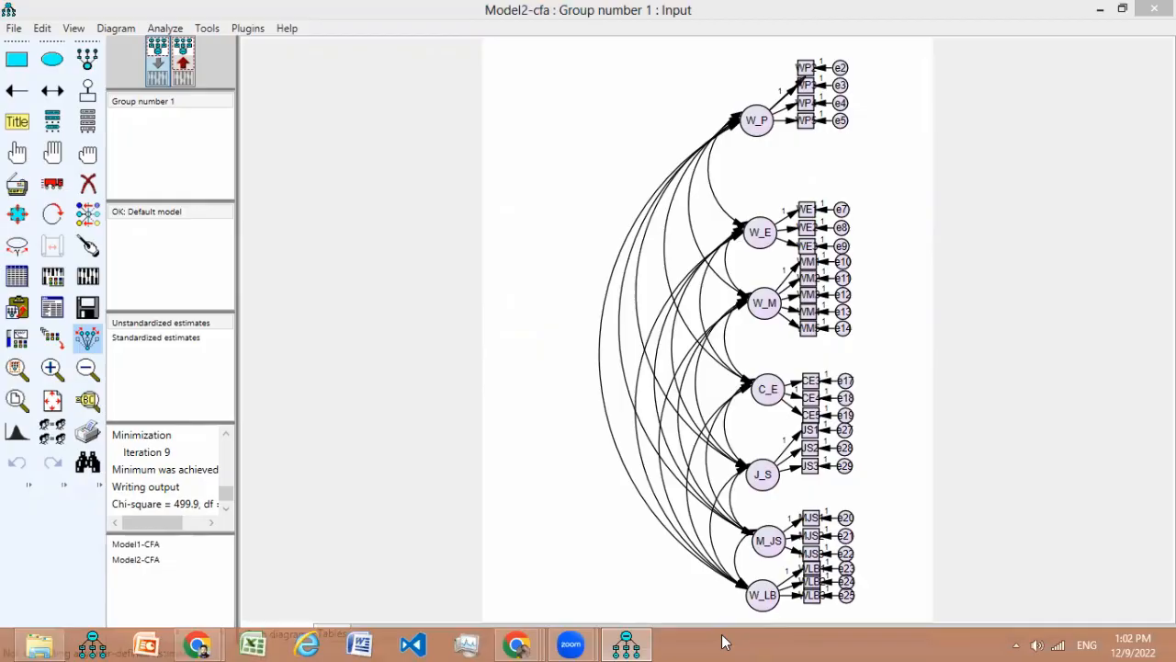